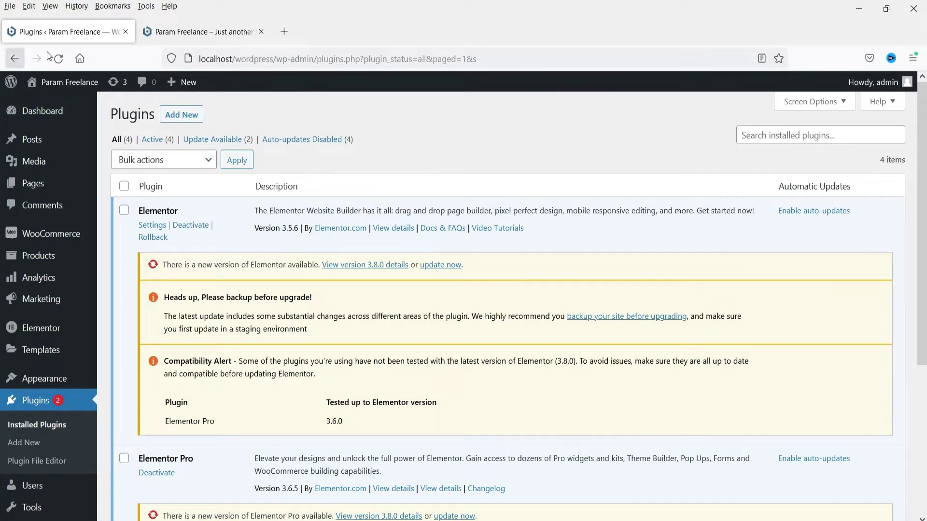
# Examine the existing header and footer on the site's live home page.
pyautogui.click(202, 31)
pyautogui.scroll(10, 921, 303)
pyautogui.scroll(15, 907, 290)
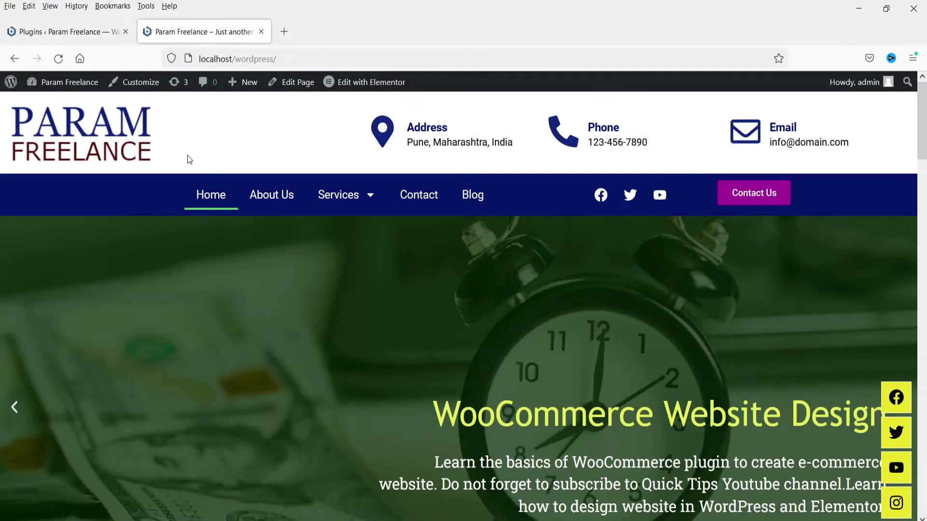
pyautogui.scroll(-10, 2, 113)
pyautogui.scroll(-10, 2, 416)
pyautogui.press('Home')
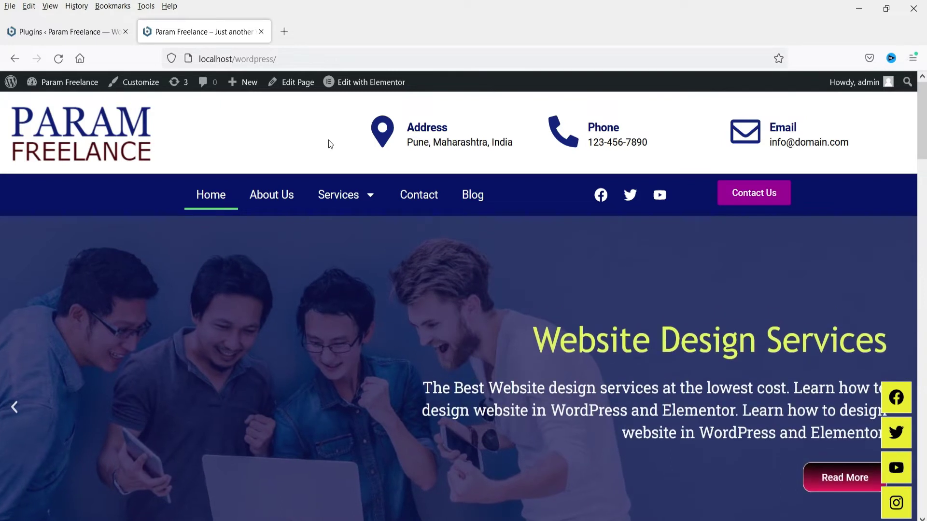
# Find the ElementsKit Elementor addons plugin by searching for "elementskit", then install and activate it.
pyautogui.hotkey('ctrl', 'shift', 'Tab')
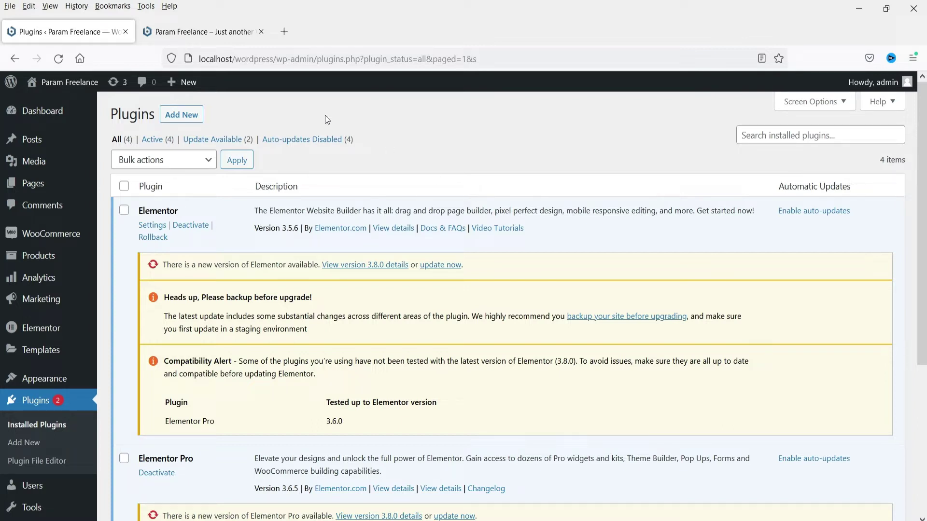
pyautogui.click(181, 122)
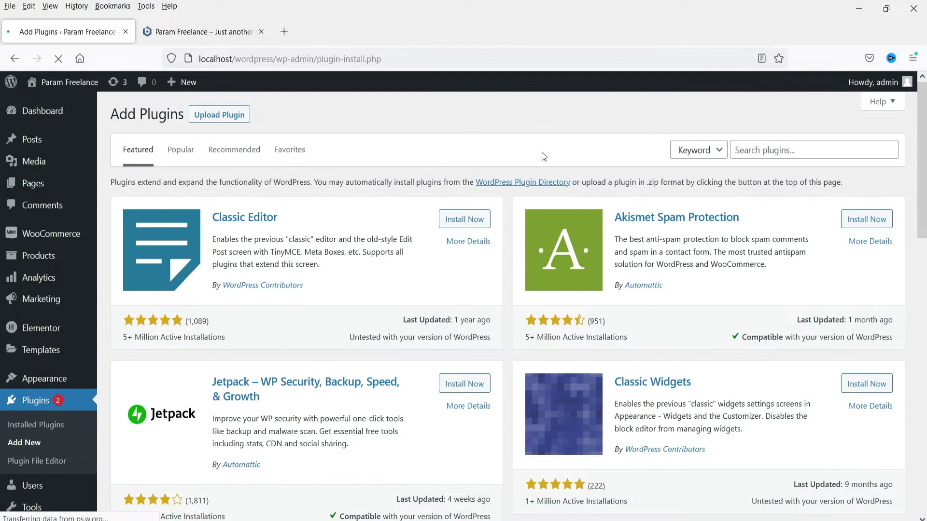
pyautogui.click(782, 150)
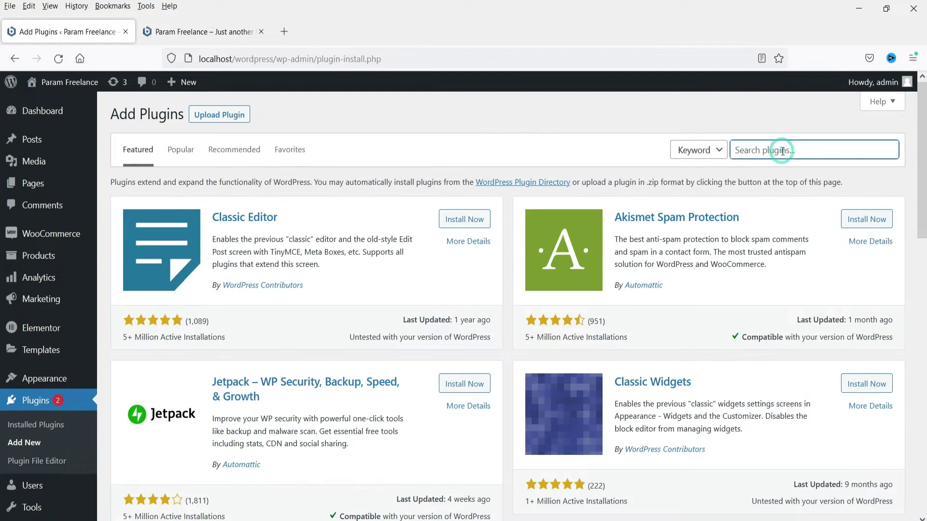
pyautogui.write('elementskit')
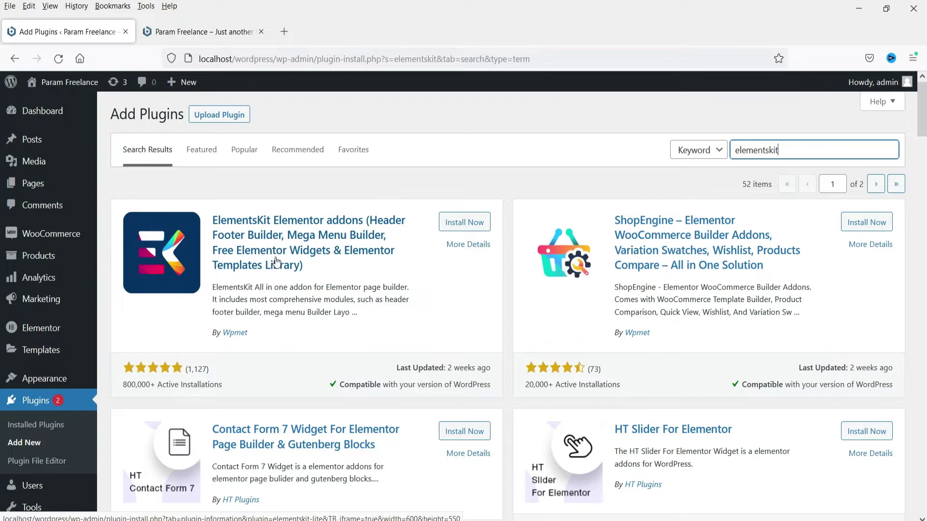
pyautogui.click(465, 222)
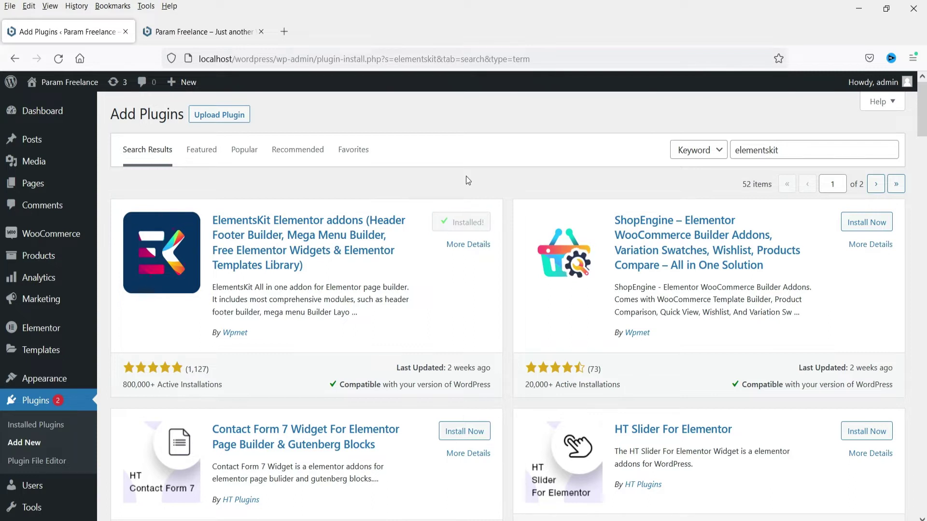
pyautogui.click(471, 223)
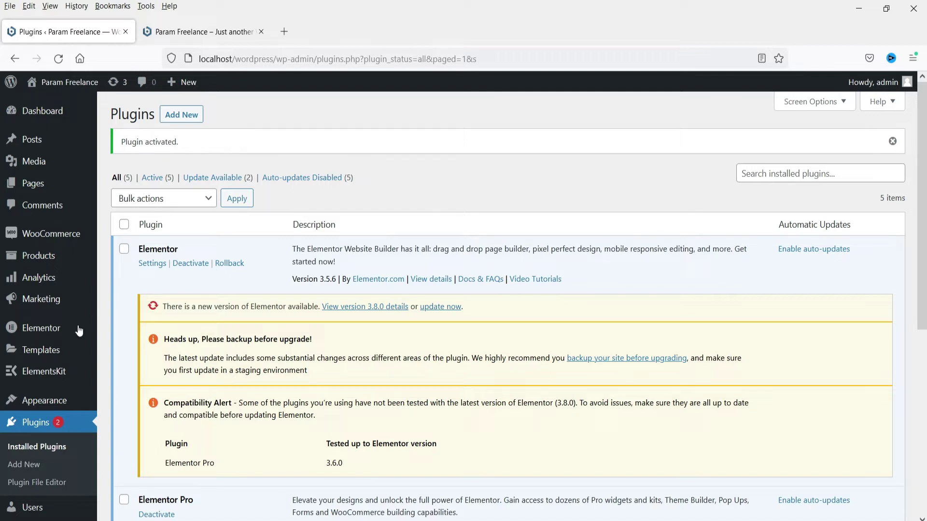
# Open the Header and Elementor Footer #36 templates from the Theme Builder for editing, each in its own browser tab.
pyautogui.moveTo(67, 338)
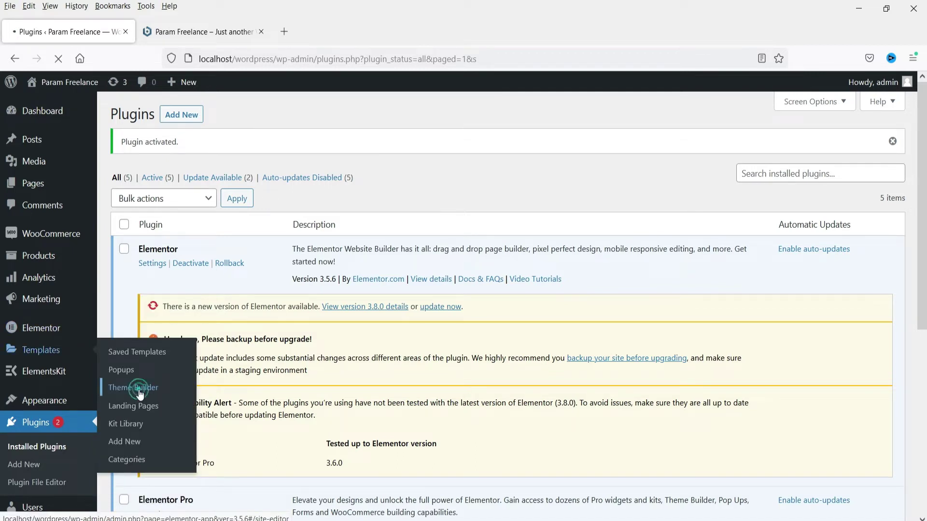
pyautogui.click(138, 385)
pyautogui.click(58, 218)
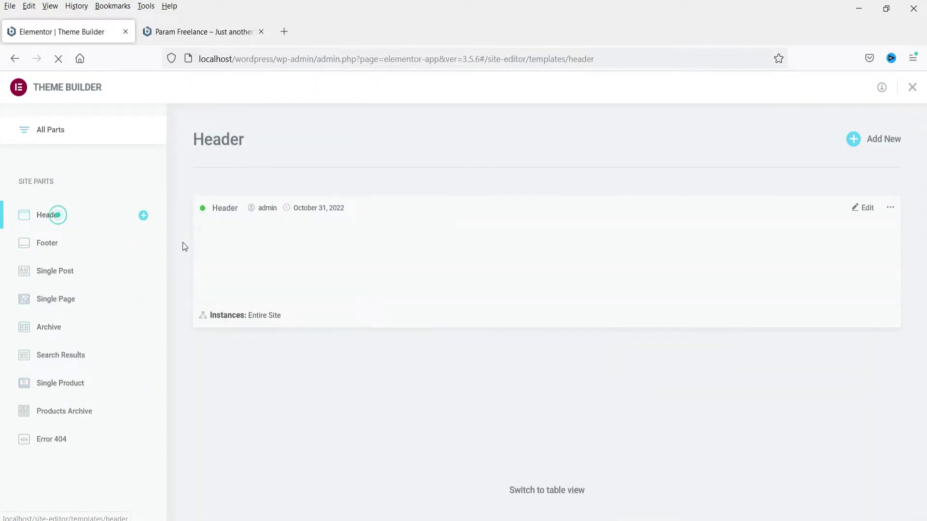
pyautogui.middleClick(864, 212)
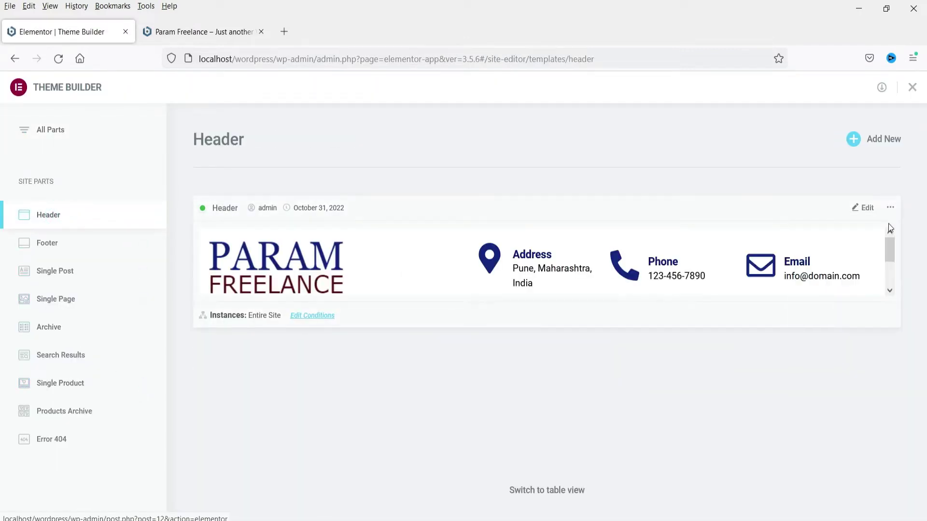
pyautogui.click(64, 243)
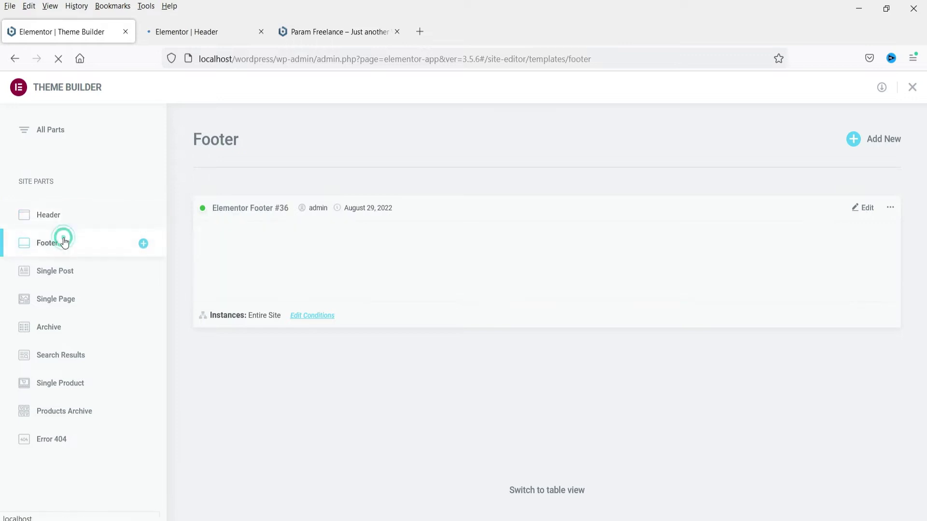
pyautogui.rightClick(867, 210)
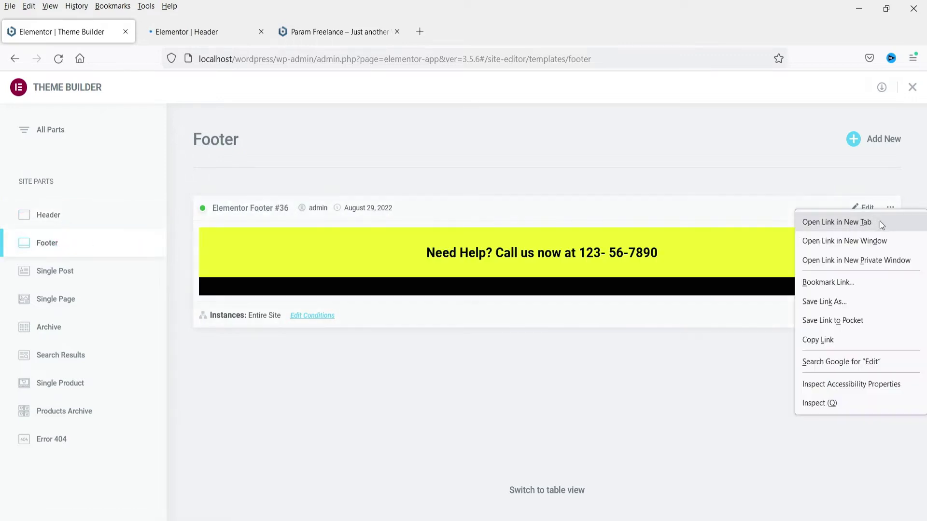
pyautogui.click(880, 221)
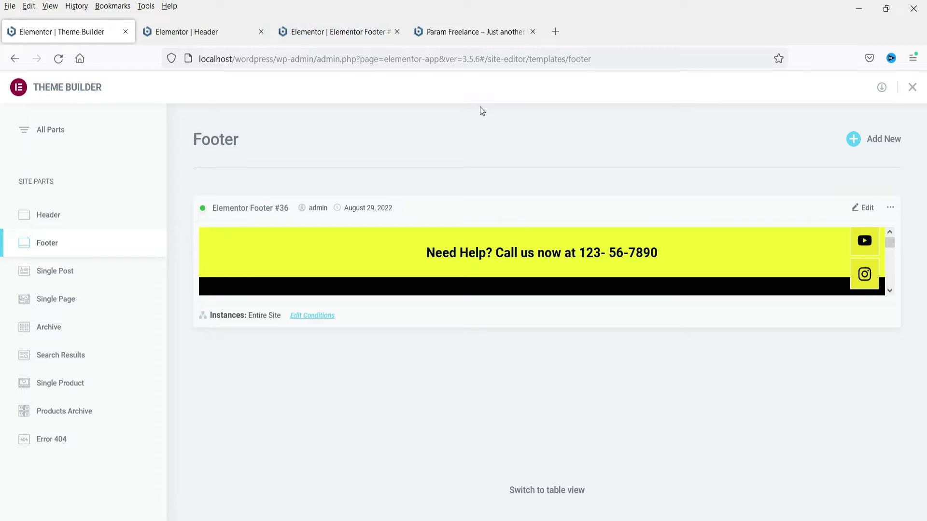
# Remove the Entire Site display condition from the Header template and save the publish settings.
pyautogui.click(180, 31)
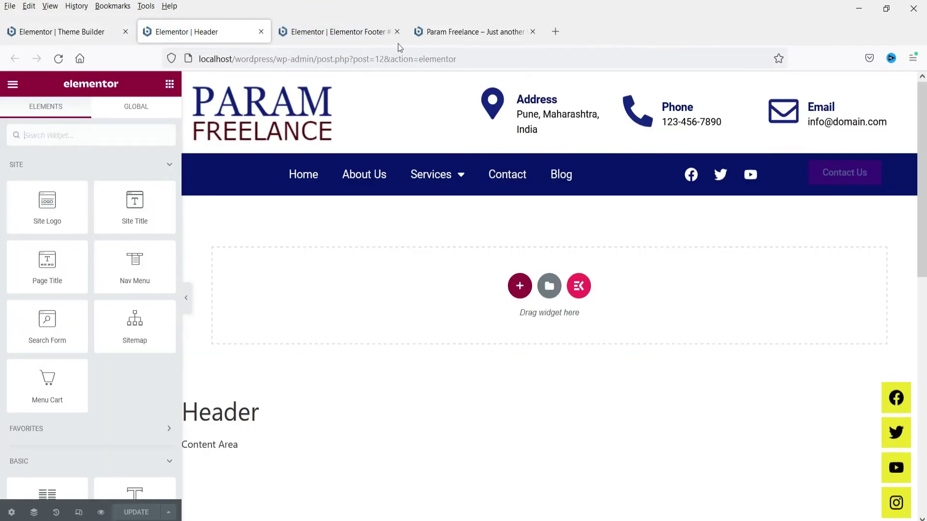
pyautogui.click(458, 33)
pyautogui.click(227, 31)
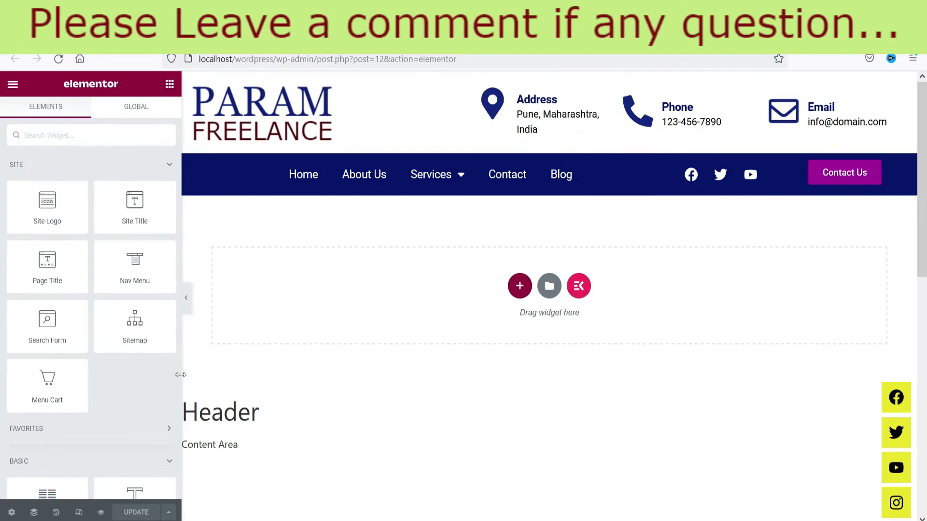
pyautogui.click(169, 513)
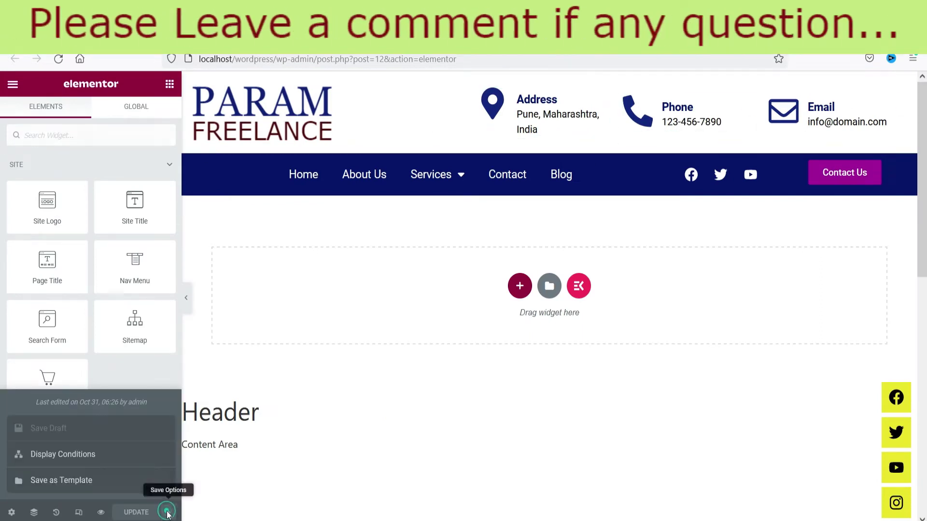
pyautogui.click(49, 456)
pyautogui.click(664, 360)
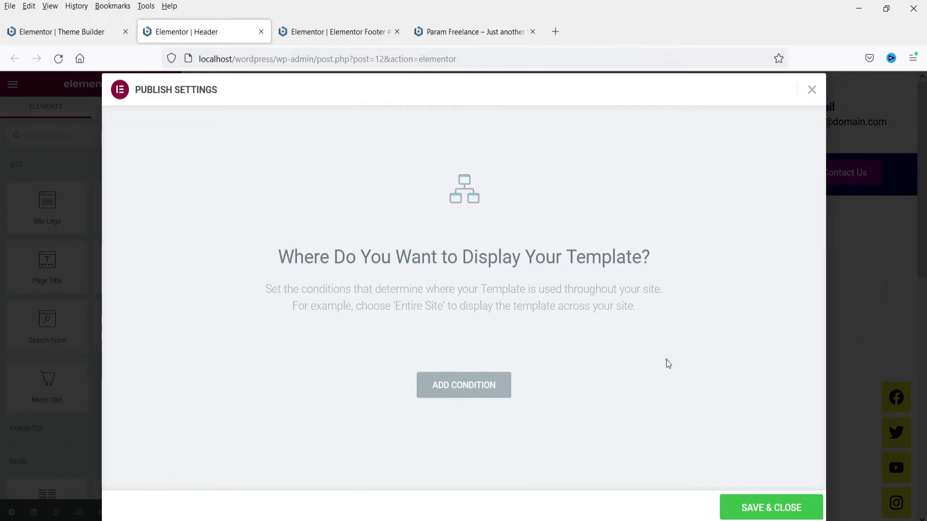
pyautogui.click(767, 508)
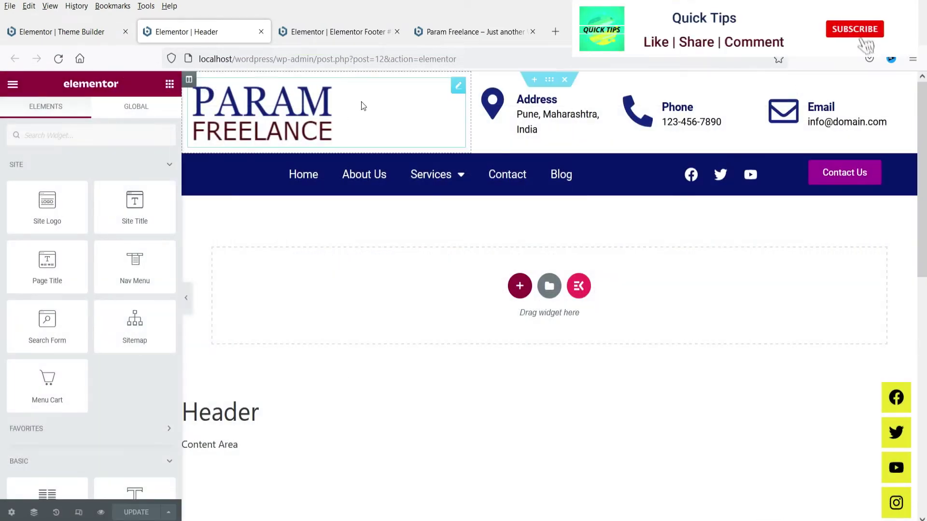
# Delete the Entire Site display condition of the Elementor Footer #36 template and save the publish settings.
pyautogui.click(353, 35)
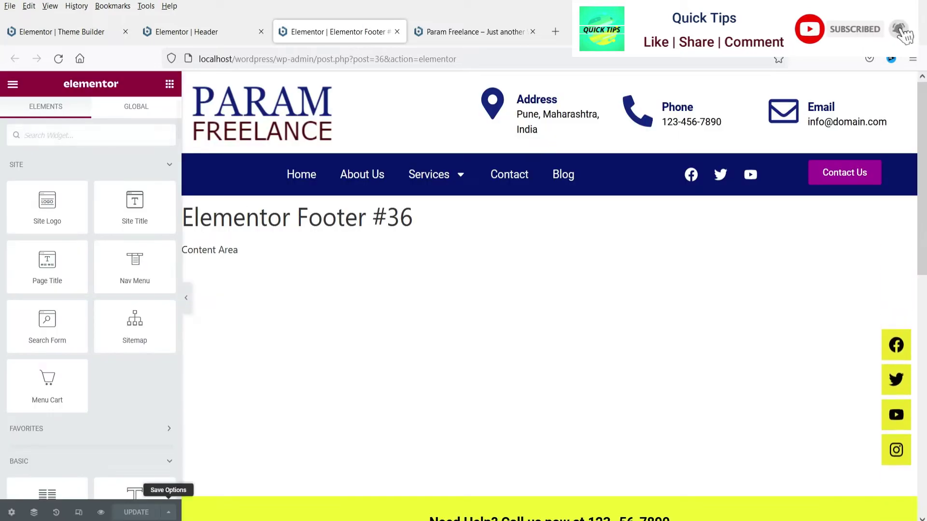
pyautogui.click(167, 514)
pyautogui.click(85, 456)
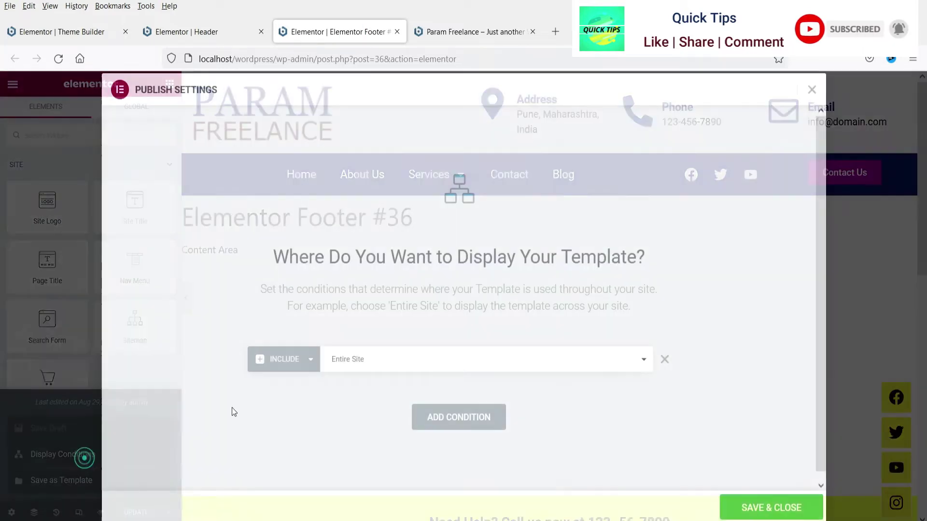
pyautogui.click(665, 360)
pyautogui.click(790, 515)
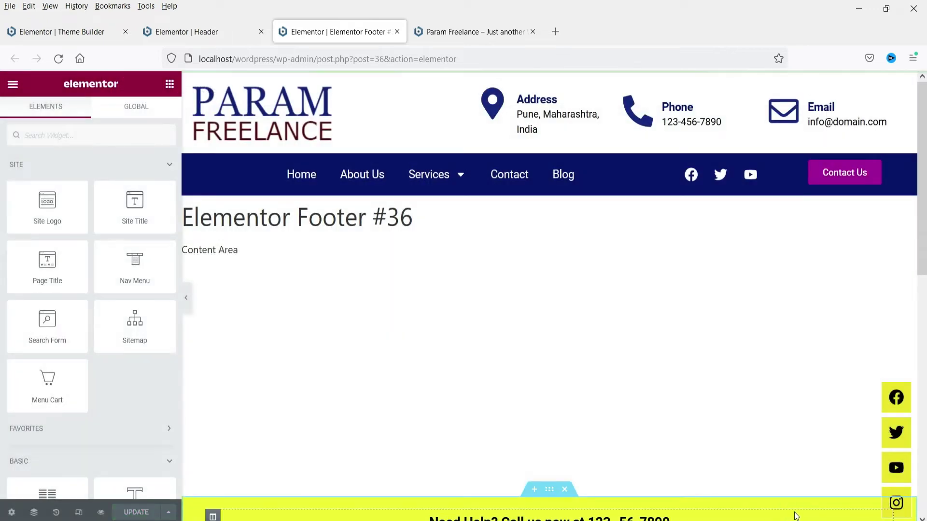
# Reload the live home page and check its header and footer areas.
pyautogui.click(480, 32)
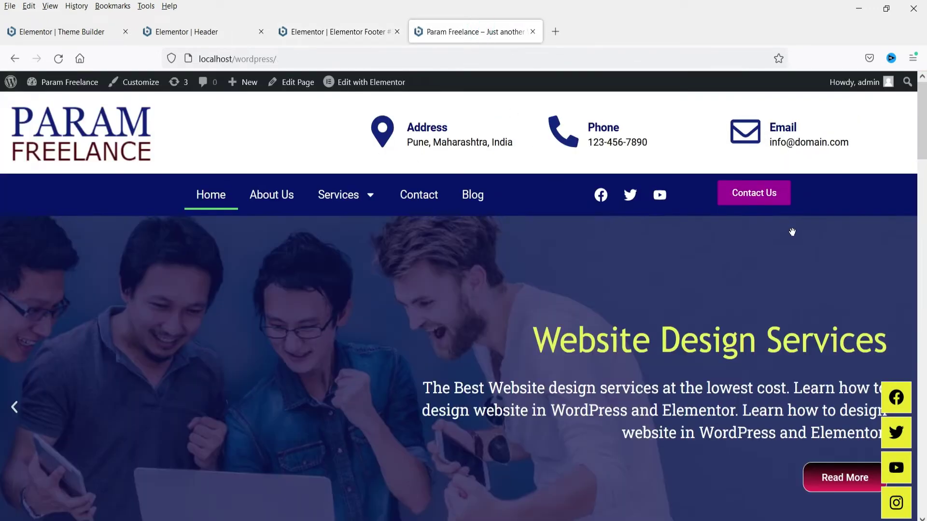
pyautogui.click(55, 59)
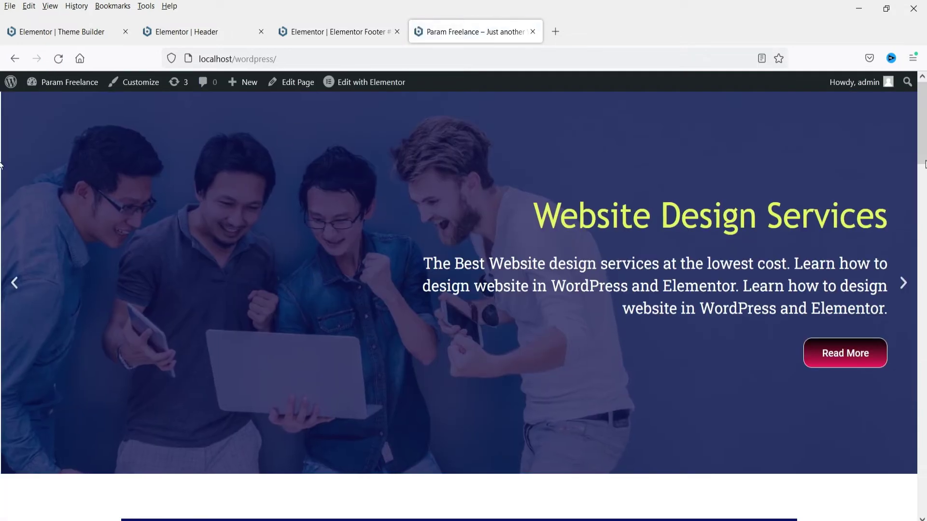
pyautogui.moveTo(924, 164); pyautogui.dragTo(908, 480)
pyautogui.moveTo(922, 475); pyautogui.dragTo(922, 123)
# Close the Theme Builder and the browser tabs of the header and footer template editors.
pyautogui.click(42, 33)
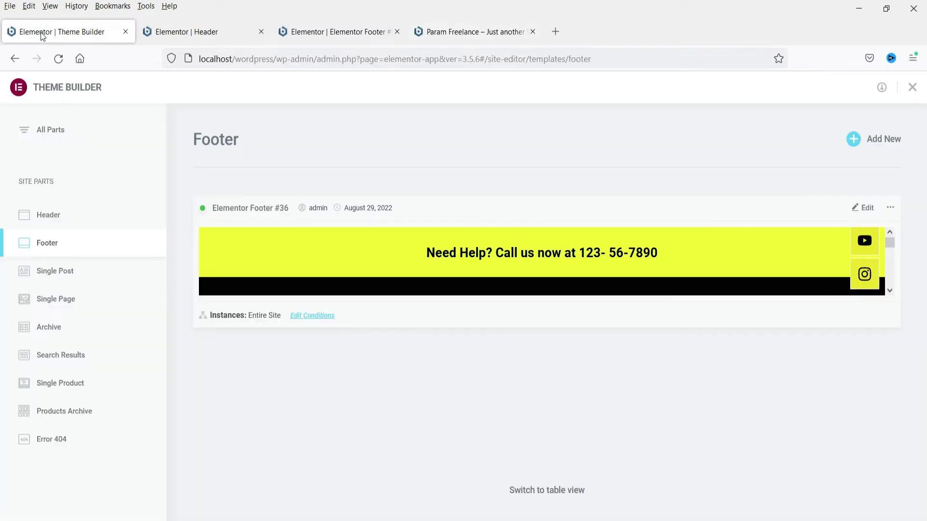
pyautogui.click(912, 87)
pyautogui.click(262, 31)
pyautogui.click(261, 32)
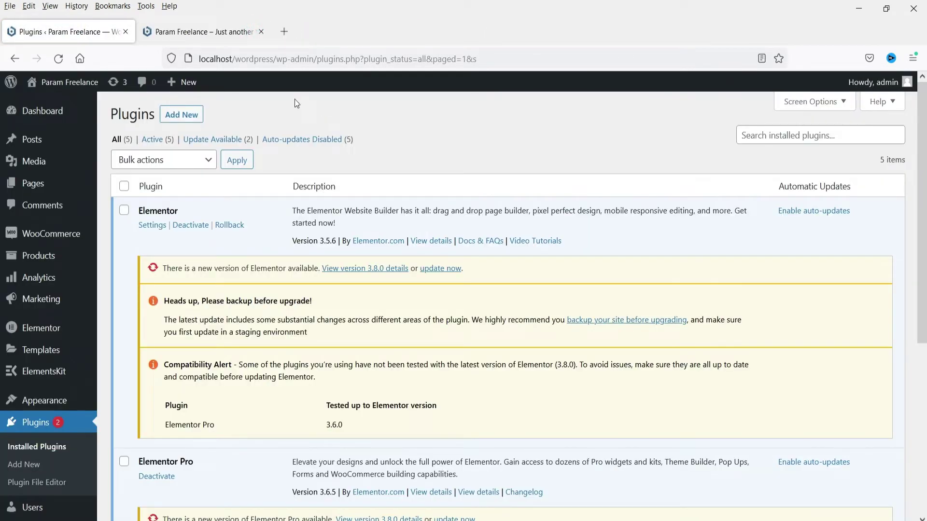
# Open ElementsKit's Header Footer page from the WordPress admin and pass the onboarding's Sign Up step without entering an email.
pyautogui.click(222, 32)
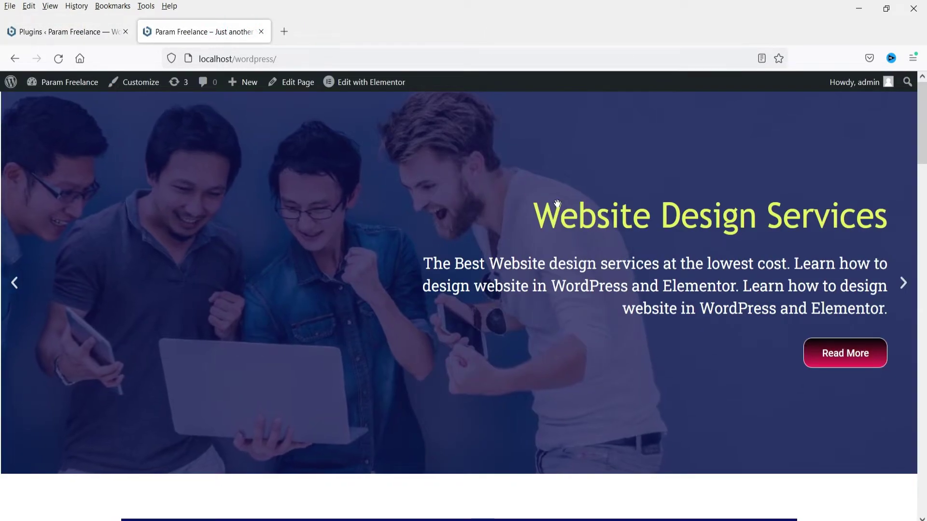
pyautogui.click(58, 31)
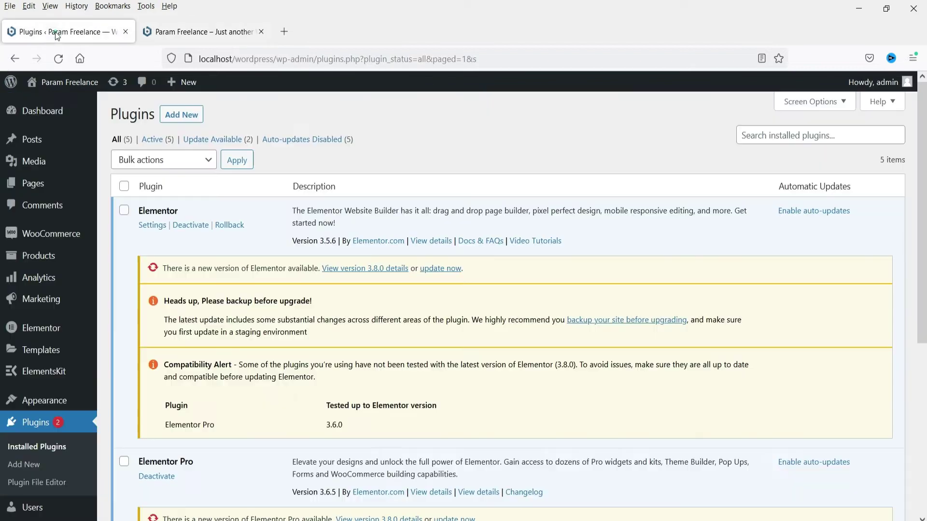
pyautogui.moveTo(55, 378)
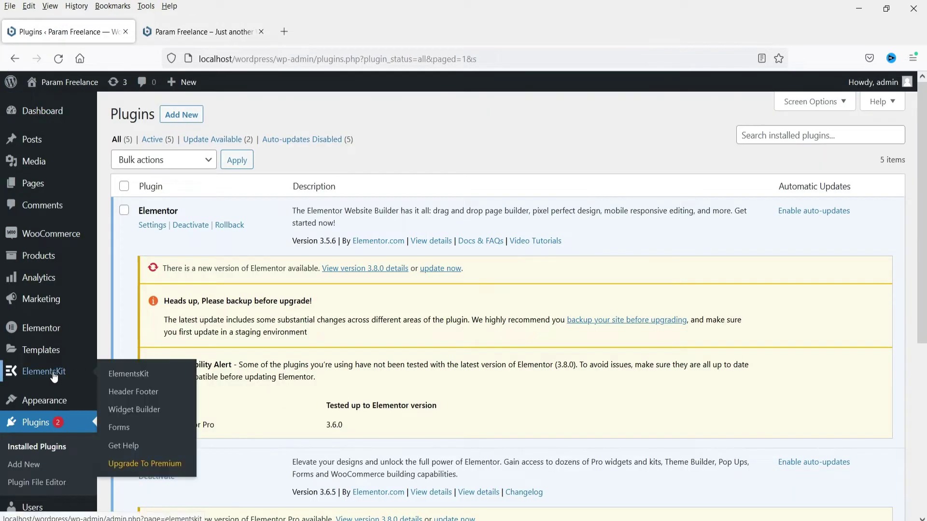
pyautogui.click(136, 391)
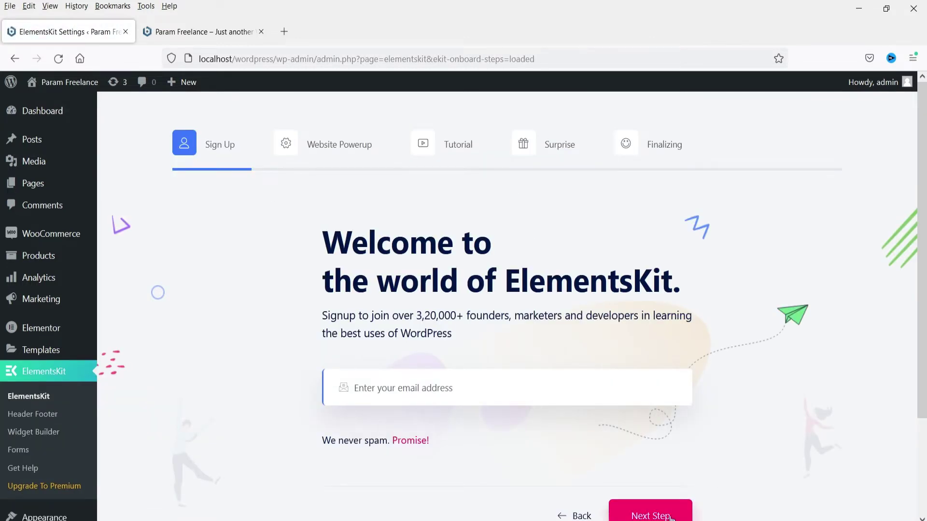
pyautogui.click(650, 515)
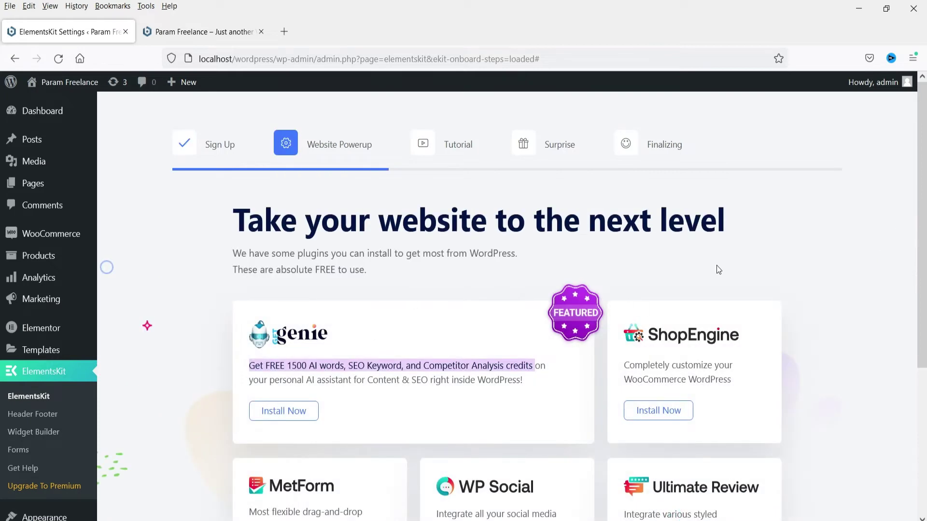
# Pass the onboarding's Website Powerup and Tutorial steps without installing any of the offered plugins.
pyautogui.scroll(-3, 406, 341)
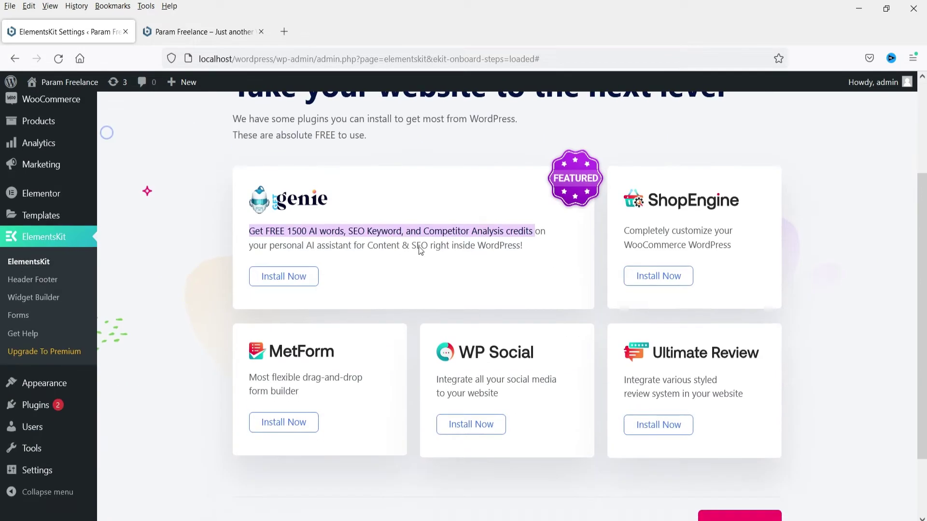
pyautogui.scroll(-2, 608, 281)
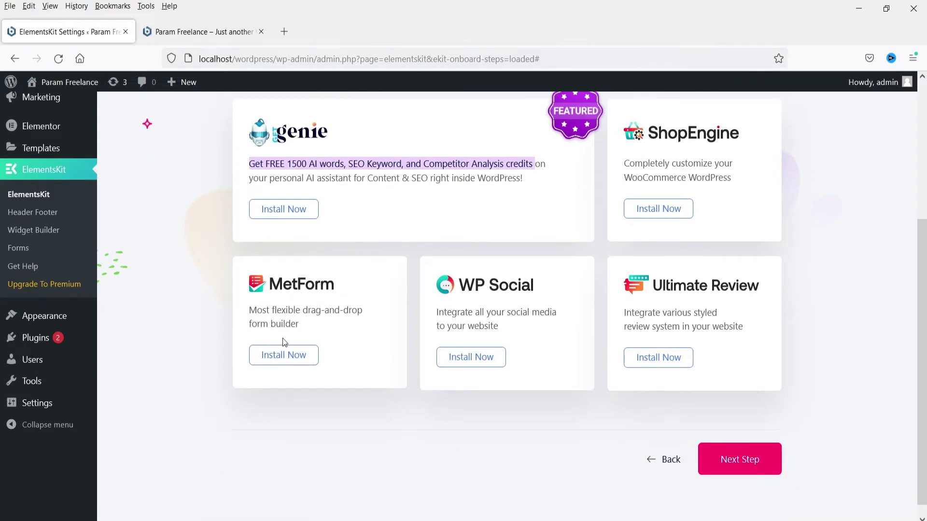
pyautogui.click(740, 459)
pyautogui.scroll(-4, 445, 238)
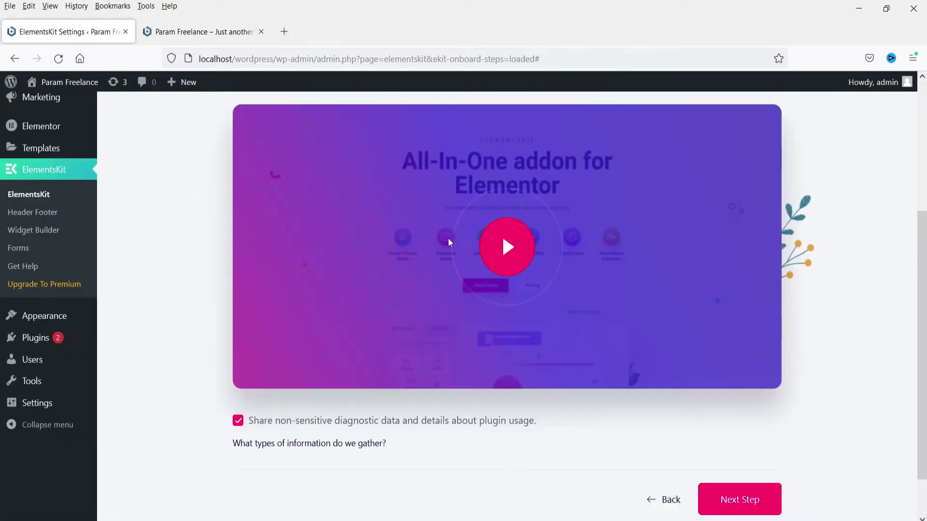
pyautogui.scroll(3, 402, 215)
pyautogui.scroll(-3, 799, 261)
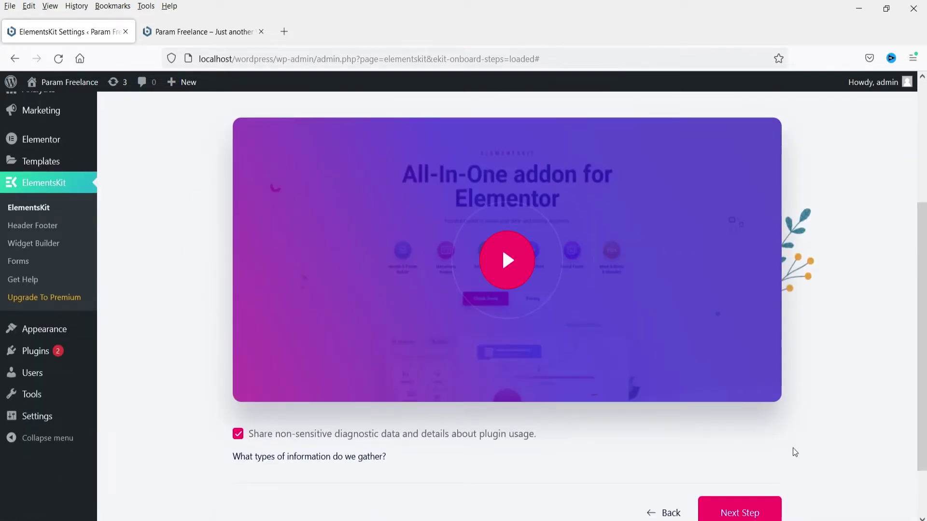
pyautogui.click(734, 513)
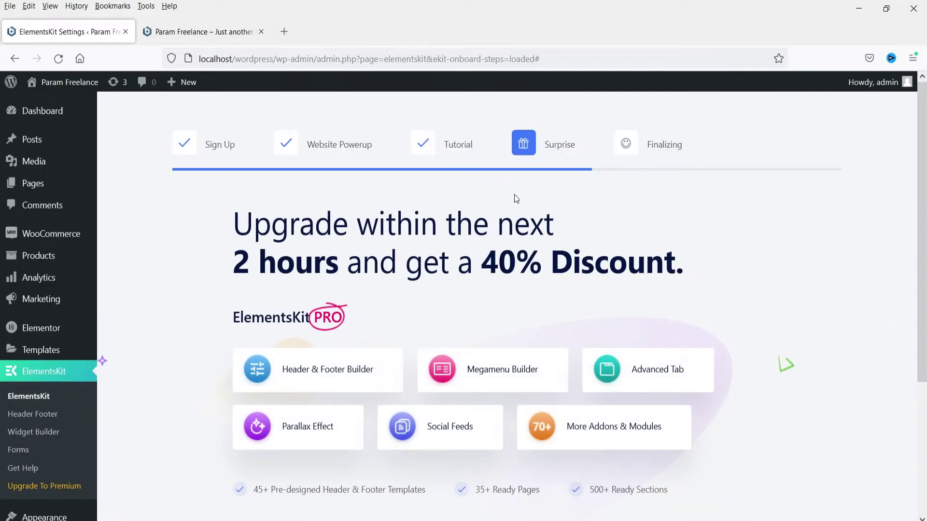
# Pass the onboarding's Surprise step without exploring the PRO offer and complete the Finalizing step.
pyautogui.scroll(-2, 813, 267)
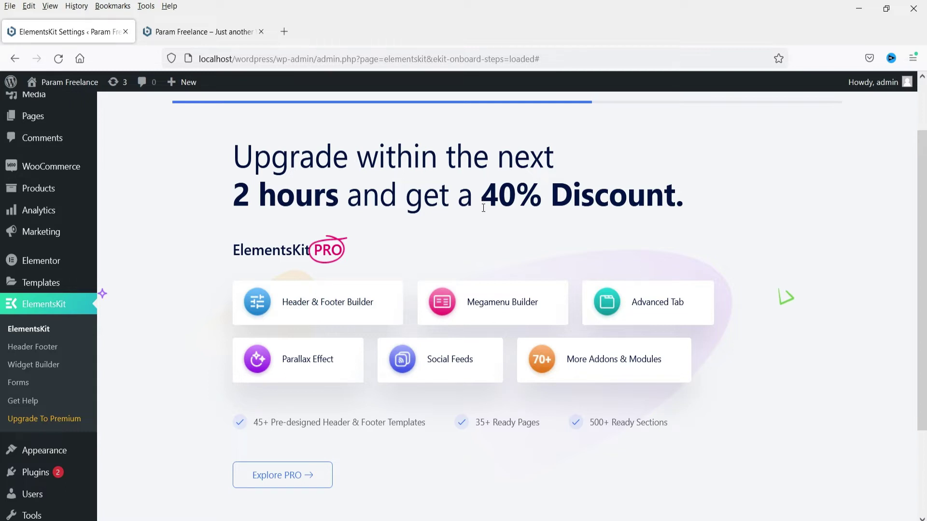
pyautogui.scroll(-2, 722, 271)
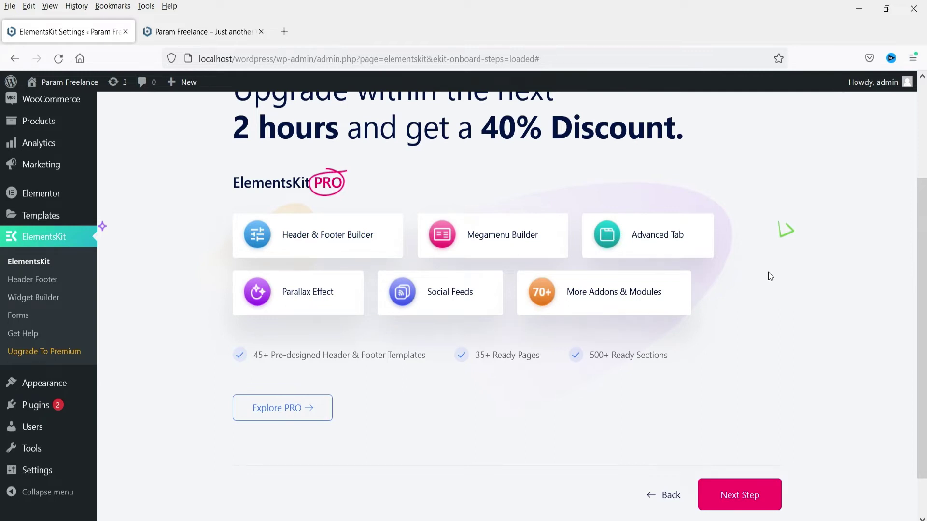
pyautogui.click(739, 495)
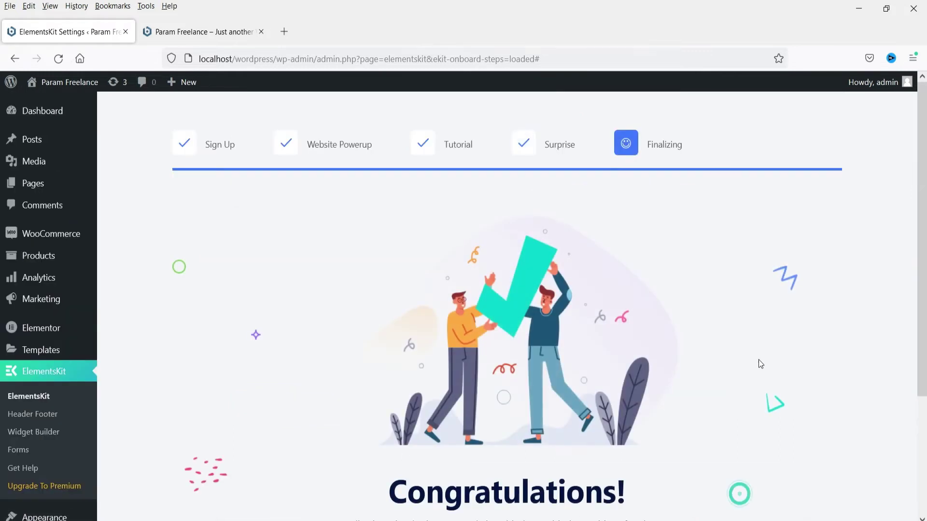
pyautogui.scroll(-3, 771, 343)
pyautogui.click(516, 419)
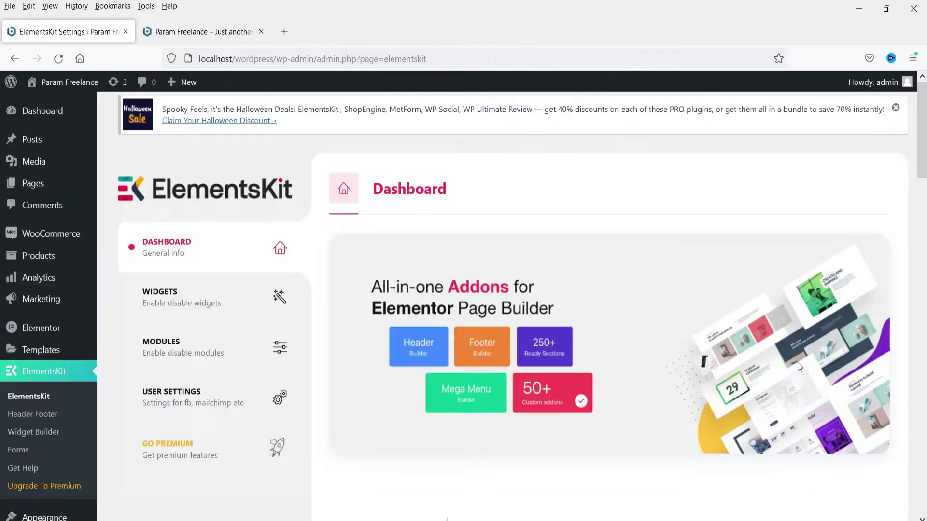
# Open ElementsKit's Header Footer templates and start a new template titled "Header 1".
pyautogui.scroll(-2, 649, 308)
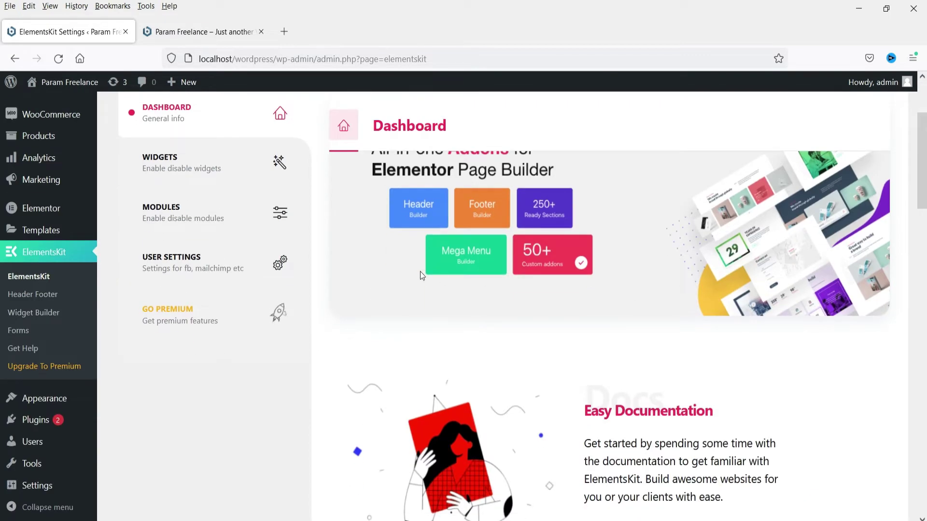
pyautogui.click(21, 294)
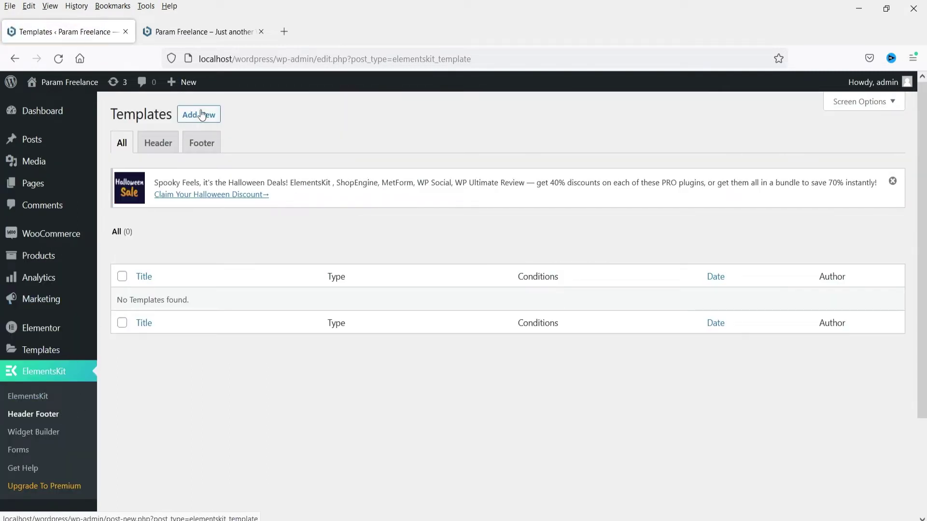
pyautogui.click(202, 118)
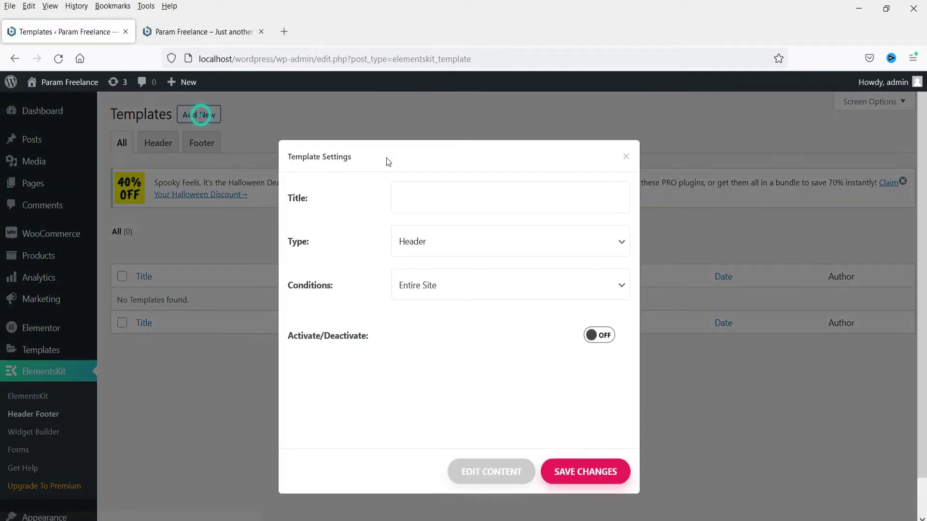
pyautogui.click(428, 205)
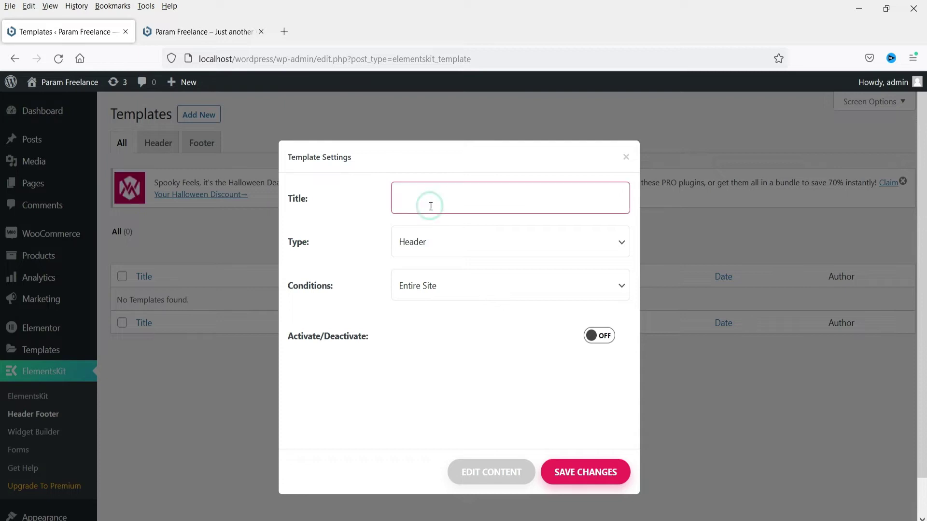
pyautogui.write('Header 1')
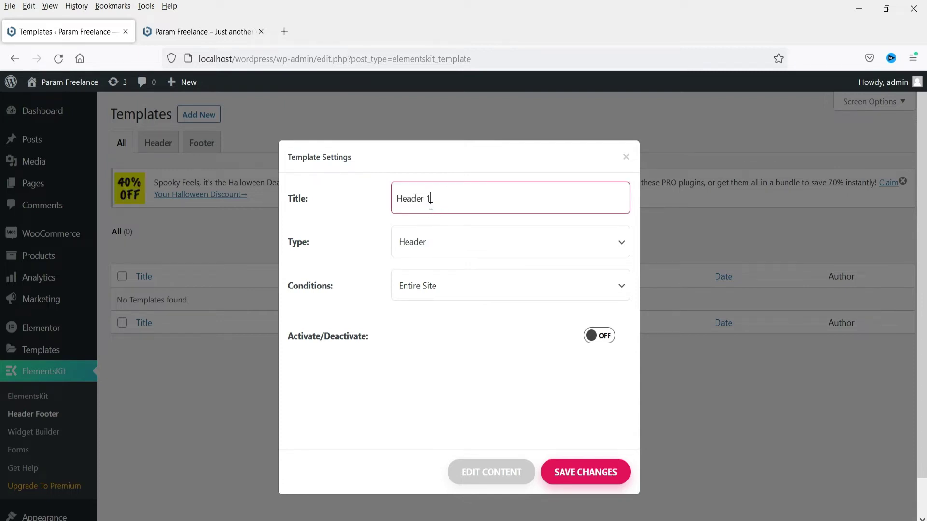
# Choose Header as the new template's type and Entire Site as its display condition.
pyautogui.click(463, 241)
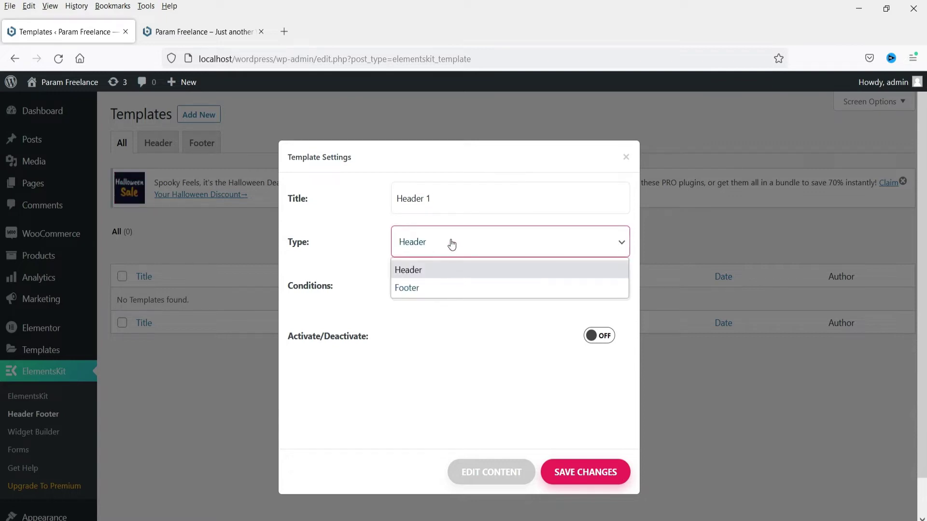
pyautogui.click(451, 276)
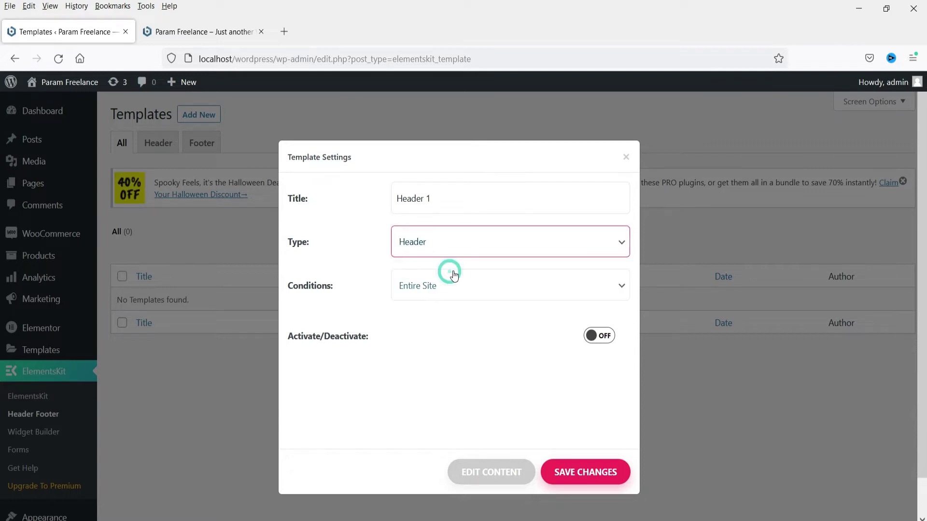
pyautogui.click(437, 288)
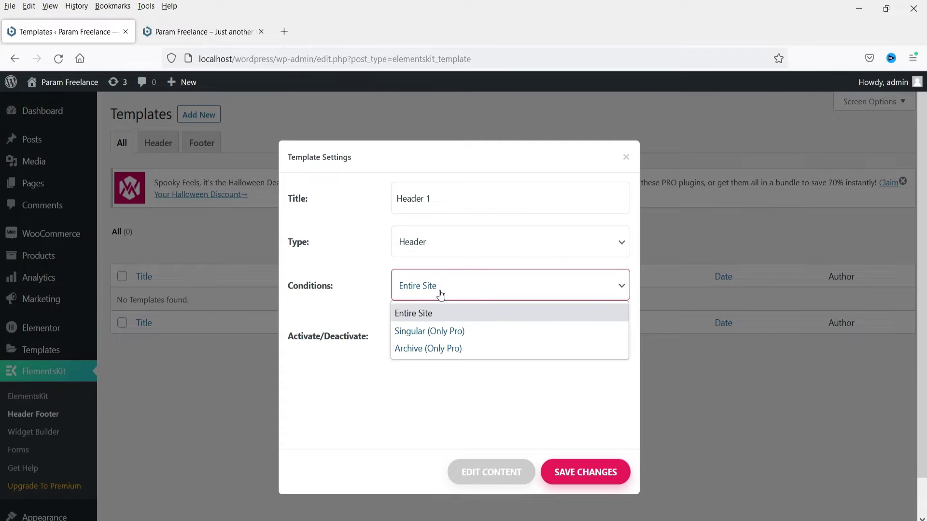
pyautogui.click(448, 314)
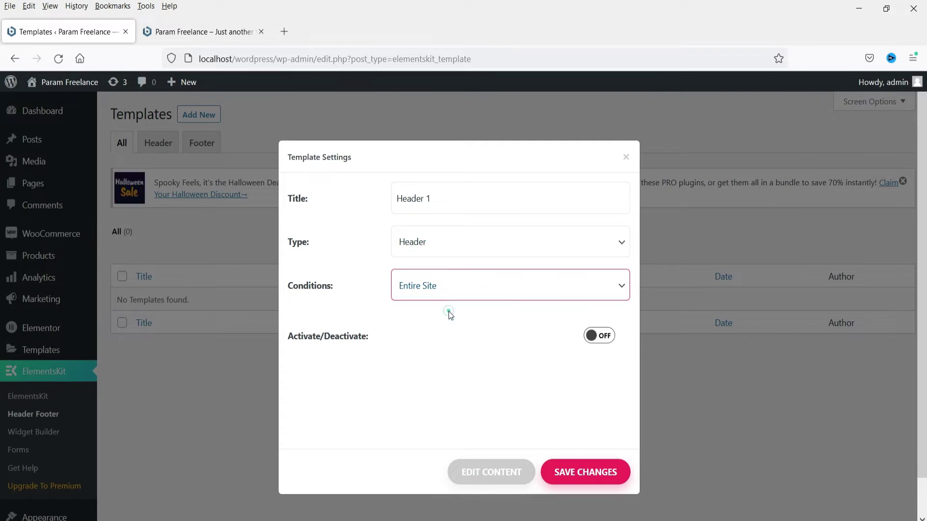
pyautogui.click(515, 287)
pyautogui.click(485, 331)
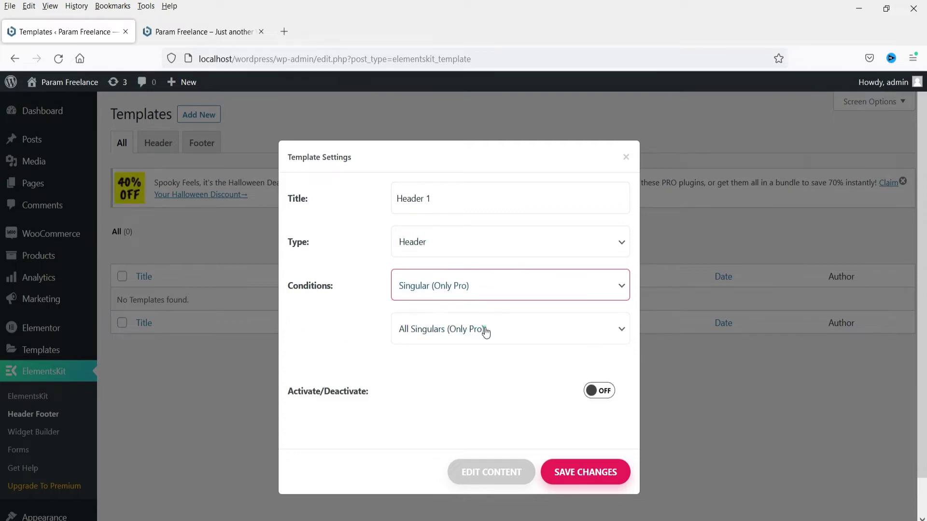
pyautogui.click(480, 292)
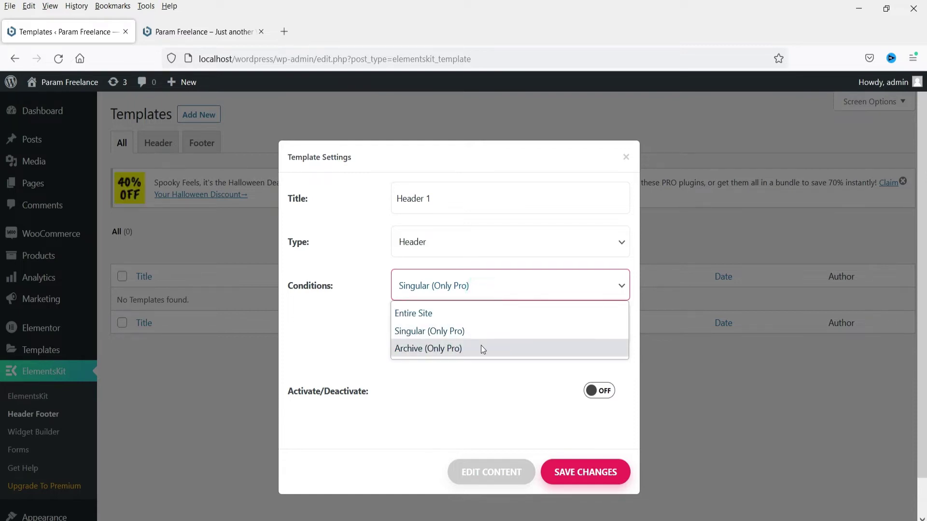
pyautogui.click(465, 317)
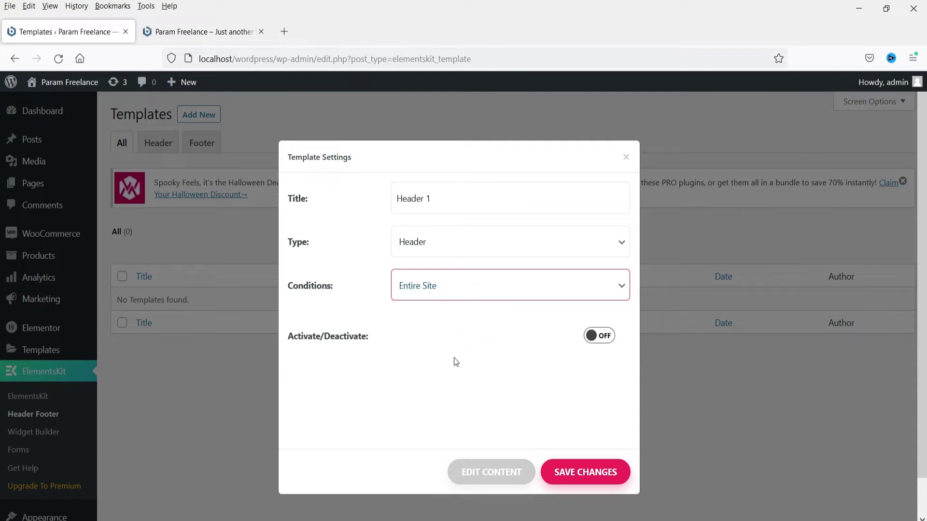
# Activate the Header 1 template and save its settings.
pyautogui.click(593, 337)
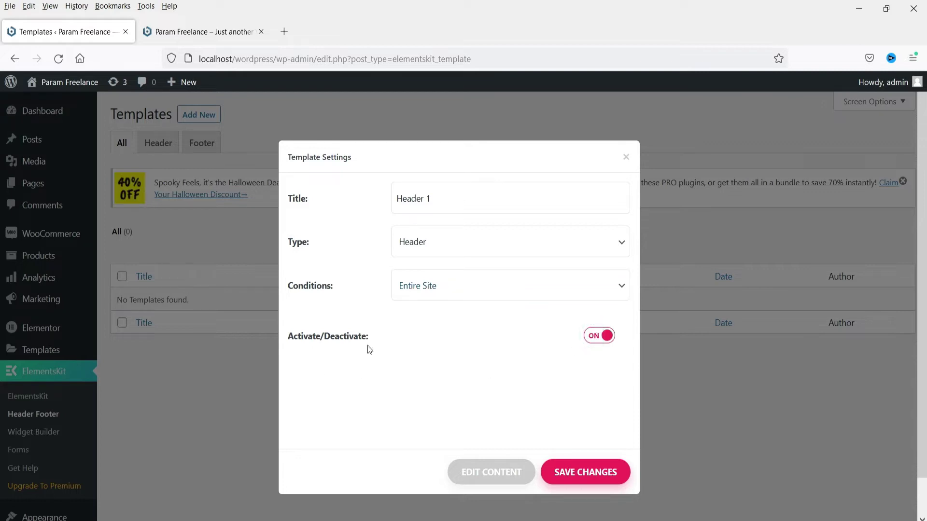
pyautogui.click(595, 481)
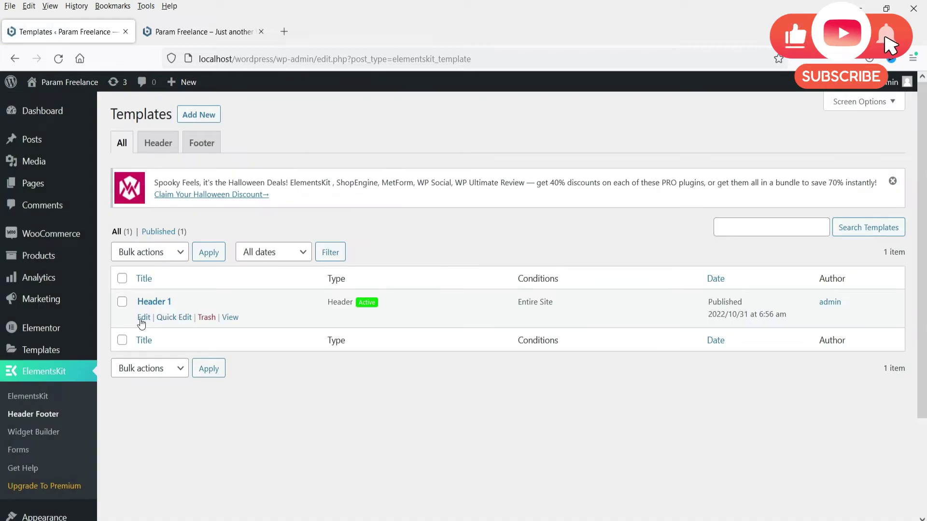
# Open the Header 1 template in Elementor in a separate tab and add a two-column section with a narrow first and a wide second column.
pyautogui.rightClick(143, 321)
pyautogui.click(166, 339)
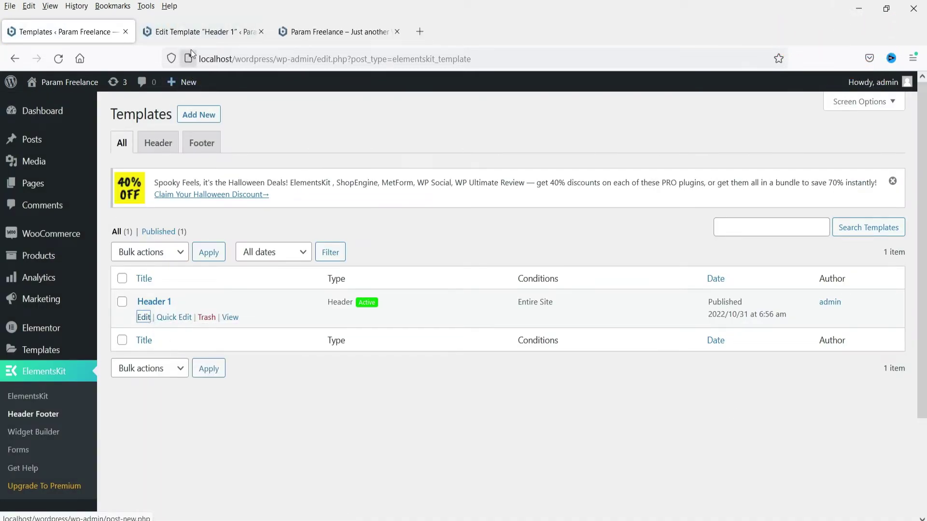
pyautogui.click(190, 35)
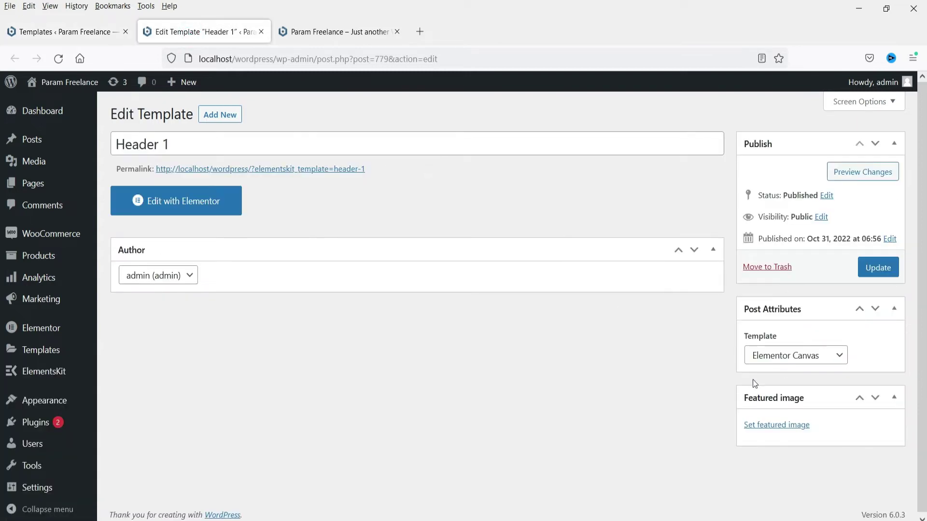
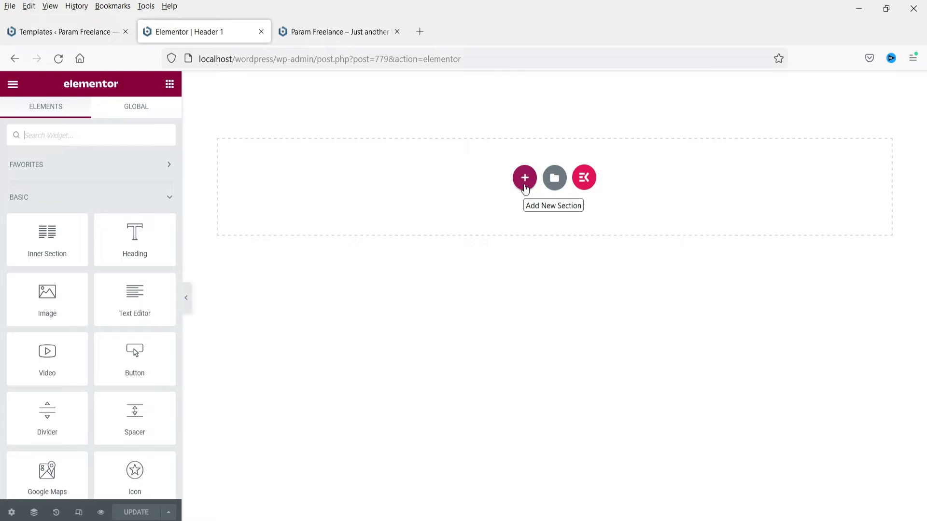
pyautogui.click(525, 186)
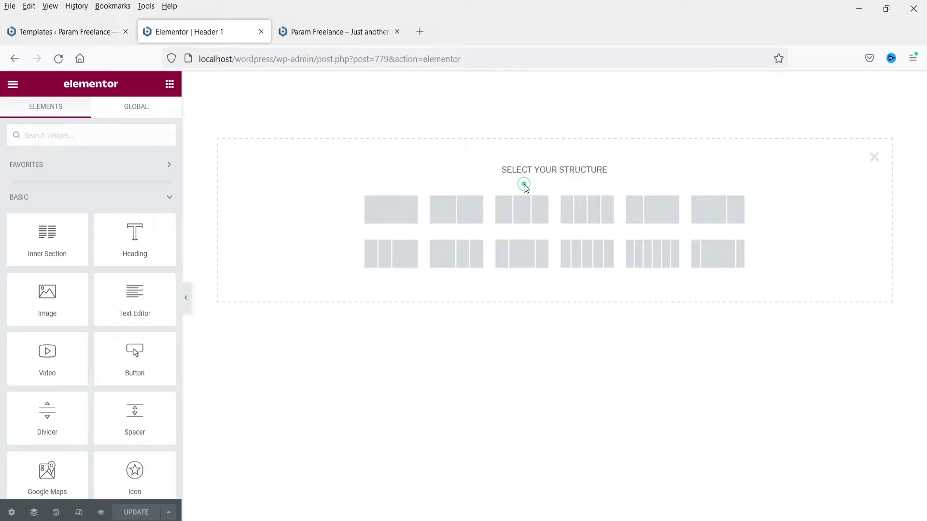
pyautogui.click(635, 216)
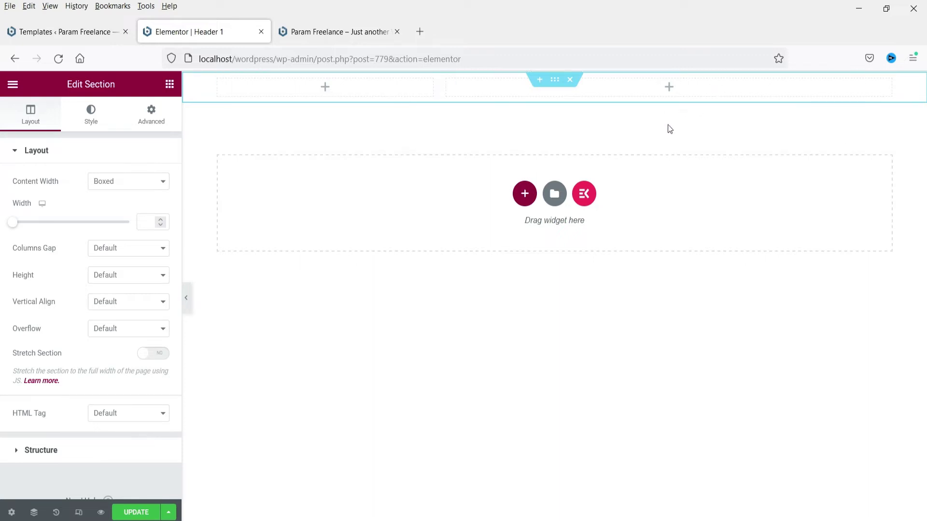
# Place an Image widget in the section's first column and insert the PARAM FREELANCE logo from the media library.
pyautogui.click(325, 87)
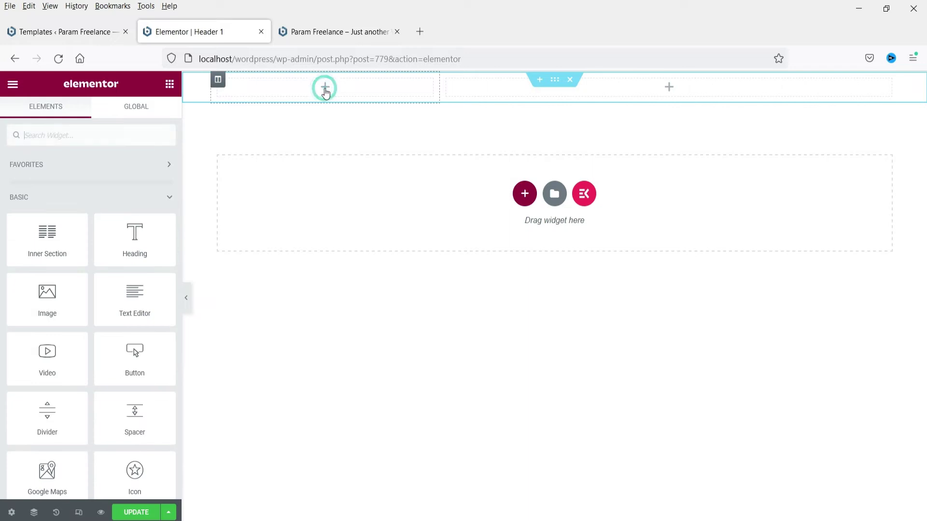
pyautogui.moveTo(47, 300); pyautogui.dragTo(289, 104)
pyautogui.click(78, 210)
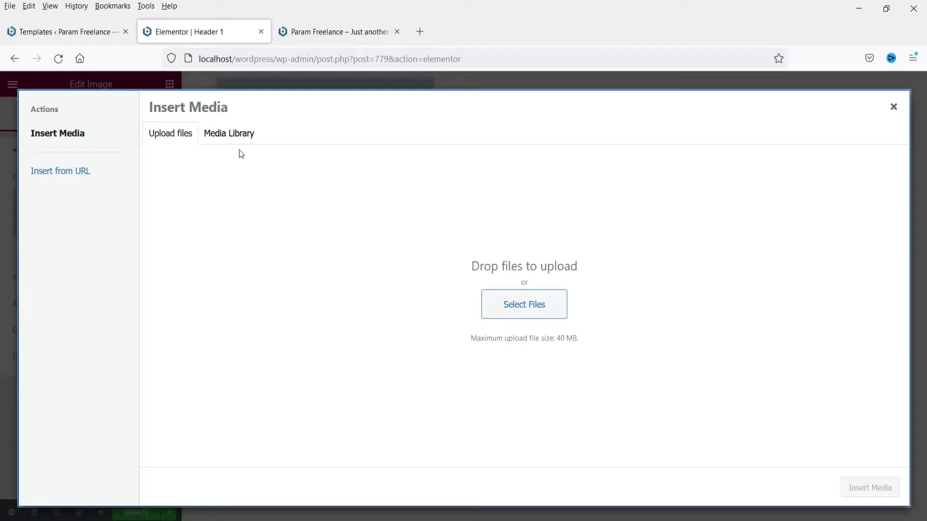
pyautogui.click(225, 131)
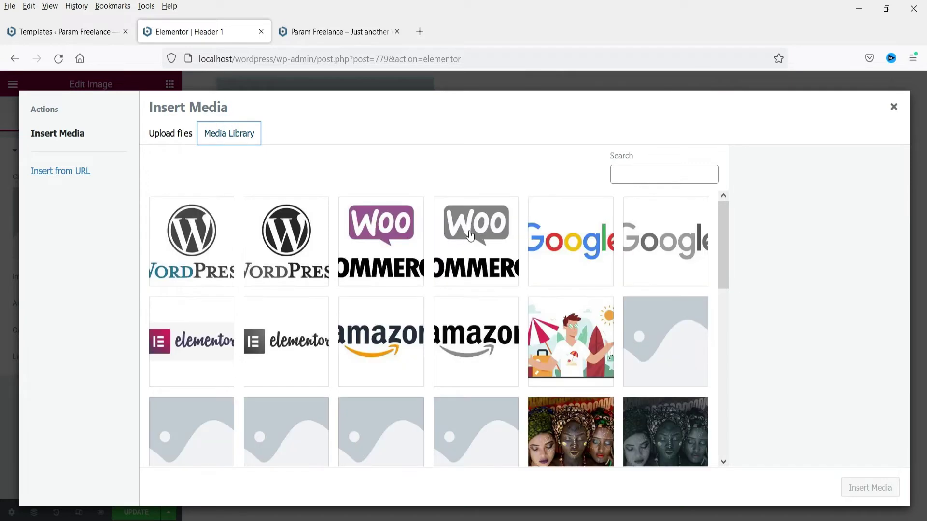
pyautogui.scroll(-10, 465, 243)
pyautogui.click(471, 380)
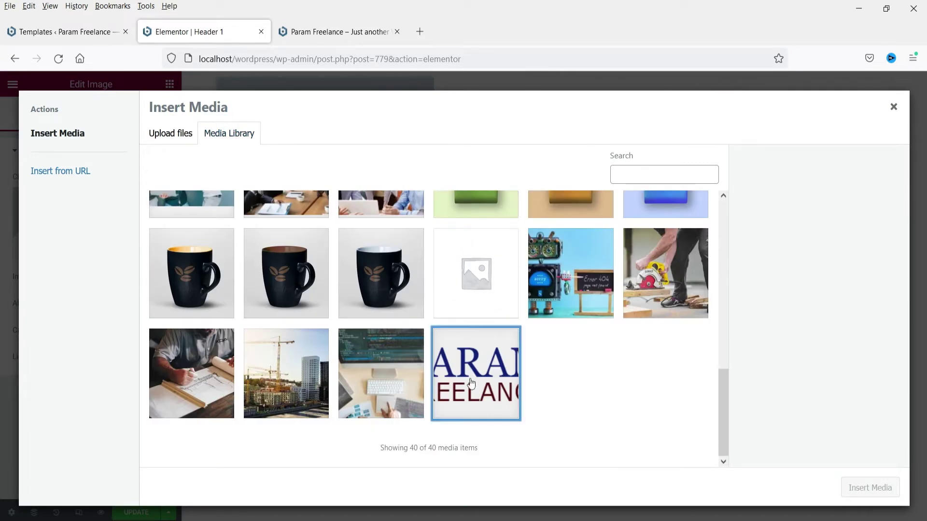
pyautogui.click(880, 491)
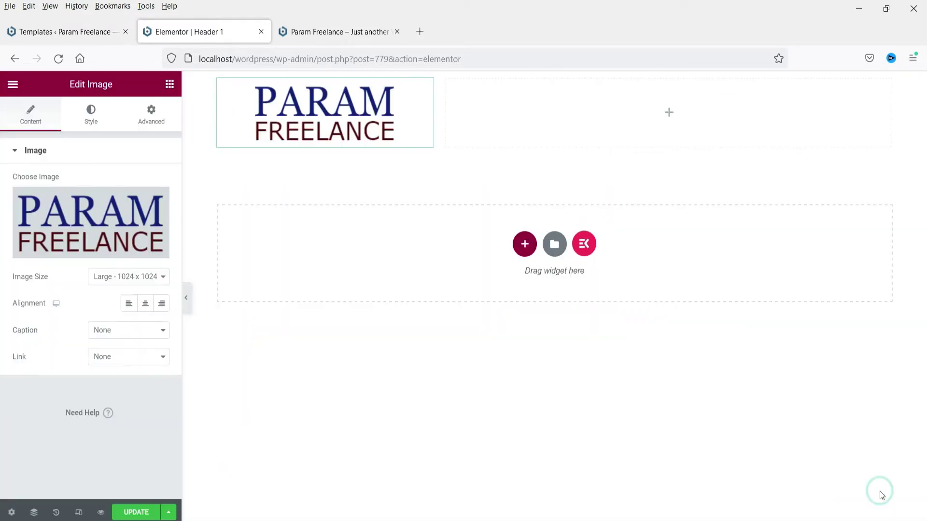
# Narrow the logo column to 16.7% and add an Icon List widget with inline layout to the second column.
pyautogui.moveTo(393, 126); pyautogui.dragTo(328, 127)
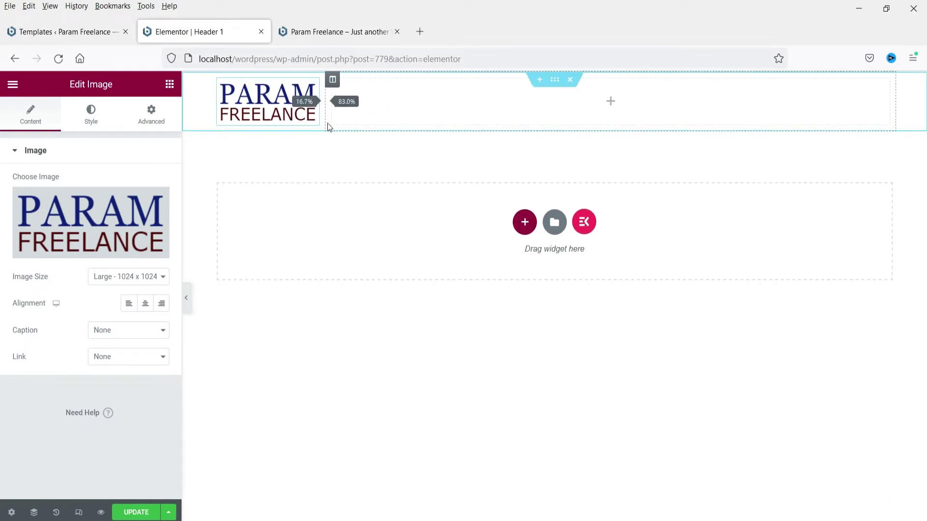
pyautogui.click(593, 111)
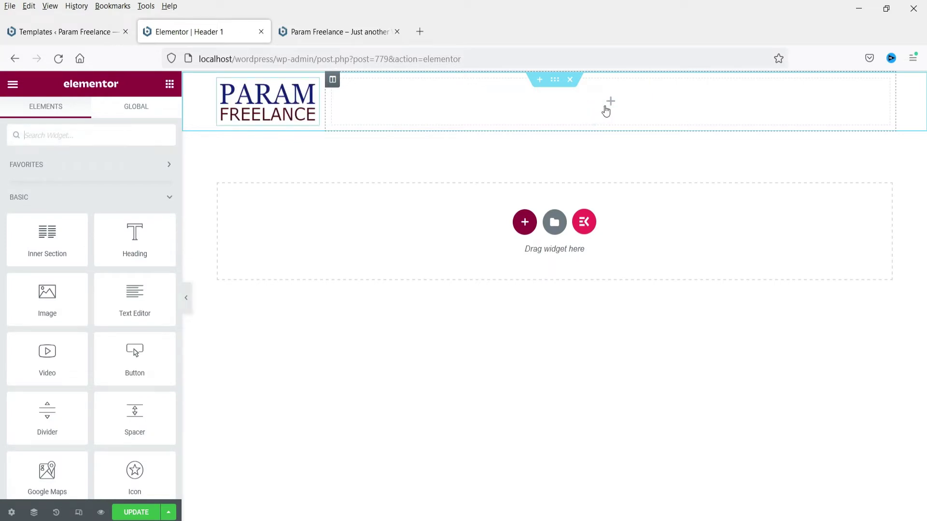
pyautogui.write('icon')
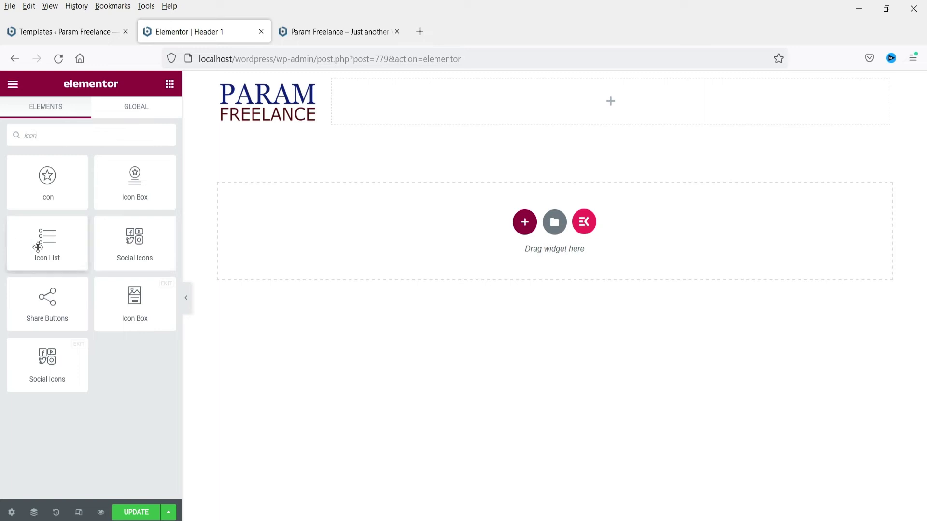
pyautogui.moveTo(35, 244); pyautogui.dragTo(523, 122)
pyautogui.click(160, 188)
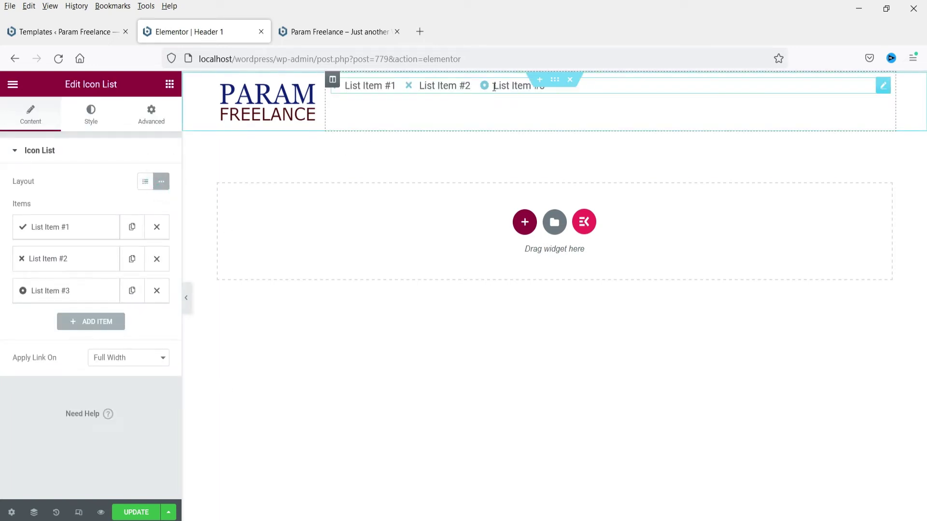
# Set the vertical alignment of the icon list's column to Middle.
pyautogui.click(333, 80)
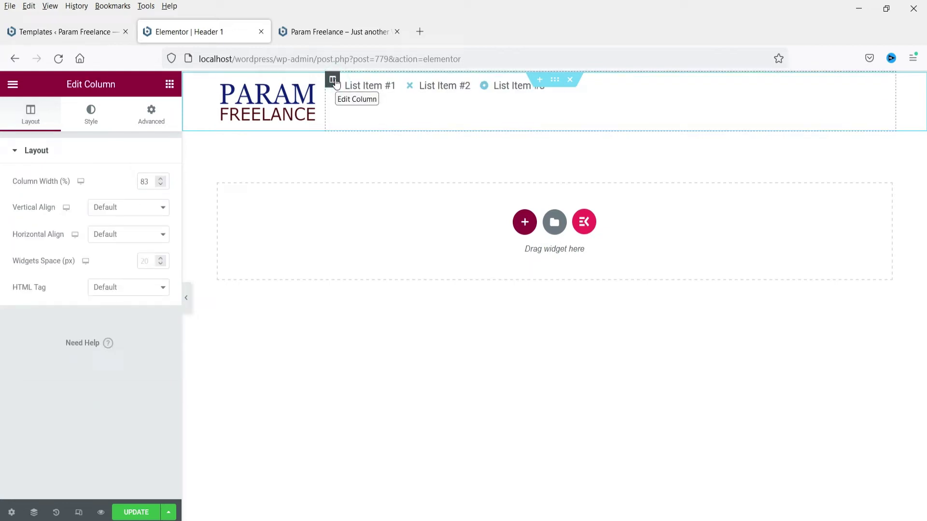
pyautogui.click(129, 207)
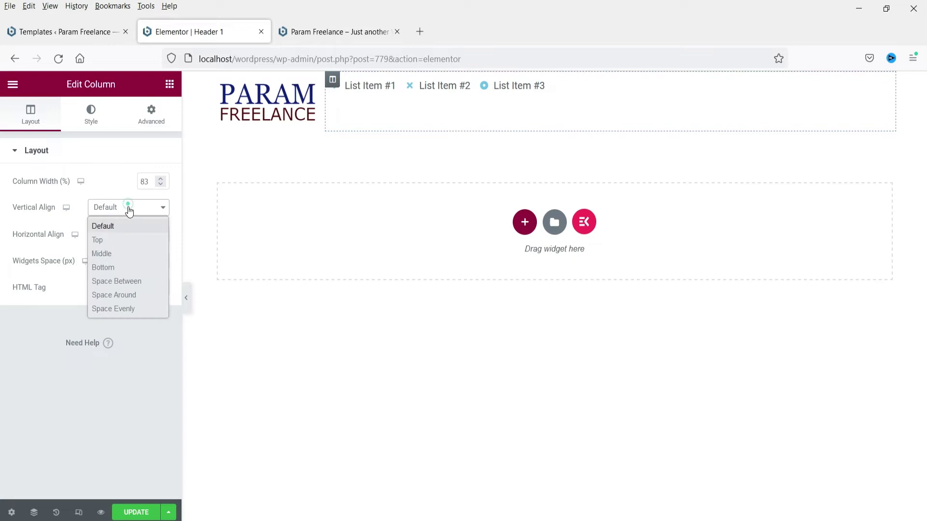
pyautogui.click(129, 255)
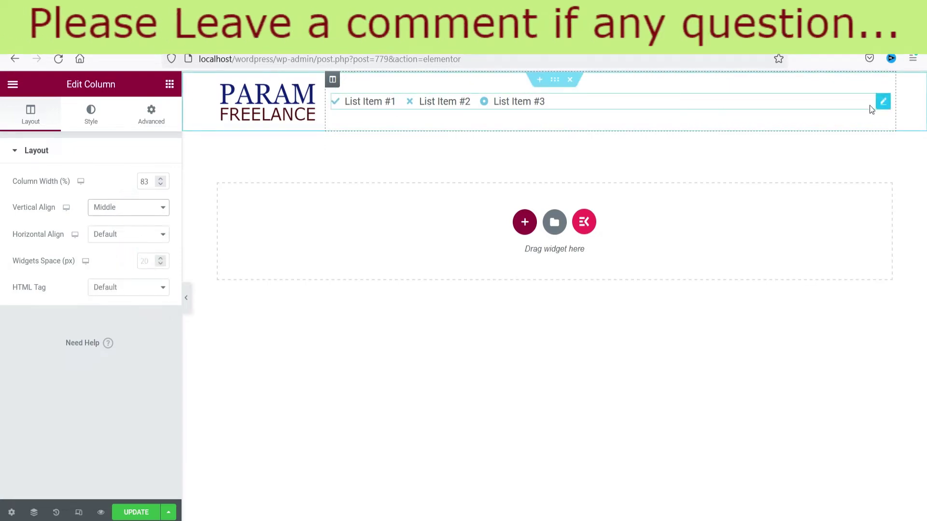
# Replace the first list item's icon with the outlined desk telephone icon, filtering the icon library by "phone".
pyautogui.click(881, 102)
pyautogui.click(57, 231)
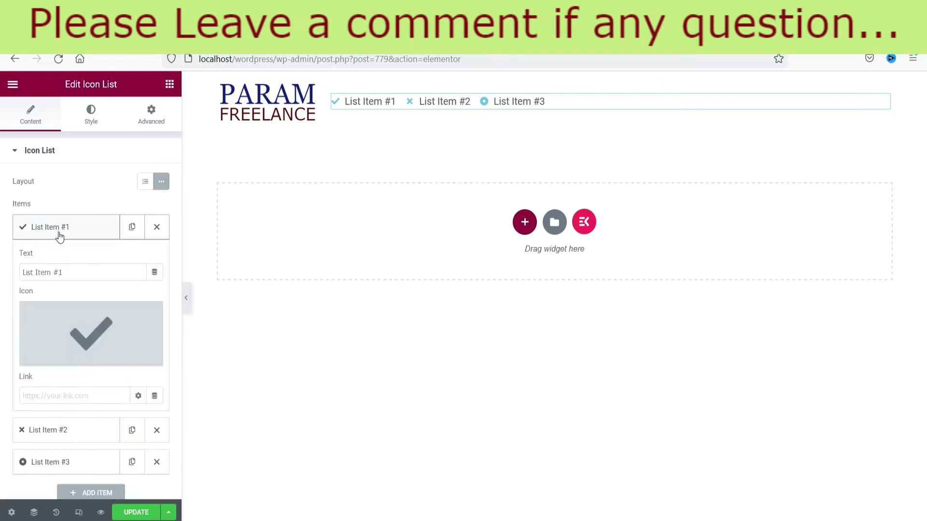
pyautogui.click(63, 331)
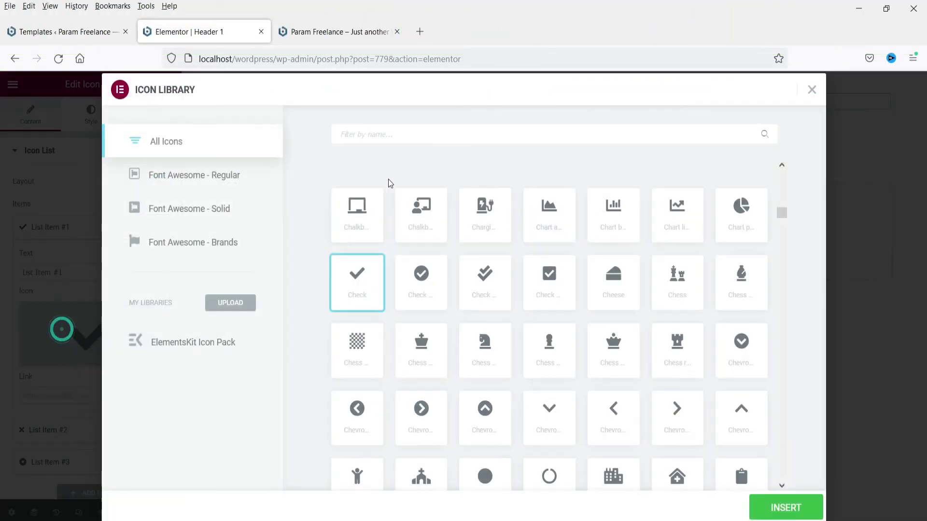
pyautogui.click(377, 134)
pyautogui.write('phone')
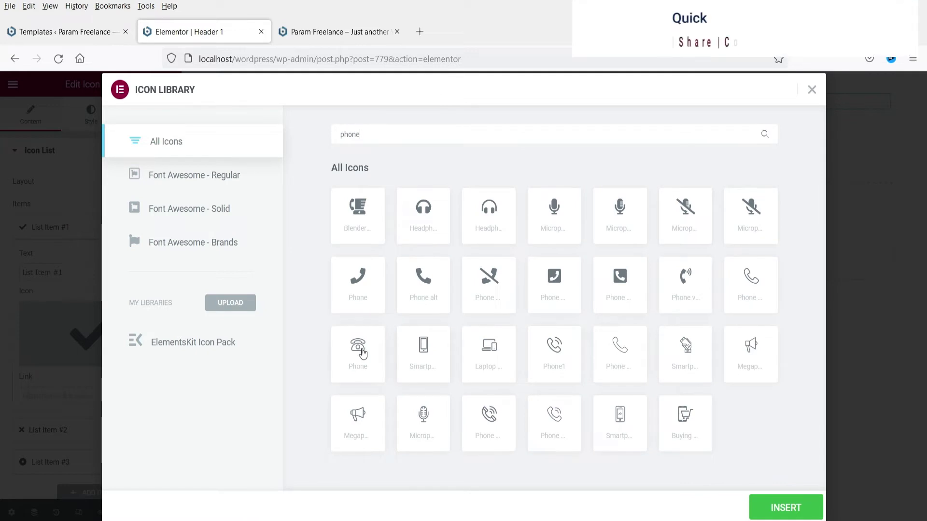
pyautogui.click(358, 353)
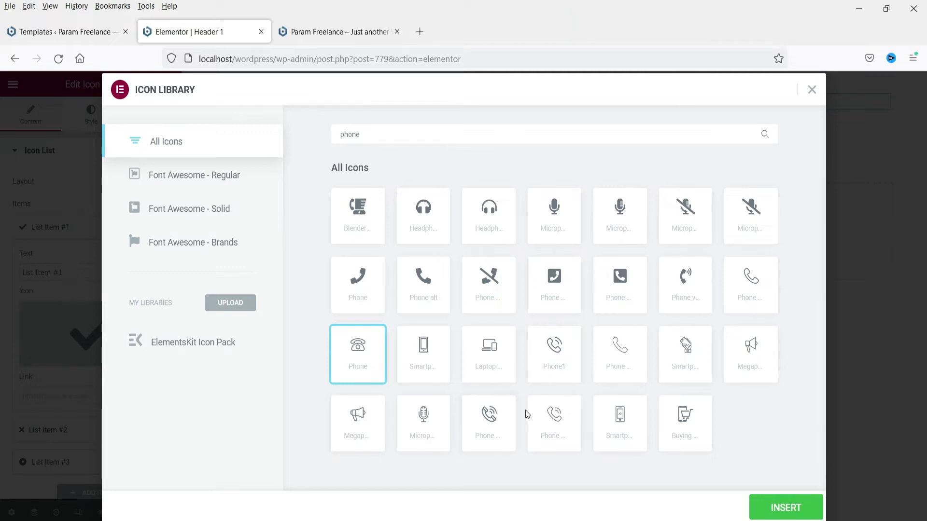
pyautogui.click(786, 508)
# Enter the contact phone number as the first list item's text and link it with the tel: prefix.
pyautogui.tripleClick(62, 279)
pyautogui.write('123-456-7890')
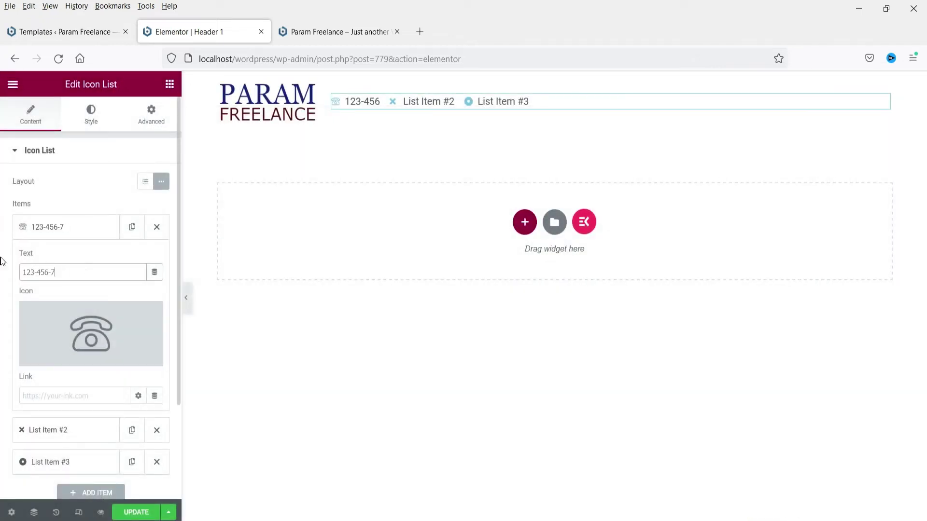
pyautogui.tripleClick(80, 271)
pyautogui.hotkey('ctrl', 'c')
pyautogui.click(41, 395)
pyautogui.write('tel:')
pyautogui.hotkey('ctrl', 'v')
pyautogui.click(52, 229)
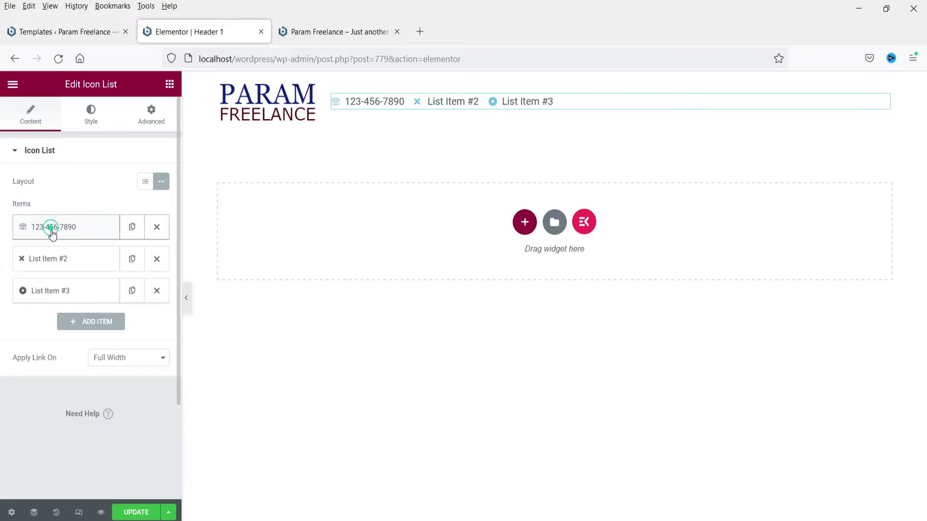
# Replace the second list item's icon with an outlined envelope icon, filtering the icon library by "envel".
pyautogui.click(54, 259)
pyautogui.click(61, 345)
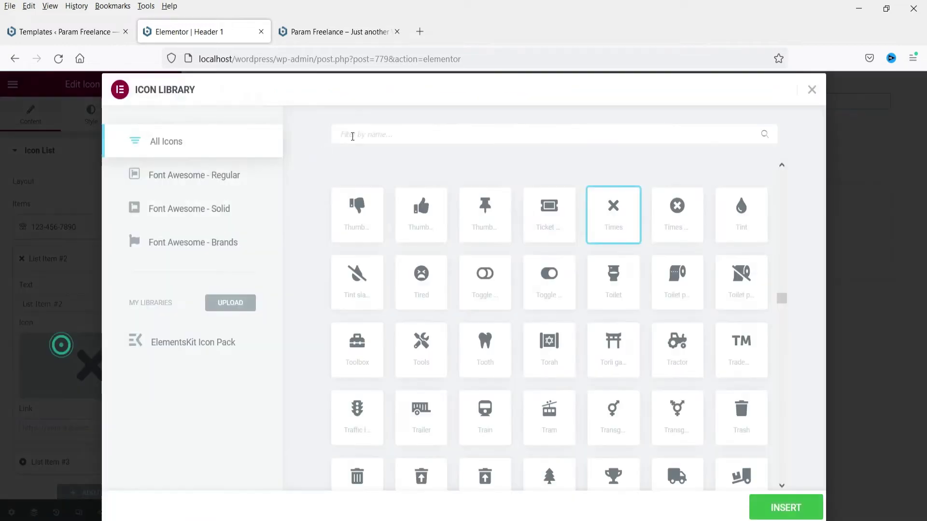
pyautogui.click(355, 134)
pyautogui.write('en')
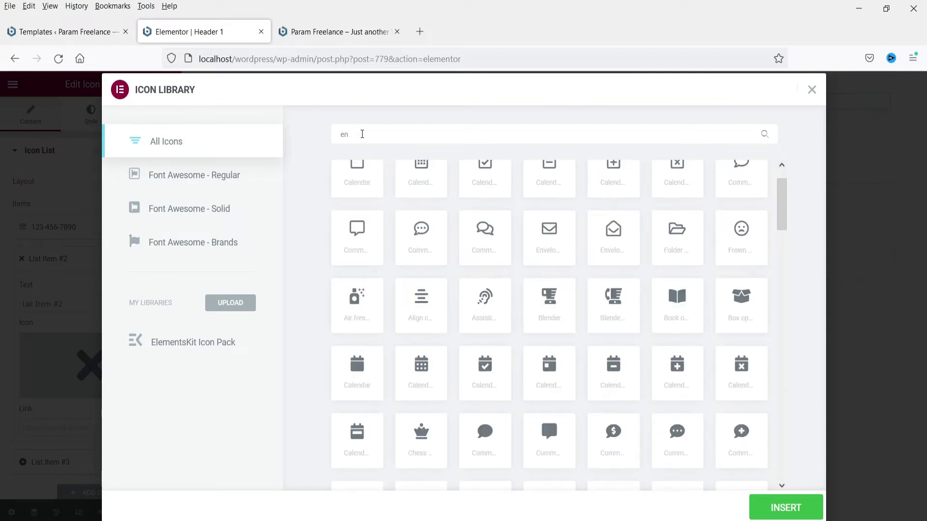
pyautogui.write('vel')
pyautogui.doubleClick(424, 296)
# Enter the contact e-mail address as the second list item's text and link it with the prefix "mialto:".
pyautogui.tripleClick(48, 304)
pyautogui.write('info@domain')
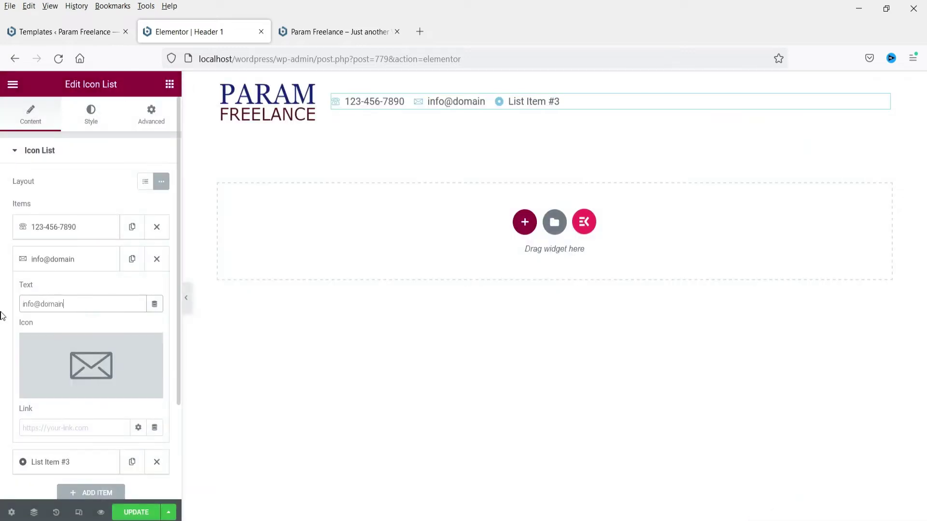
pyautogui.write('.com')
pyautogui.tripleClick(97, 305)
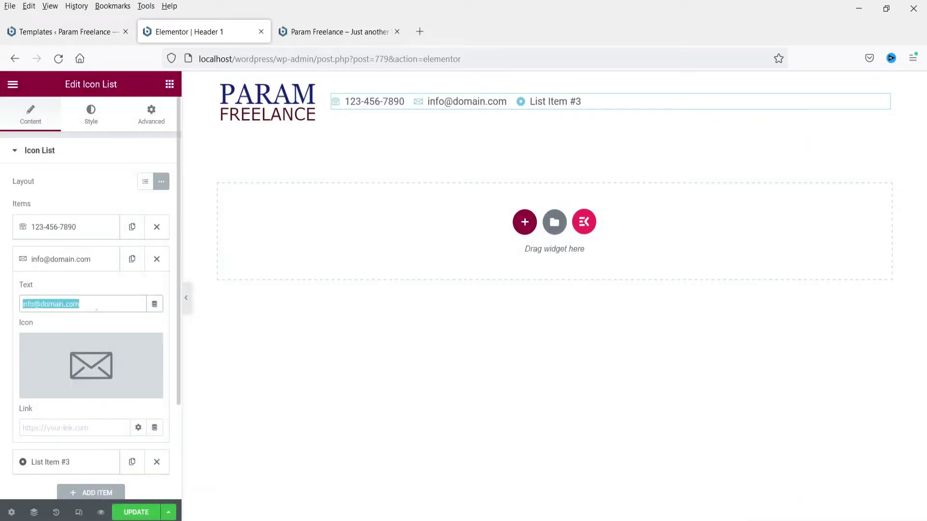
pyautogui.click(41, 430)
pyautogui.write('mialto:')
pyautogui.hotkey('ctrl', 'v')
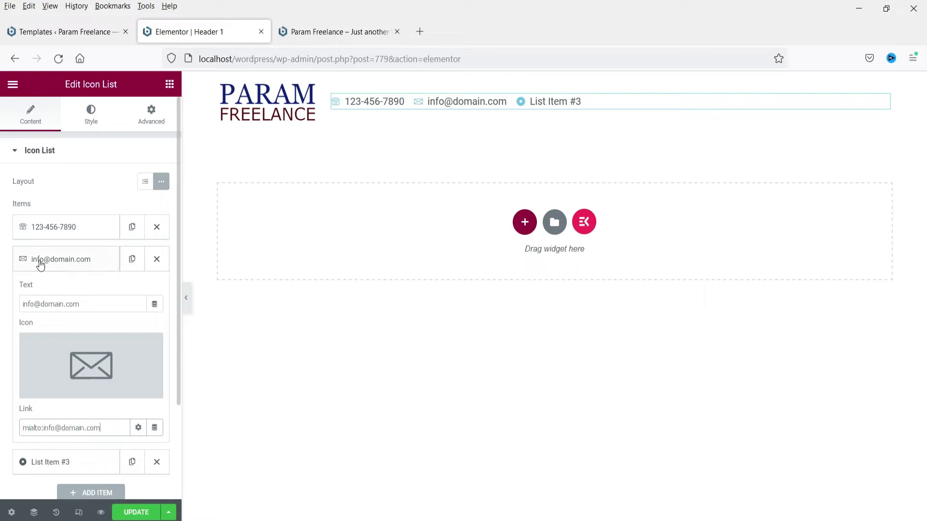
pyautogui.click(37, 263)
# Replace the third list item's icon with an outlined map marker icon, filtering the icon library by "map".
pyautogui.click(58, 291)
pyautogui.click(60, 379)
pyautogui.click(365, 135)
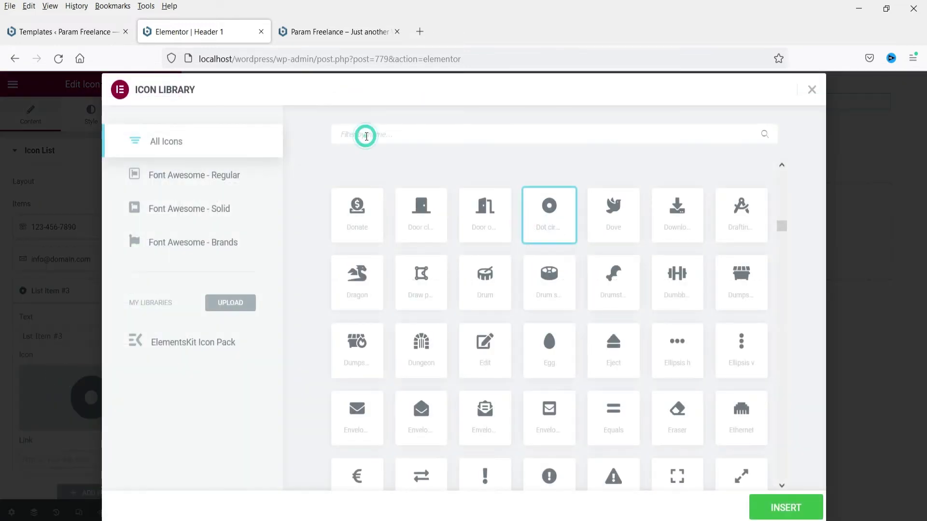
pyautogui.write('map')
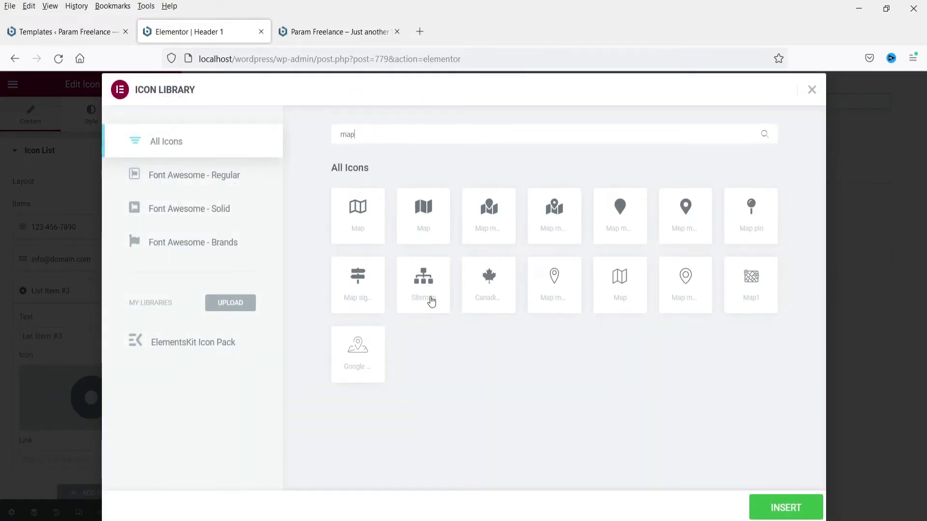
pyautogui.click(570, 285)
pyautogui.click(786, 508)
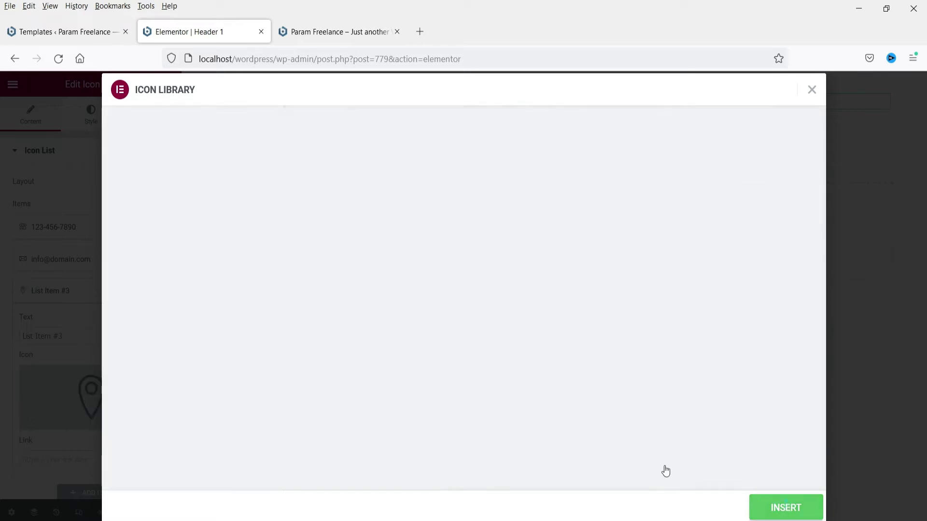
# Enter the business's street address as the third list item's text.
pyautogui.moveTo(93, 337); pyautogui.dragTo(3, 335)
pyautogui.write('123 Park Vi')
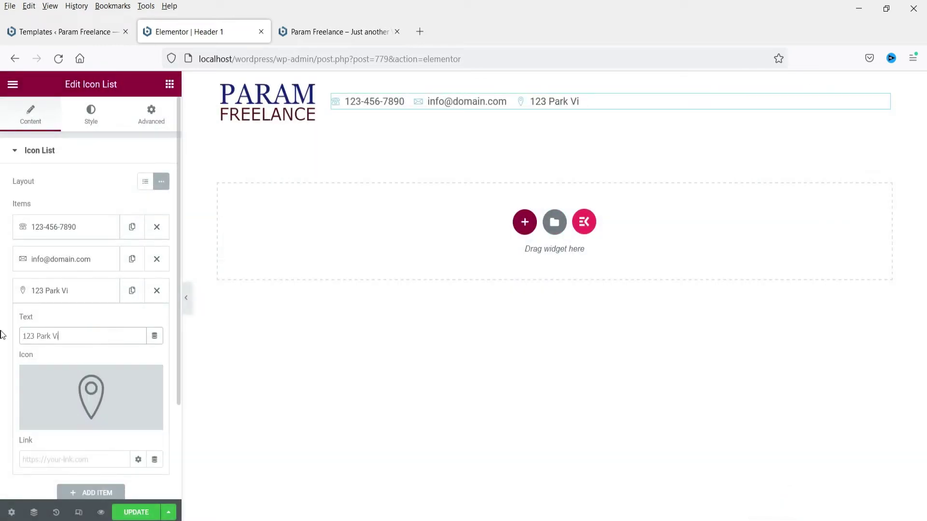
pyautogui.write('ew Street, New York, USA')
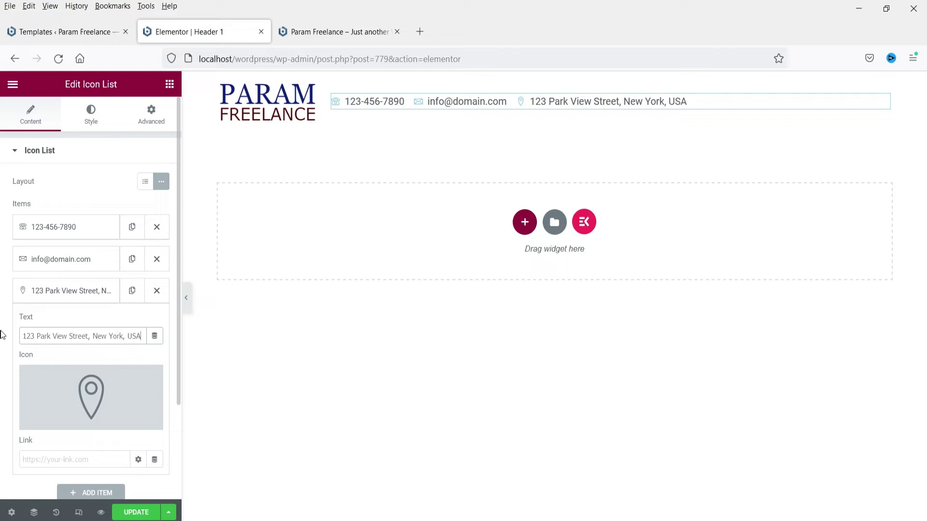
pyautogui.click(81, 292)
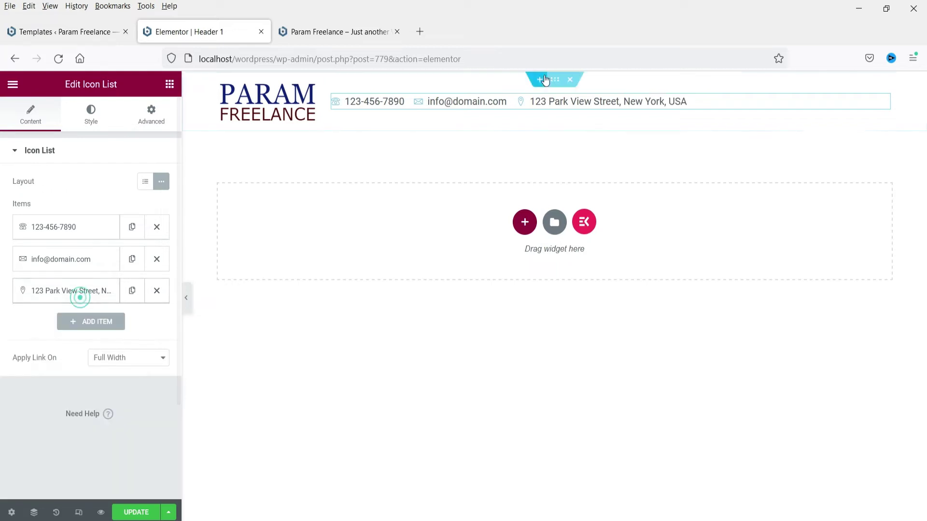
# Center the icon list and set its icons to the global dark blue color at size 23.
pyautogui.click(91, 115)
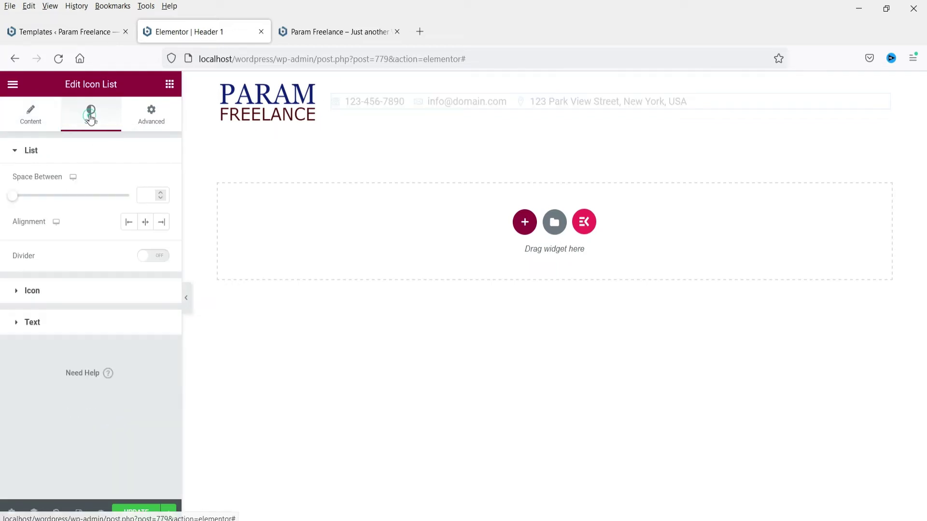
pyautogui.click(145, 224)
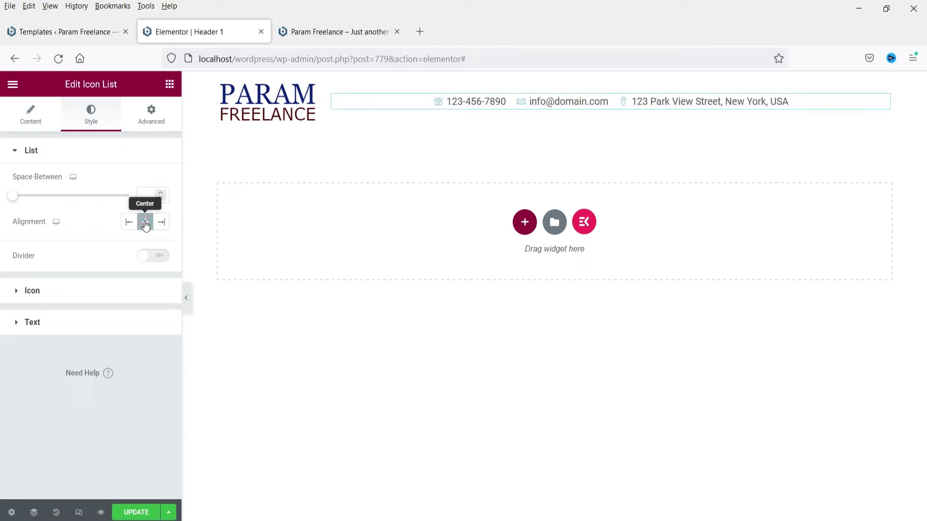
pyautogui.click(48, 291)
pyautogui.click(145, 214)
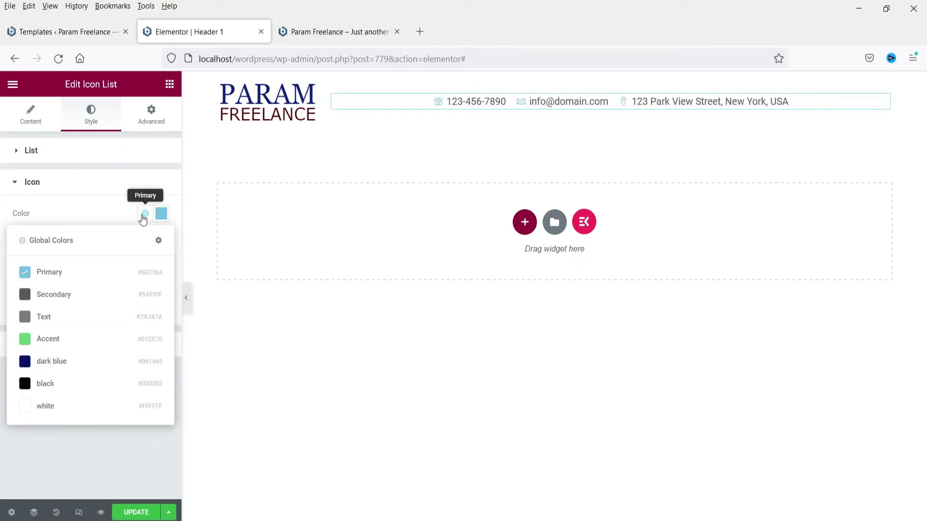
pyautogui.click(43, 362)
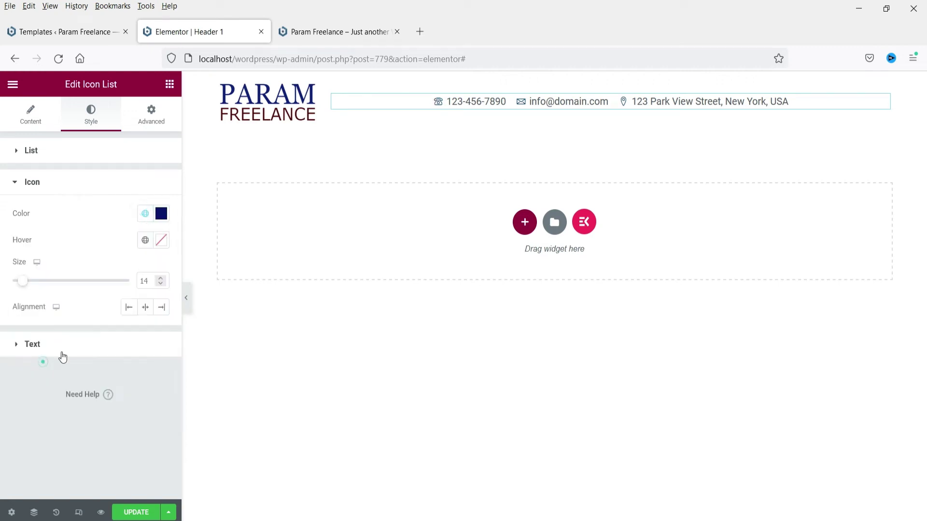
pyautogui.click(160, 279)
pyautogui.click(160, 280)
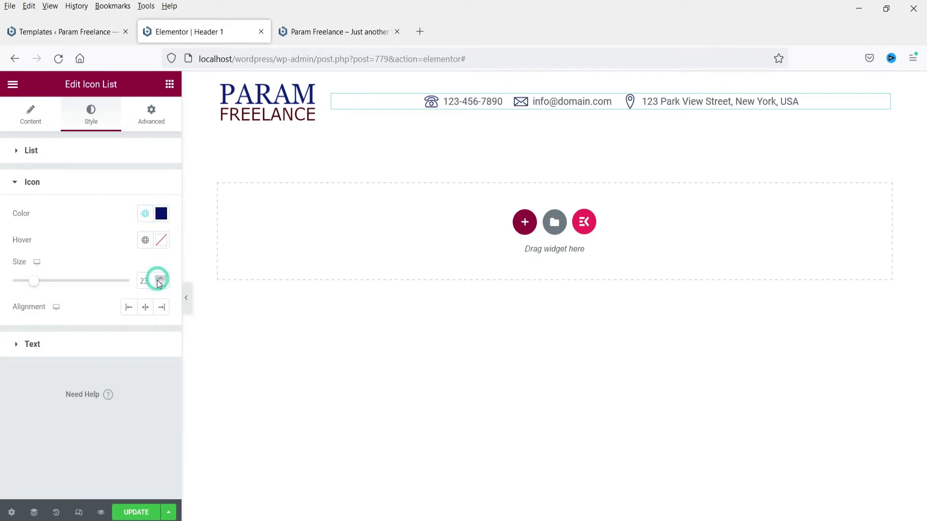
# Set the list text to the global black color with a 20 px font size, and preview the header without the editor panel.
pyautogui.click(66, 347)
pyautogui.click(145, 244)
pyautogui.click(70, 414)
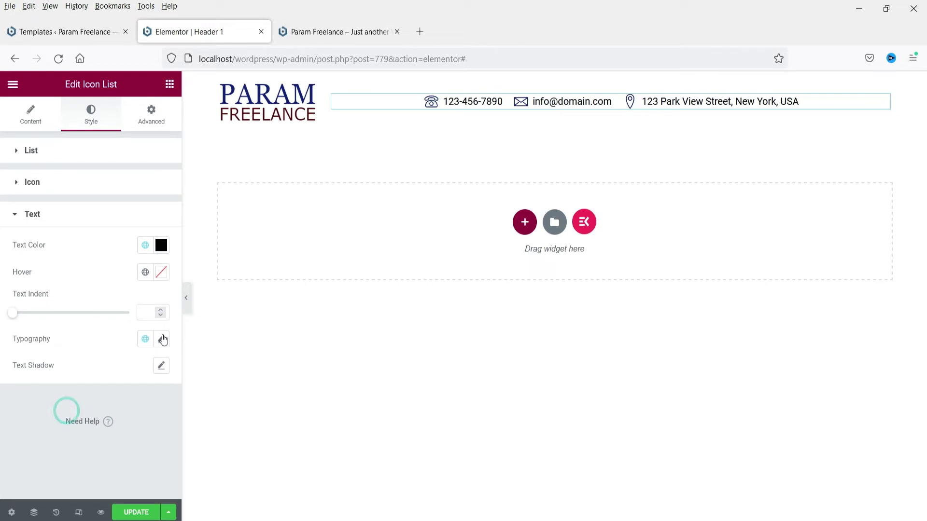
pyautogui.click(162, 338)
pyautogui.click(142, 438)
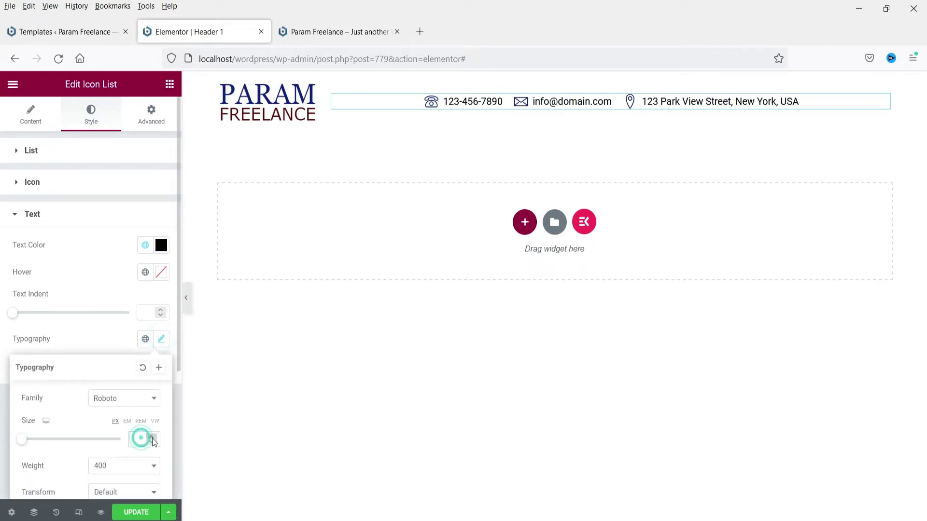
pyautogui.write('20')
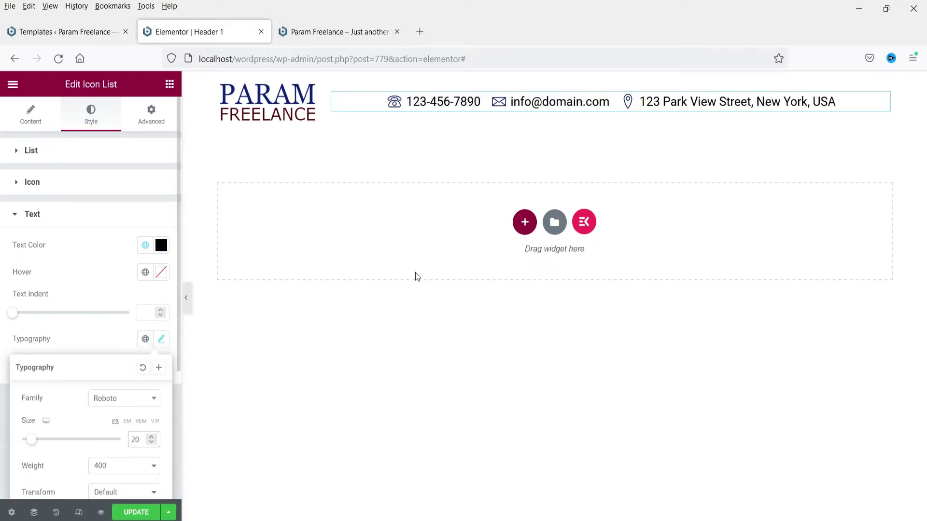
pyautogui.click(189, 305)
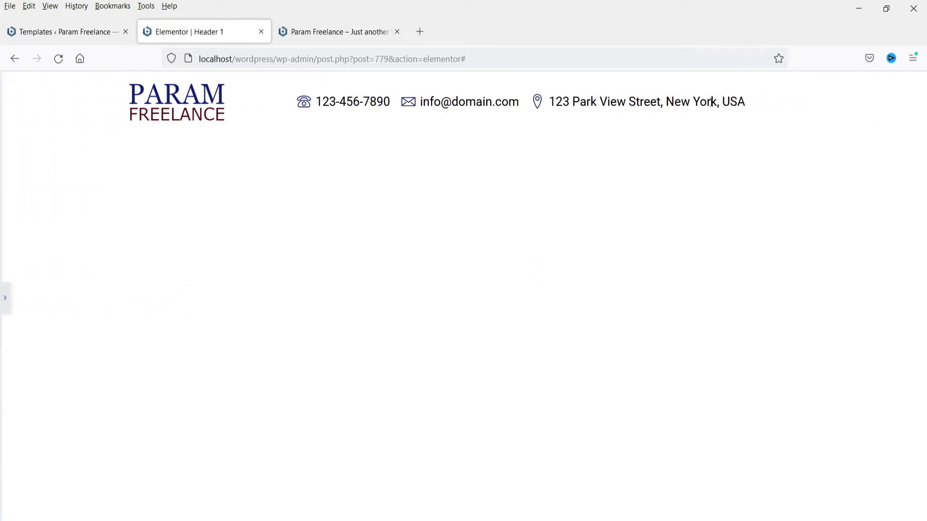
pyautogui.click(5, 297)
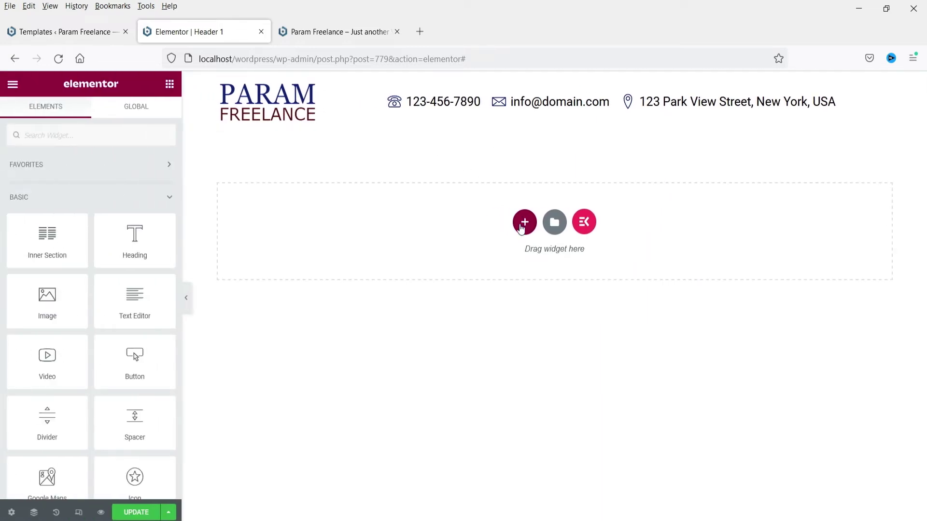
# Add a single-column section below the logo and contact row and place an ElementsKit Nav Menu widget in it.
pyautogui.click(521, 228)
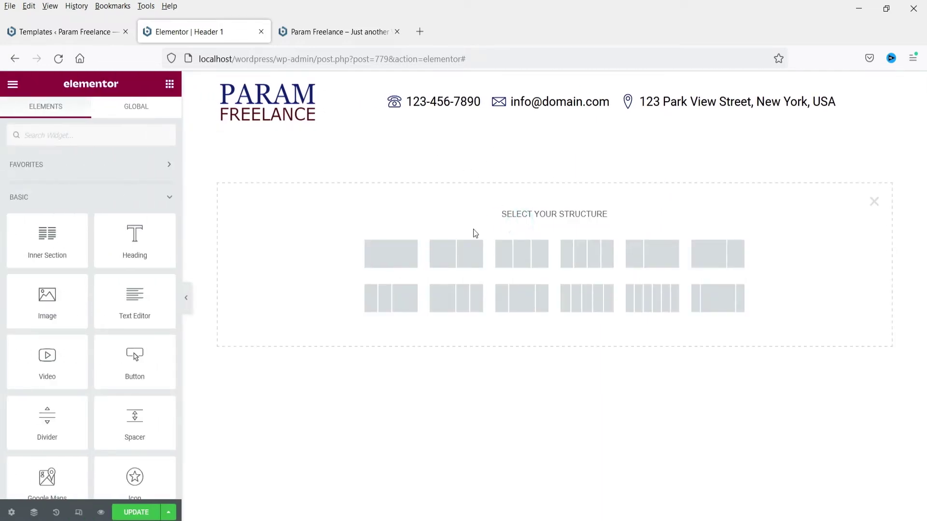
pyautogui.click(392, 255)
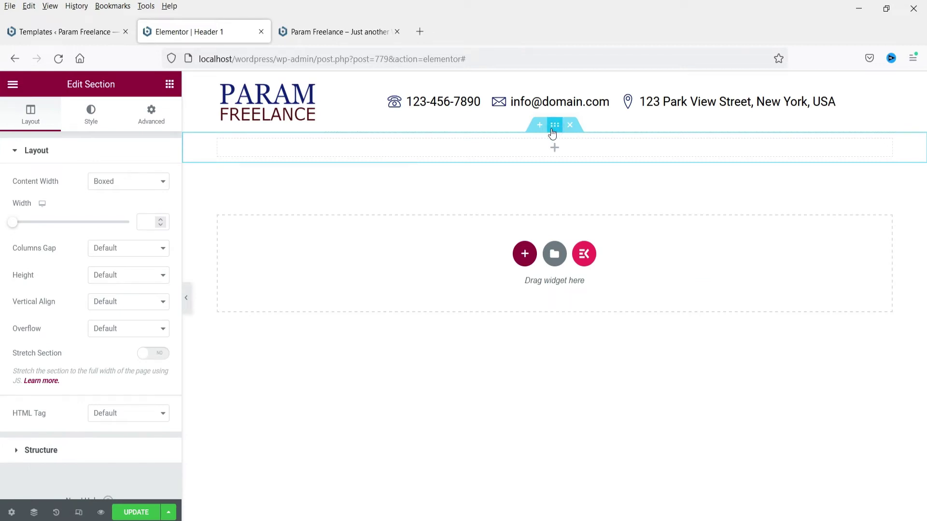
pyautogui.click(505, 153)
pyautogui.click(70, 135)
pyautogui.write('menu')
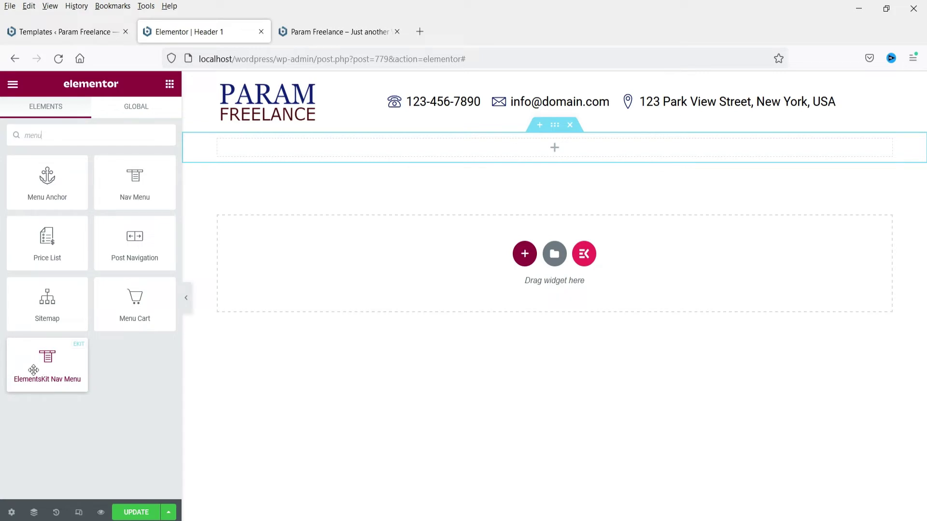
pyautogui.moveTo(39, 370); pyautogui.dragTo(472, 194)
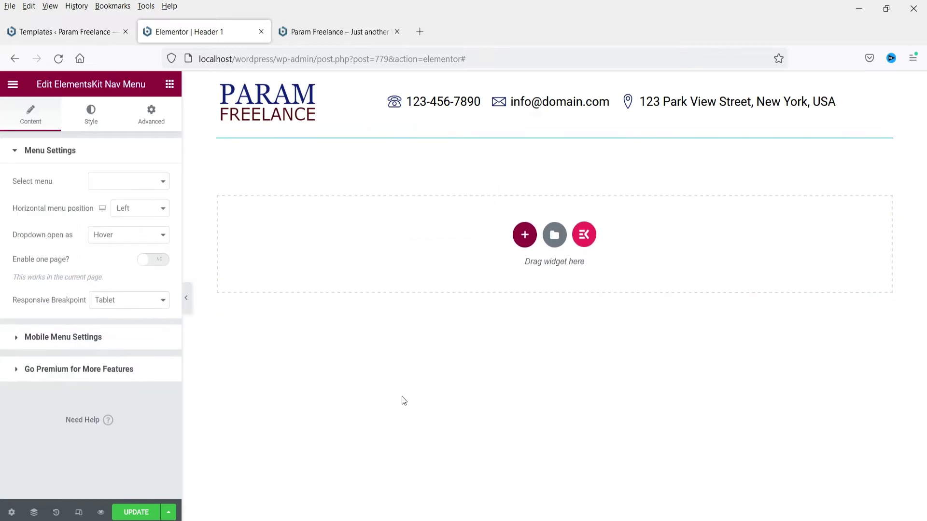
# Assign Main Menu to the nav menu widget, center it horizontally, and keep its dropdown opening on Hover.
pyautogui.click(117, 183)
pyautogui.click(120, 215)
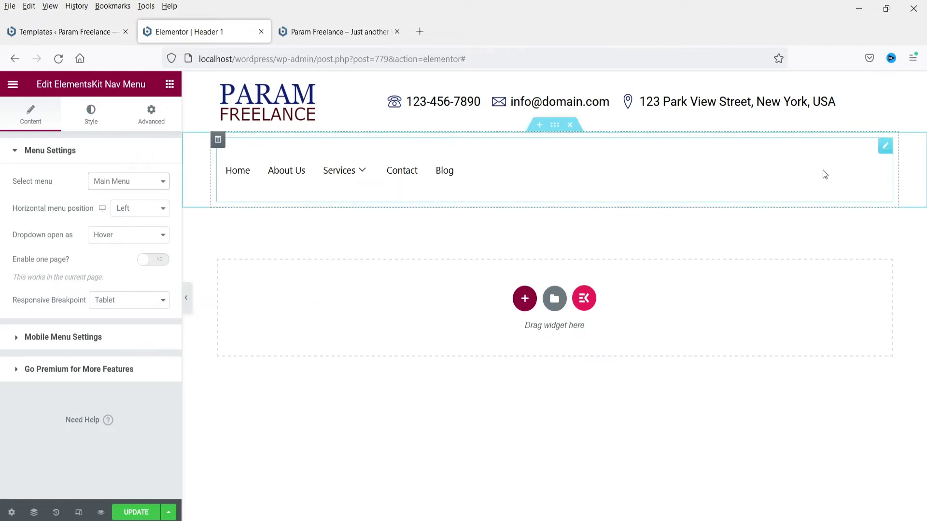
pyautogui.click(133, 215)
pyautogui.click(126, 241)
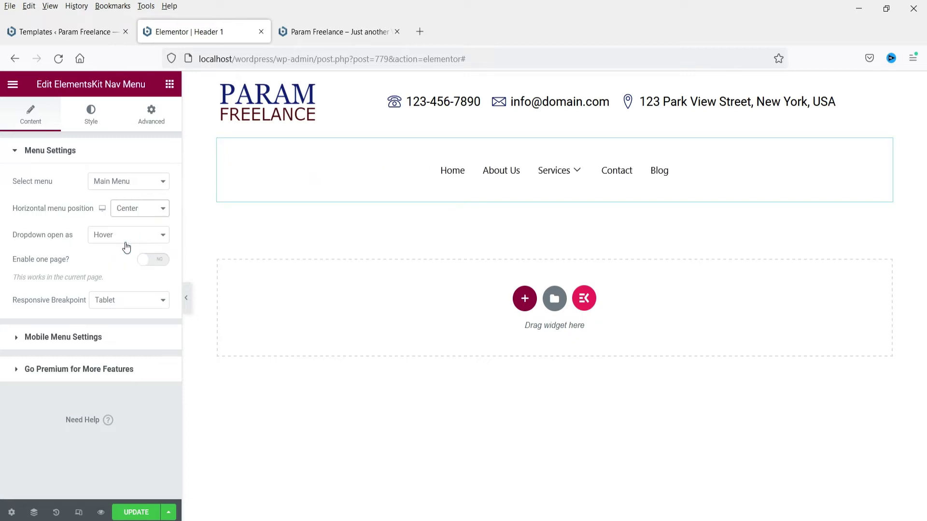
pyautogui.click(124, 236)
pyautogui.click(124, 237)
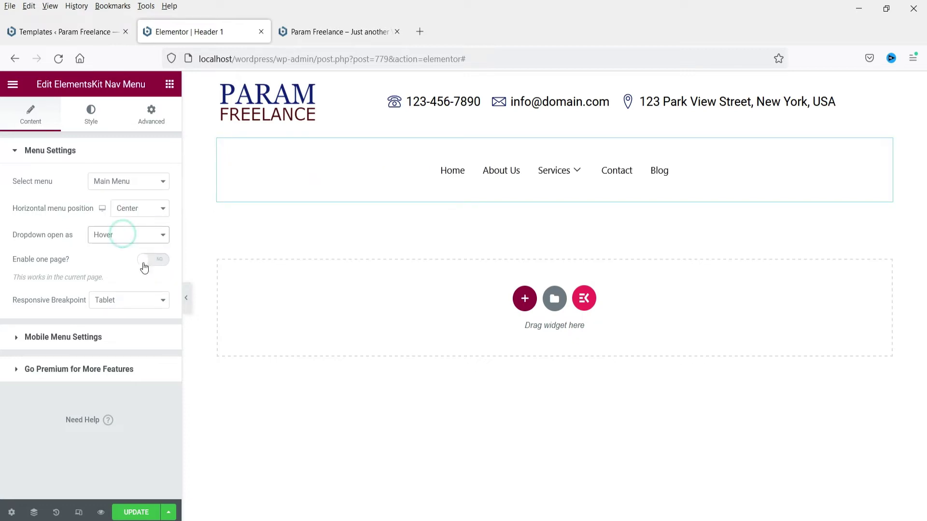
# Set the nav menu's height to 20 px.
pyautogui.click(97, 117)
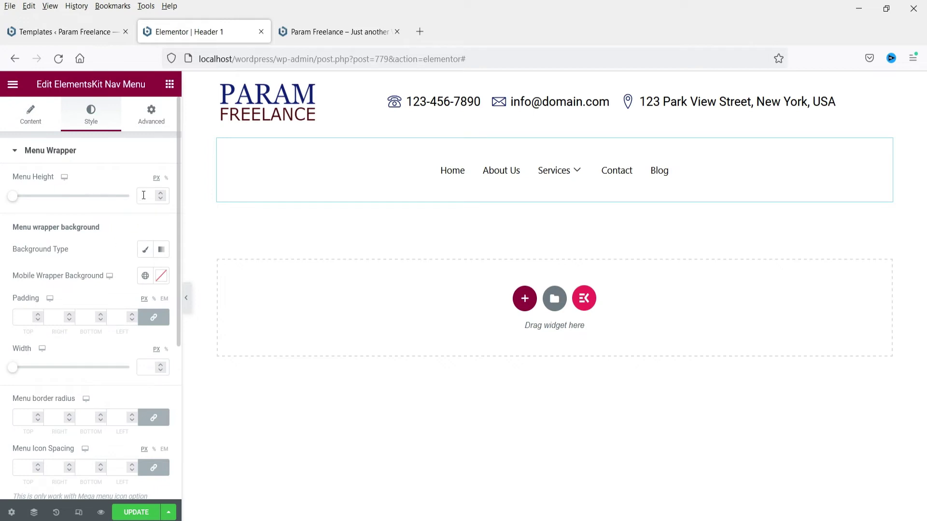
pyautogui.click(144, 195)
pyautogui.write('20')
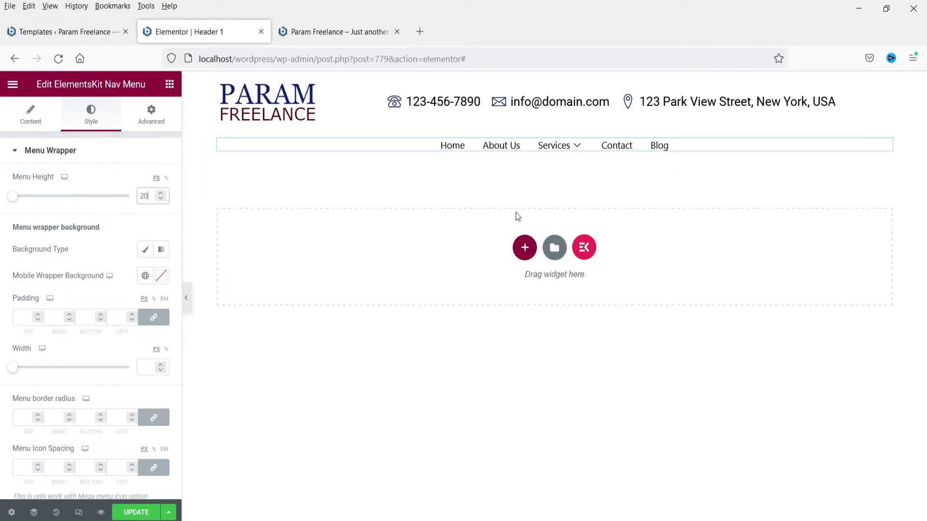
# Give the menu section a classic background in the global dark blue color.
pyautogui.click(554, 126)
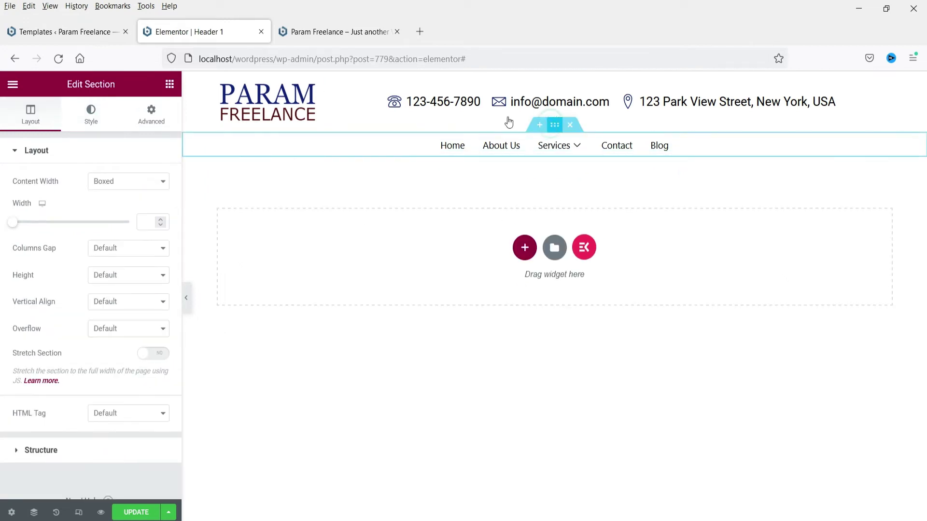
pyautogui.click(88, 121)
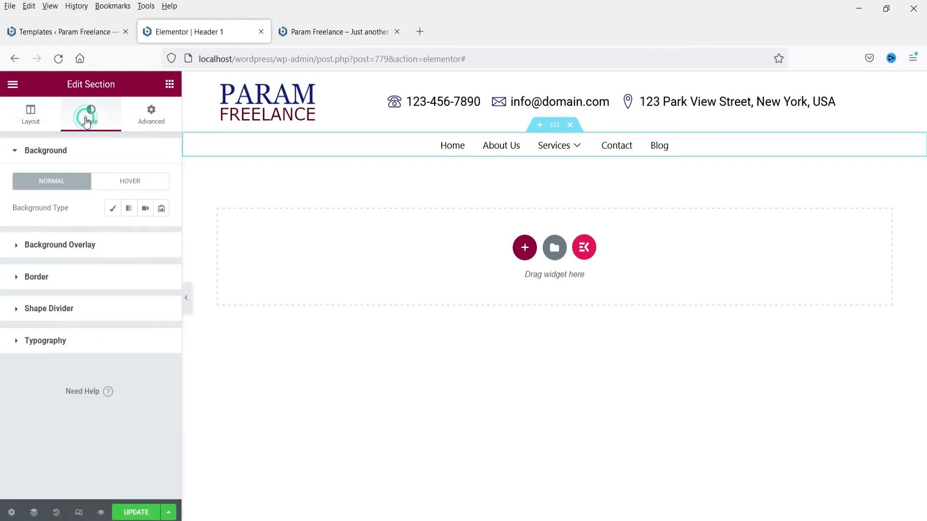
pyautogui.click(111, 209)
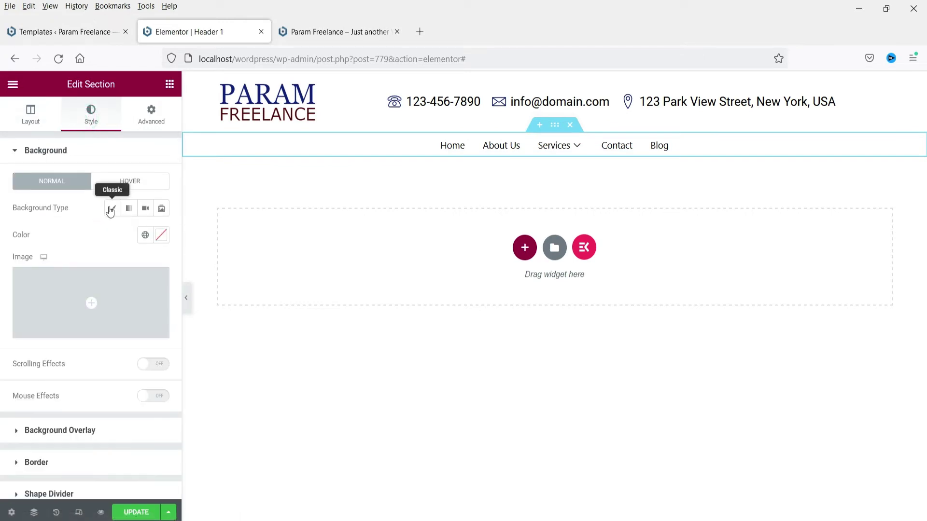
pyautogui.click(145, 235)
pyautogui.click(57, 380)
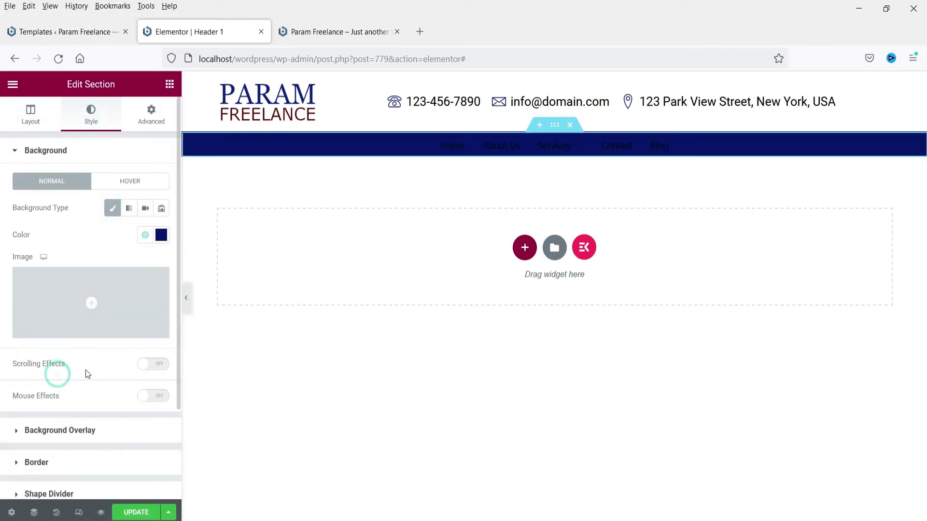
# Set the menu section's heading, text, link and link hover colors to the global white color.
pyautogui.scroll(-3, 53, 381)
pyautogui.click(57, 413)
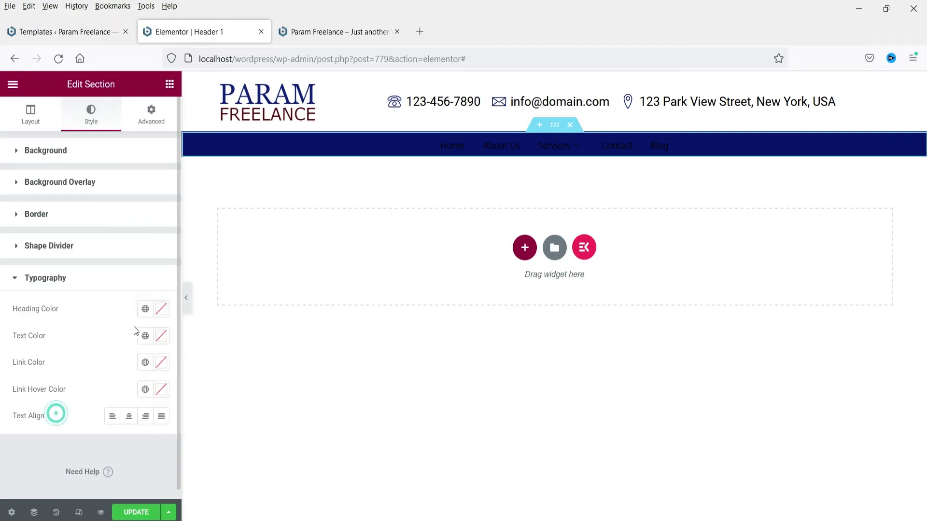
pyautogui.click(145, 309)
pyautogui.click(46, 500)
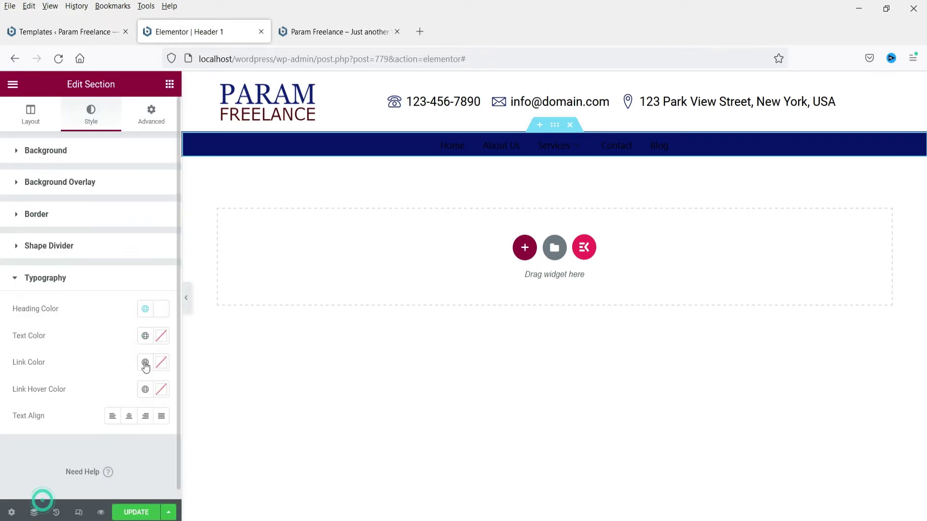
pyautogui.click(145, 336)
pyautogui.click(45, 307)
pyautogui.click(145, 362)
pyautogui.click(46, 359)
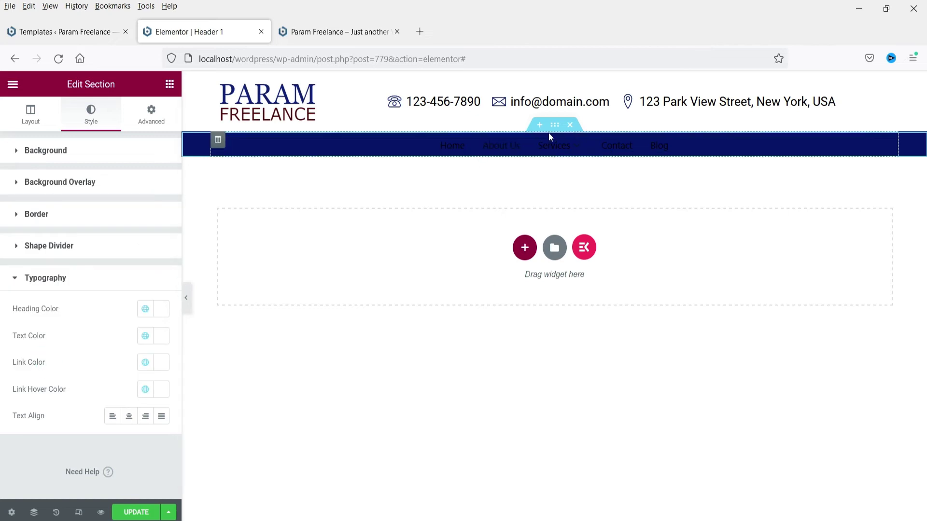
# Set the nav menu's height to 50 px.
pyautogui.click(426, 144)
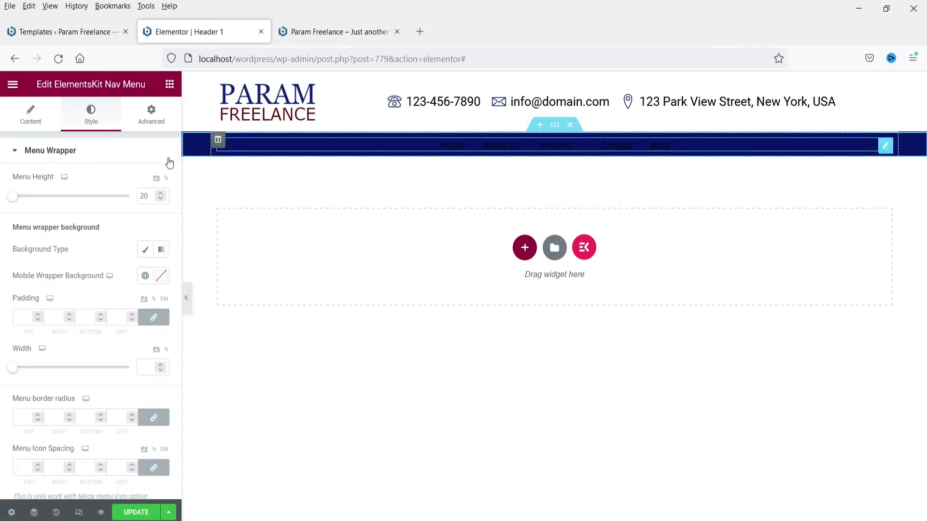
pyautogui.doubleClick(152, 193)
pyautogui.write('50')
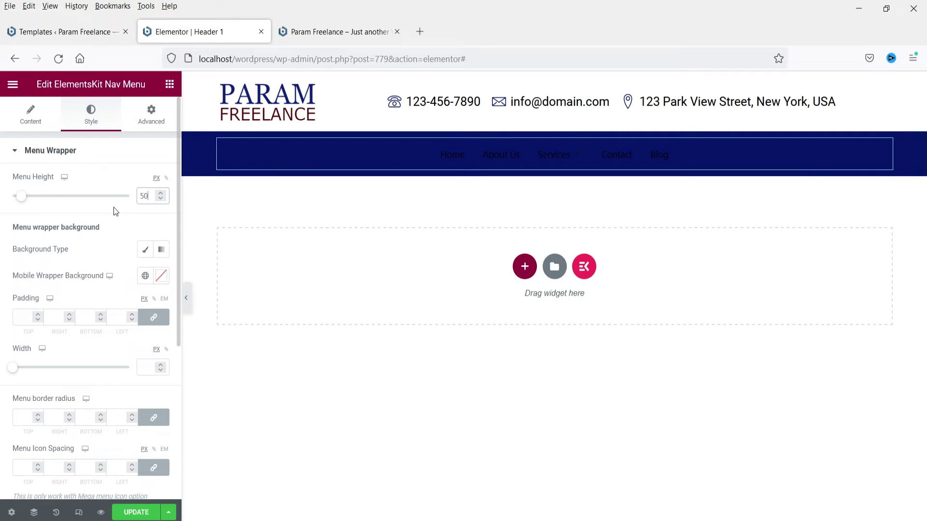
# Set the menu items' normal text color to the global white color.
pyautogui.scroll(-3, 74, 370)
pyautogui.click(65, 392)
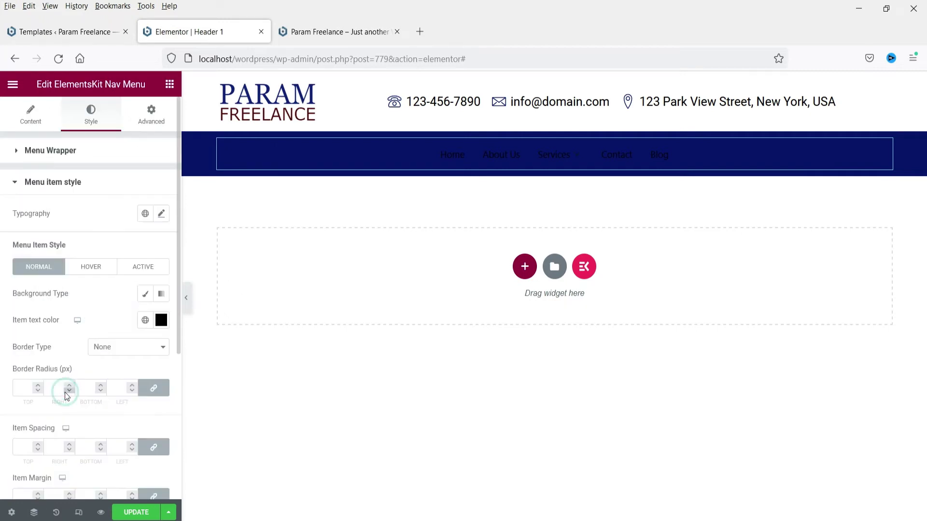
pyautogui.click(145, 322)
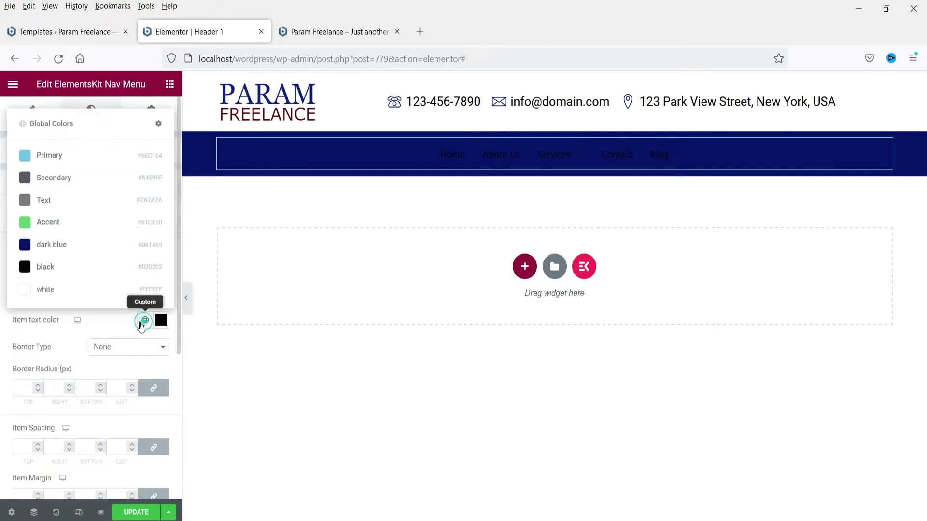
pyautogui.click(45, 289)
pyautogui.moveTo(568, 160)
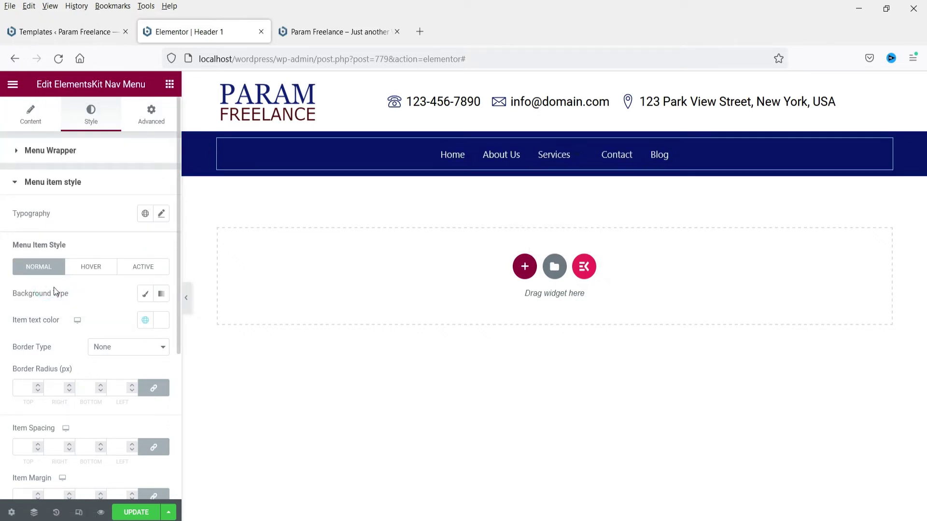
# Set the menu items' text color to the global Accent green for both the hover and active states.
pyautogui.click(97, 268)
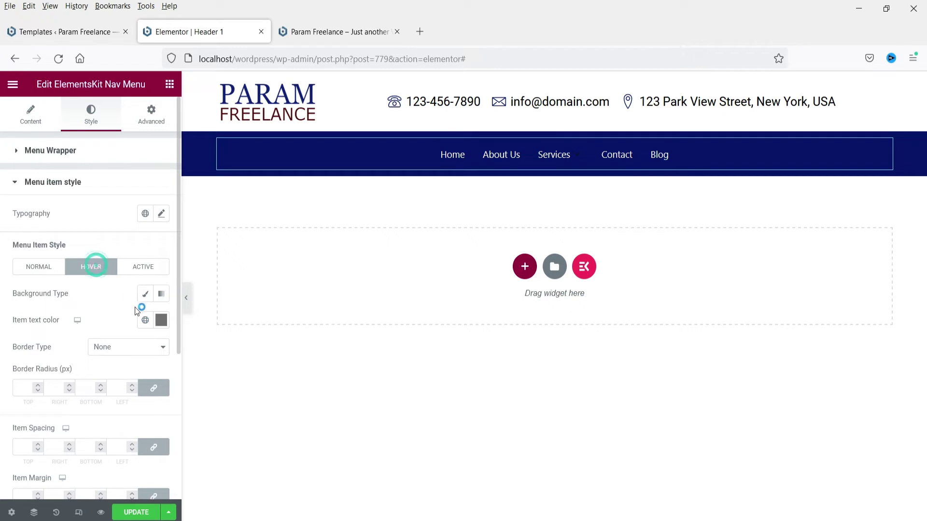
pyautogui.click(148, 323)
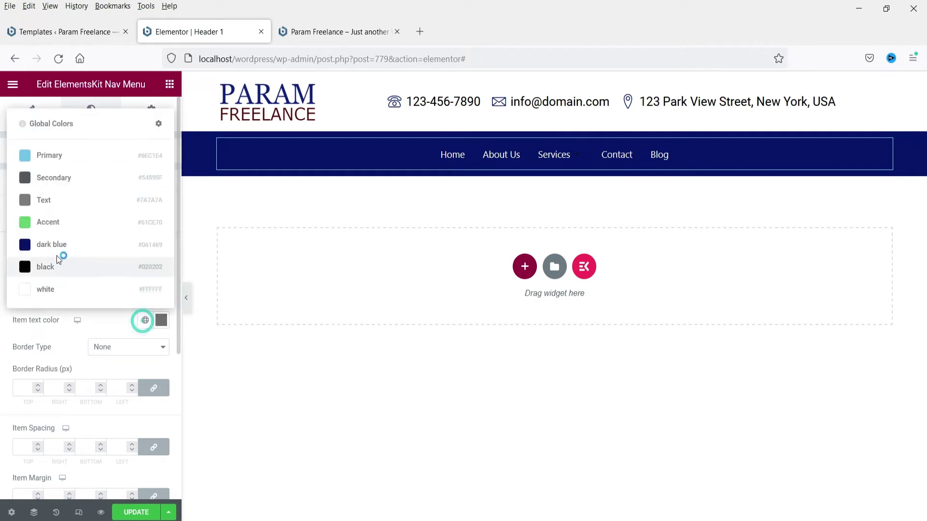
pyautogui.click(49, 223)
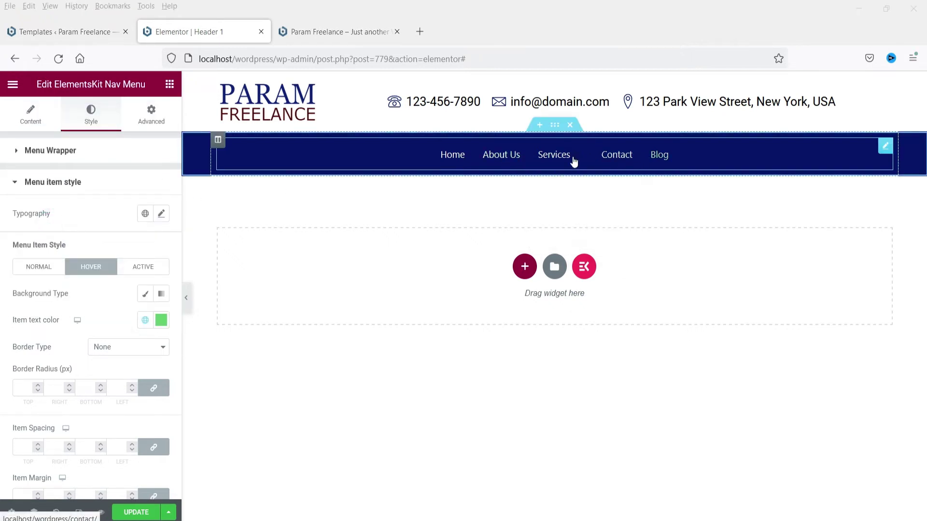
pyautogui.click(138, 225)
pyautogui.click(143, 267)
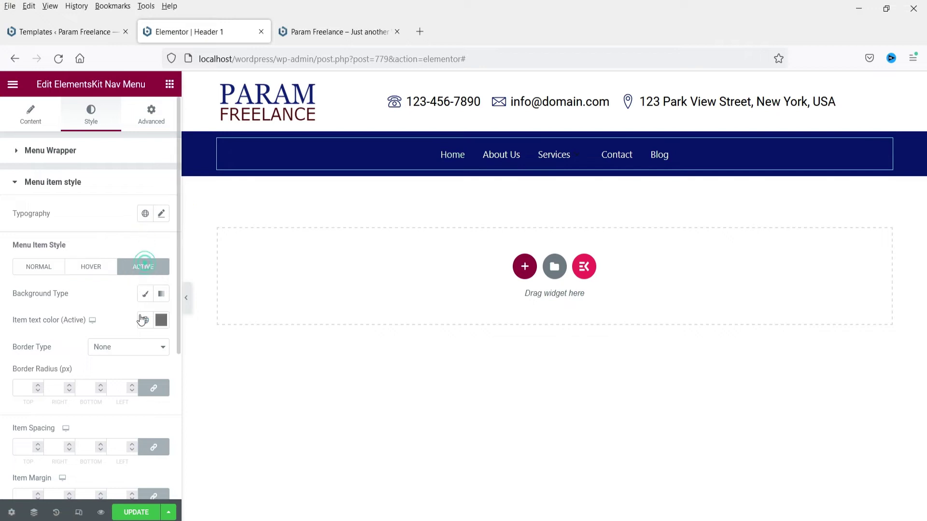
pyautogui.click(145, 320)
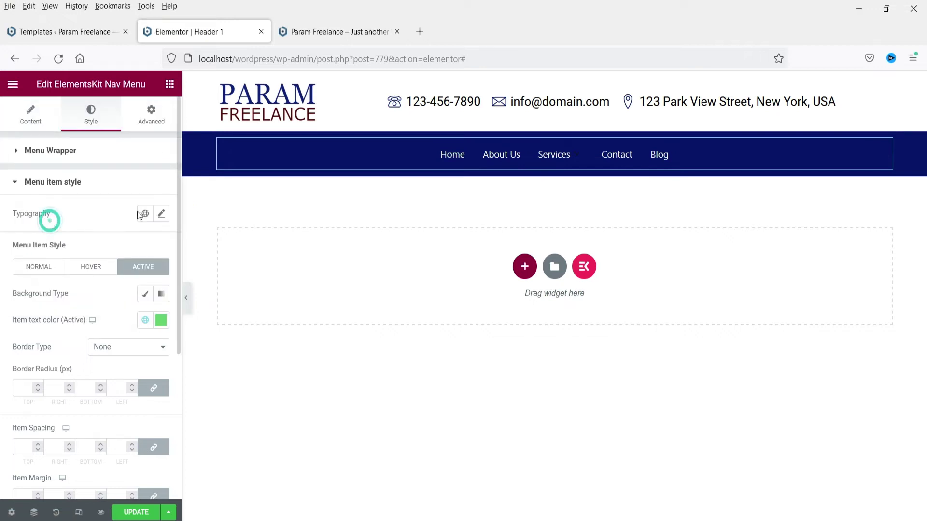
# Set the menu item typography to a 20 px size and a weight of 400.
pyautogui.click(162, 213)
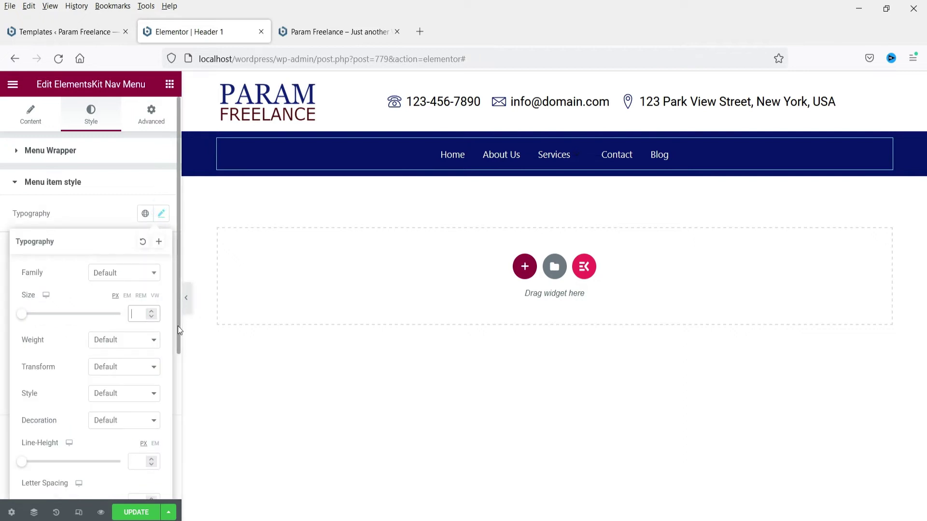
pyautogui.write('20')
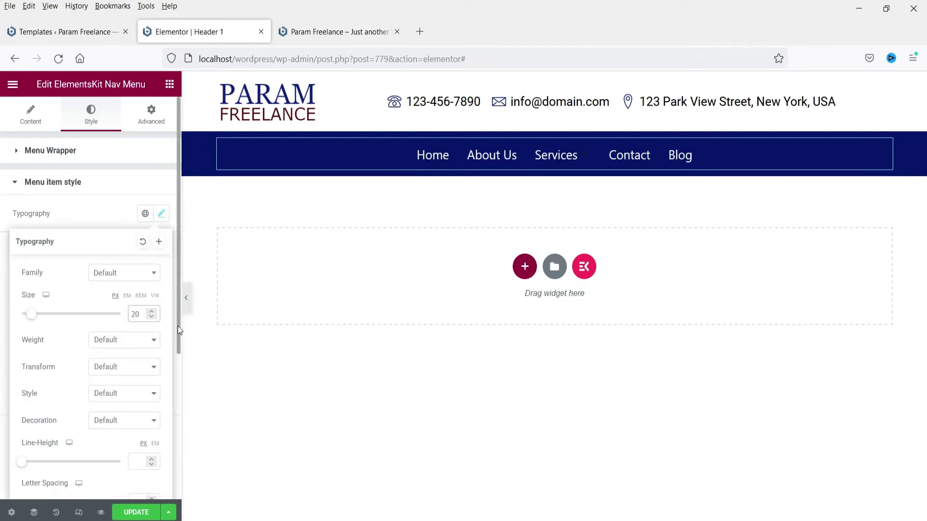
pyautogui.click(140, 341)
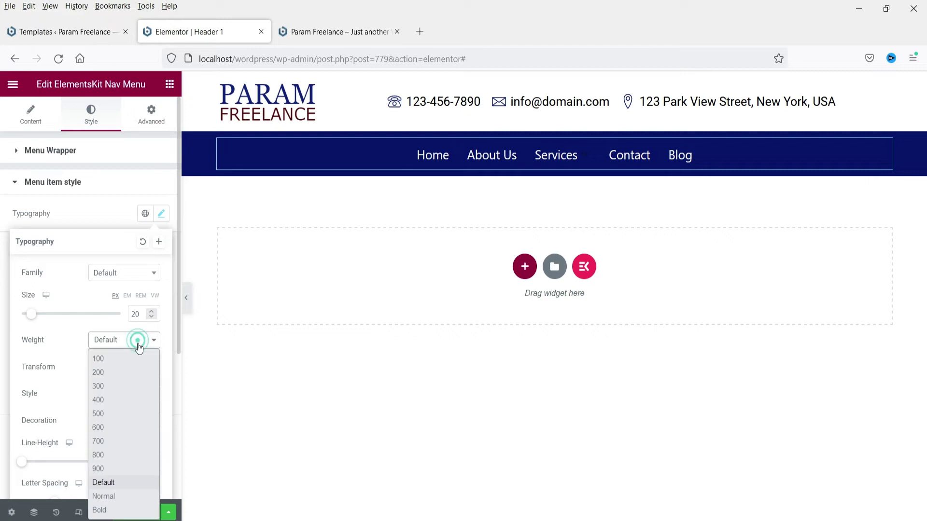
pyautogui.click(111, 400)
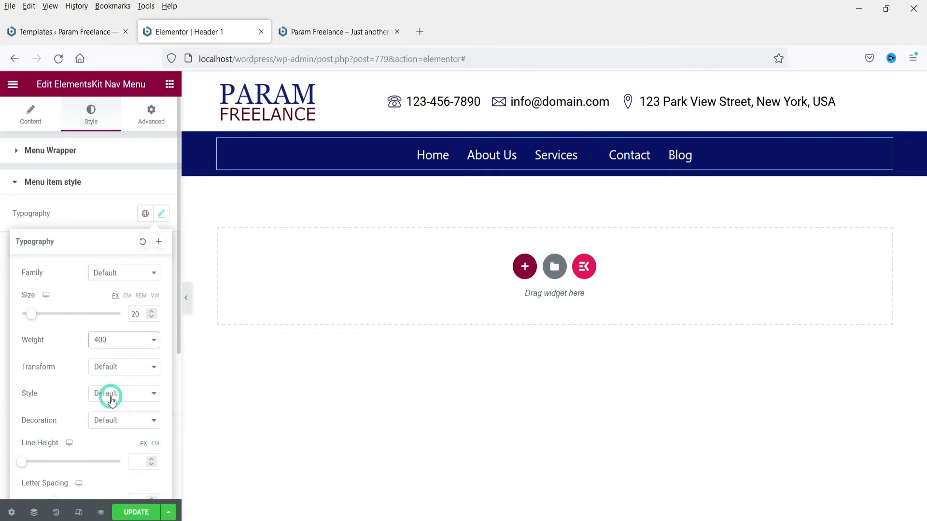
pyautogui.click(71, 218)
# Give the submenu items' normal state a Classic background in the global dark blue color.
pyautogui.scroll(-5, 115, 332)
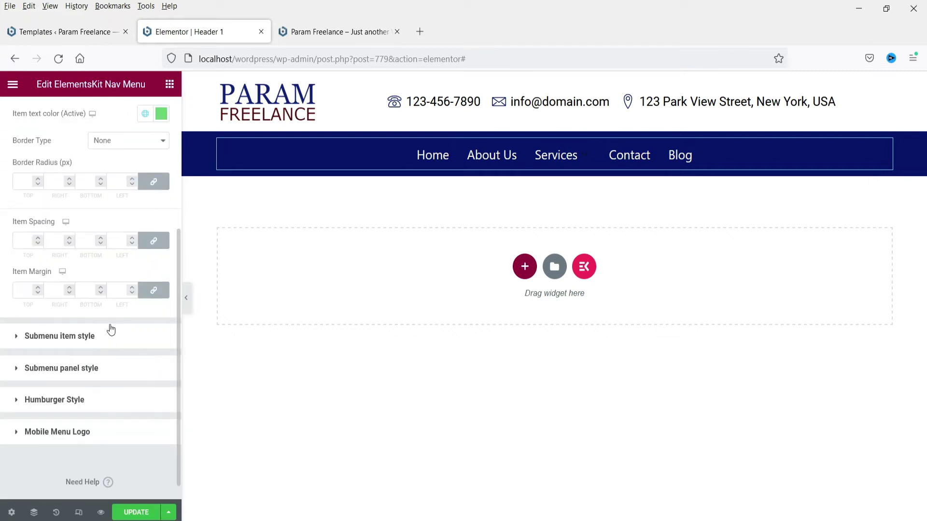
pyautogui.moveTo(555, 162)
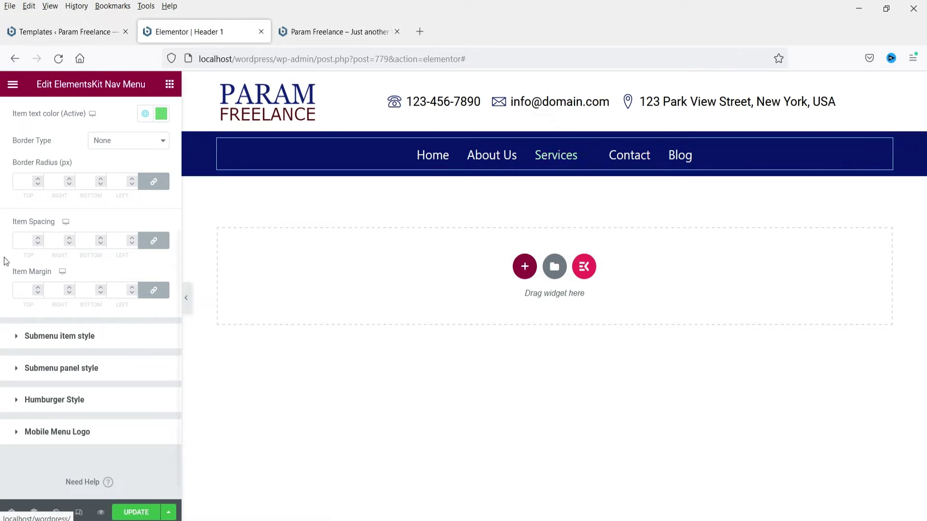
pyautogui.scroll(3, 89, 268)
pyautogui.click(66, 124)
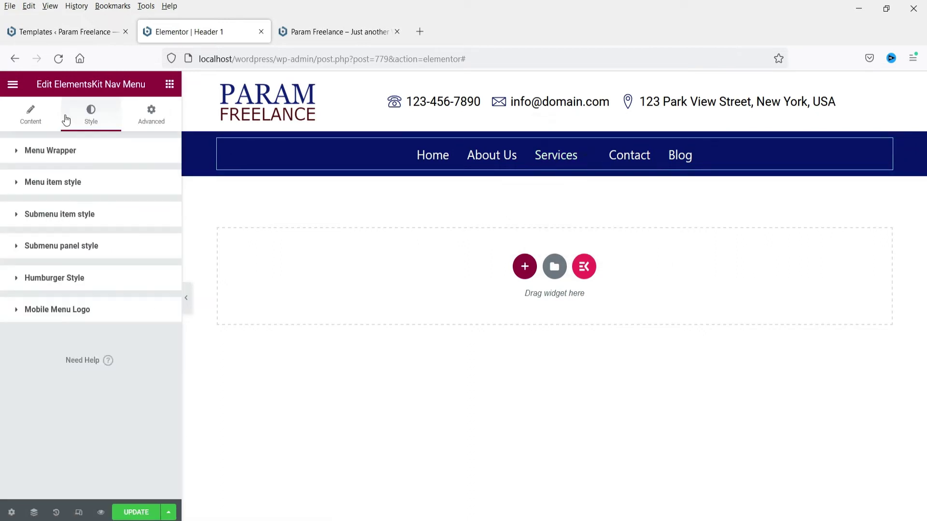
pyautogui.click(95, 217)
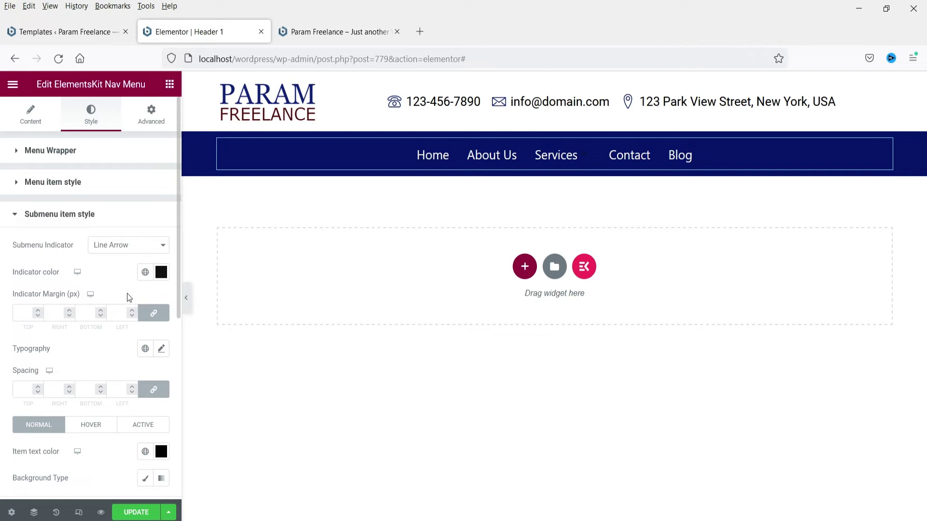
pyautogui.scroll(-3, 129, 297)
pyautogui.click(144, 342)
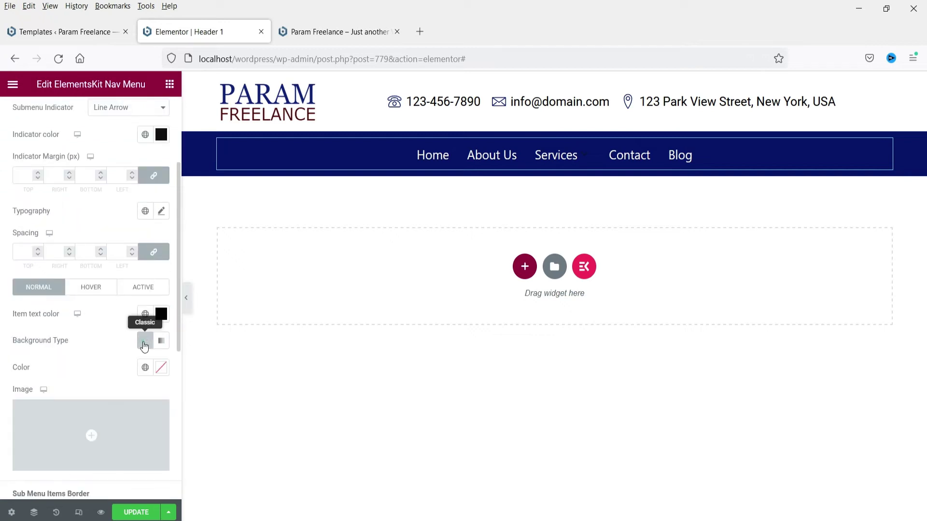
pyautogui.click(144, 367)
# Set the submenu items' normal text color to the global white color and check the Services submenu in the preview.
pyautogui.click(49, 293)
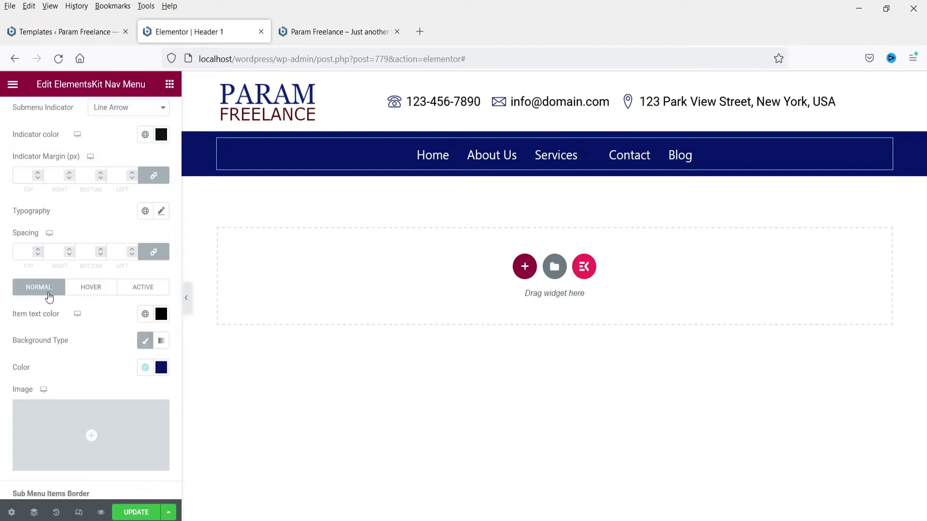
pyautogui.click(144, 314)
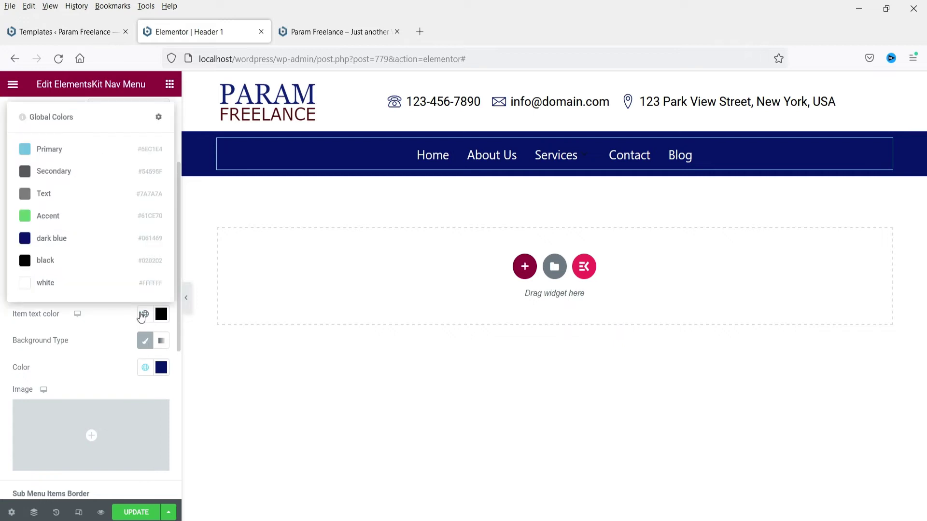
pyautogui.click(37, 285)
pyautogui.moveTo(556, 155)
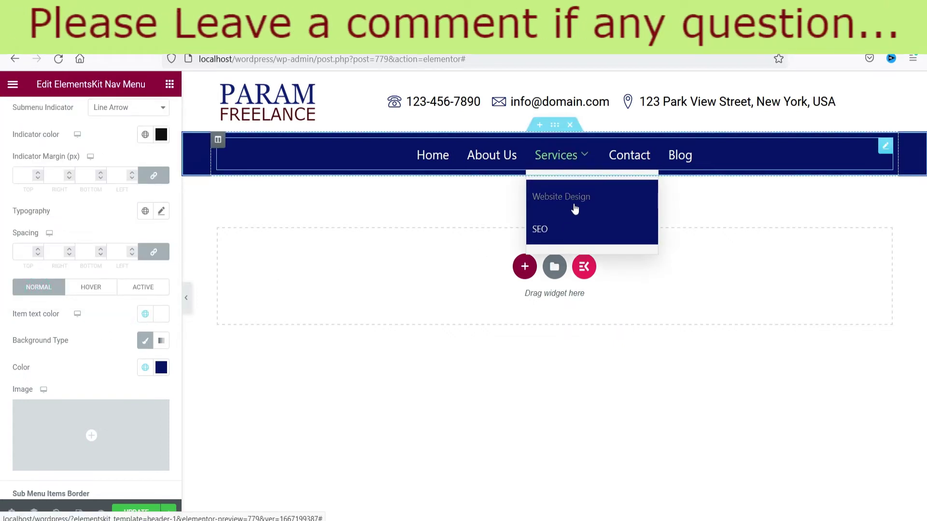
# Switch the responsive preview to mobile, then open and close the hamburger menu to check it.
pyautogui.scroll(-5, 94, 483)
pyautogui.click(79, 512)
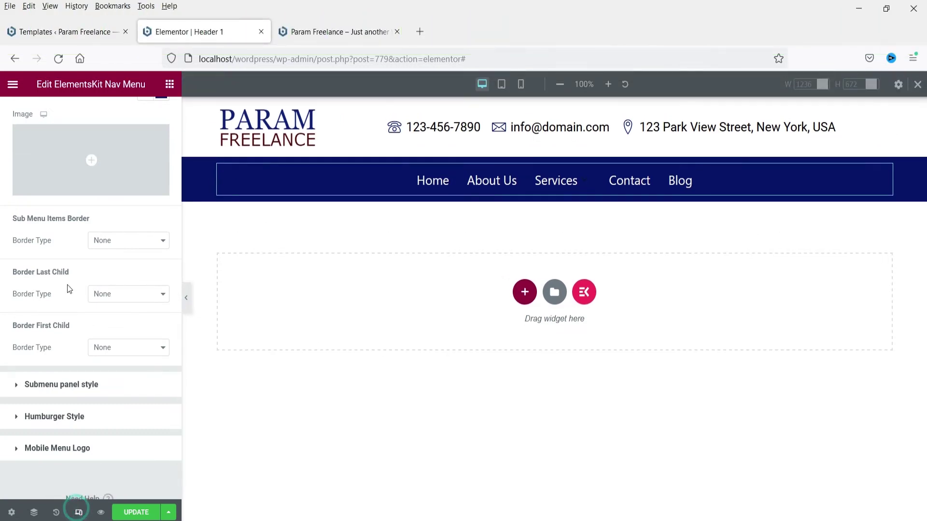
pyautogui.click(521, 84)
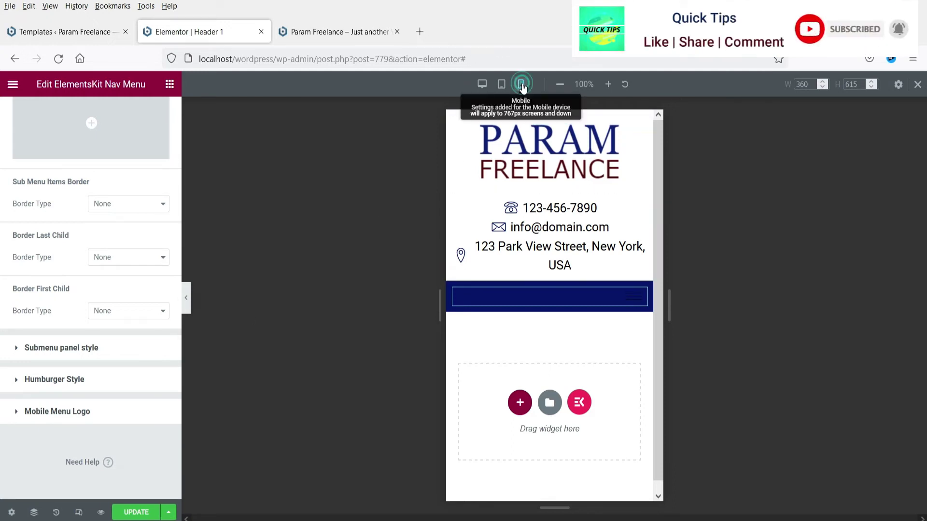
pyautogui.click(625, 304)
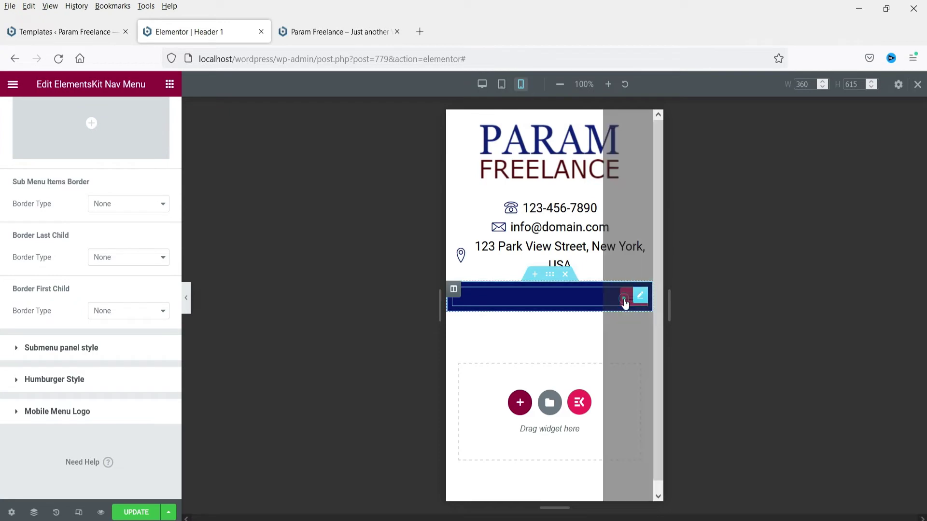
pyautogui.click(629, 140)
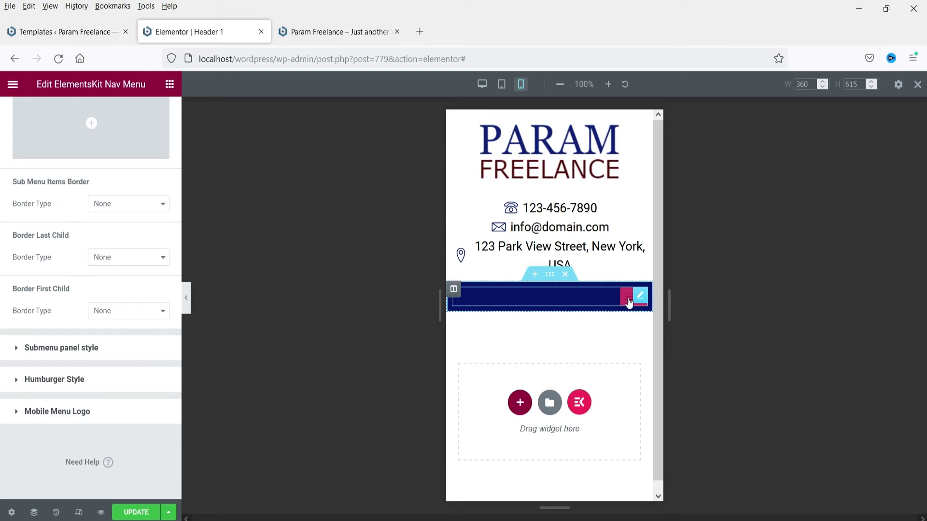
# Set the hamburger toggle's normal icon color to the global white color.
pyautogui.click(86, 380)
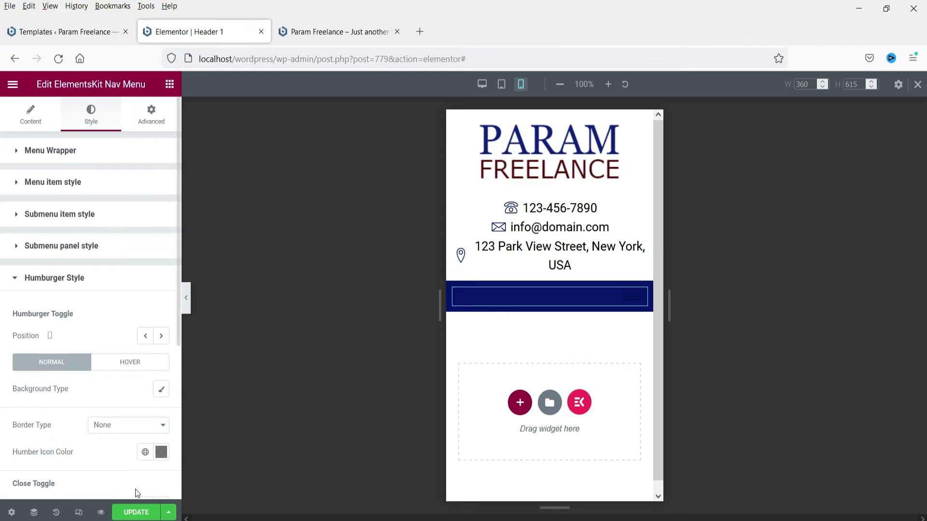
pyautogui.click(145, 453)
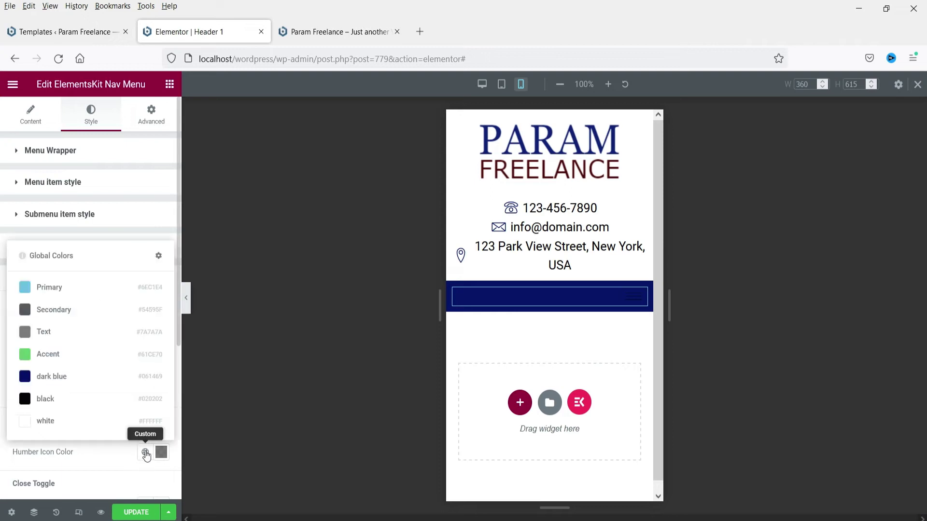
pyautogui.click(43, 420)
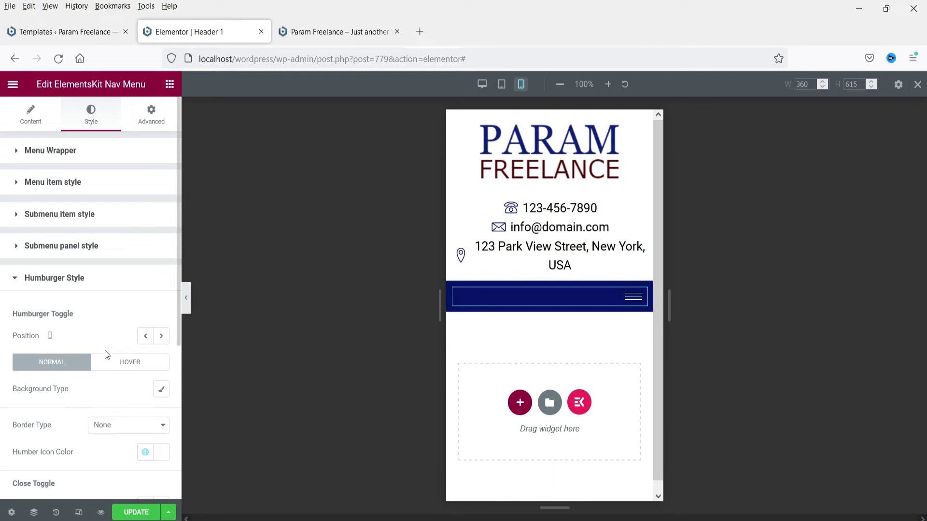
# Align the hamburger toggle to the left side of the mobile menu bar.
pyautogui.scroll(-3, 109, 354)
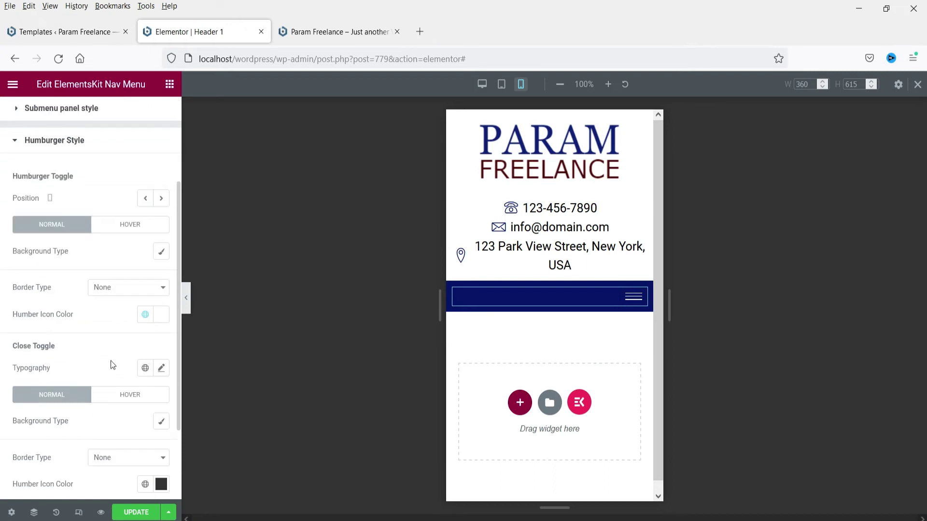
pyautogui.scroll(2, 151, 294)
pyautogui.click(162, 267)
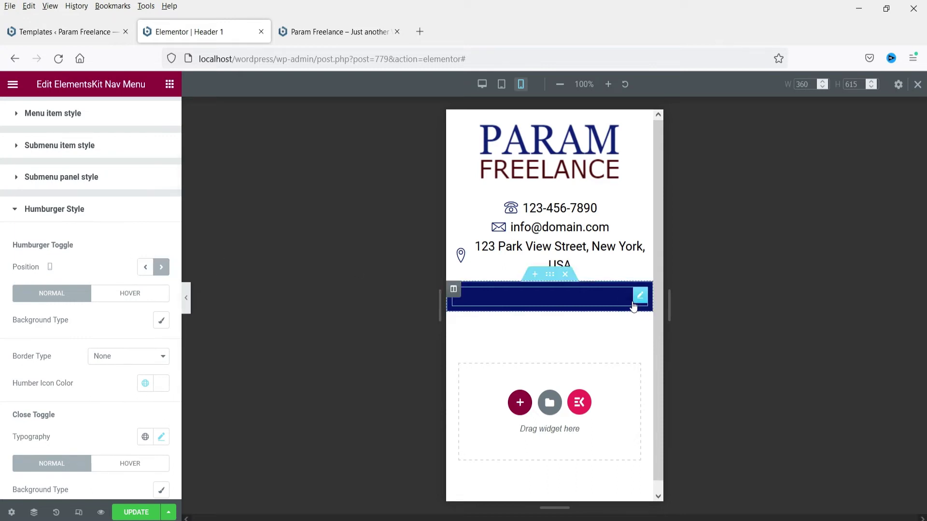
pyautogui.click(145, 267)
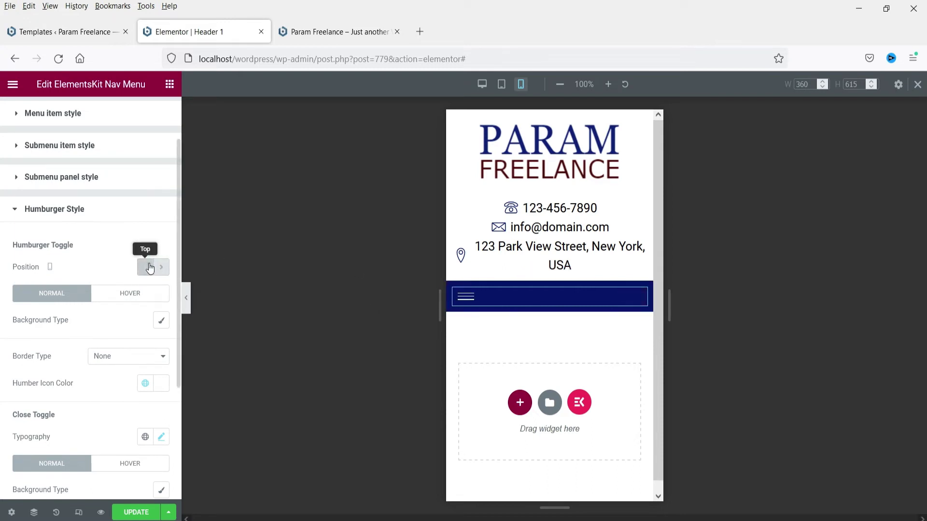
# Review the mobile menu logo and submenu panel settings, and check how the Services submenu expands in the mobile menu.
pyautogui.scroll(-4, 56, 479)
pyautogui.click(45, 417)
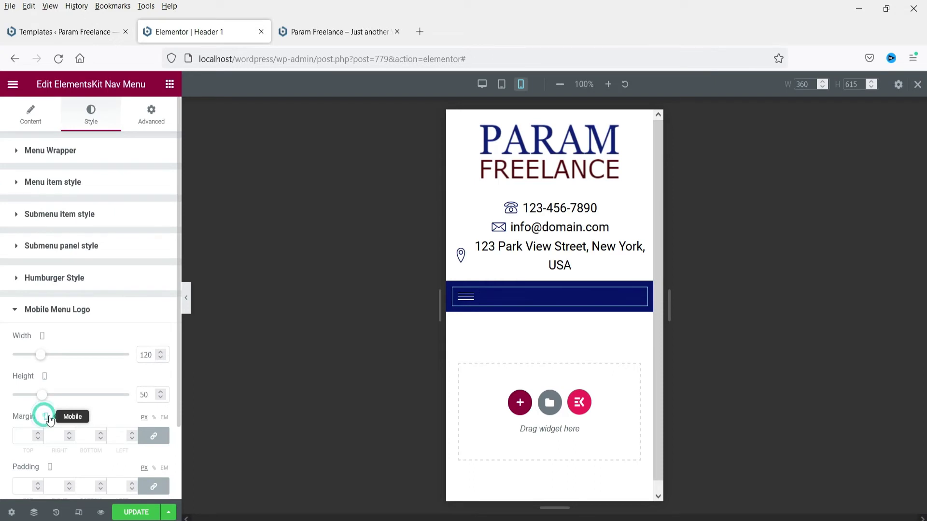
pyautogui.scroll(-3, 107, 372)
pyautogui.scroll(3, 79, 317)
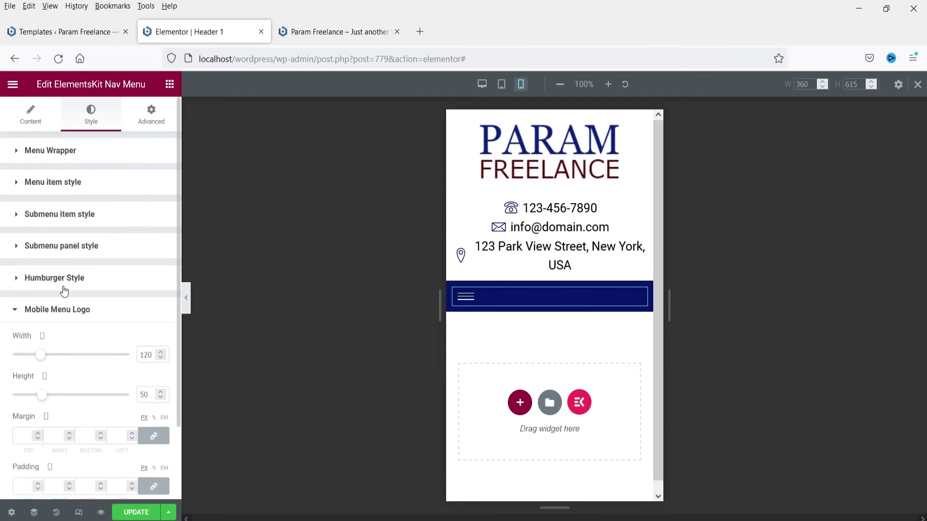
pyautogui.click(61, 246)
pyautogui.click(468, 300)
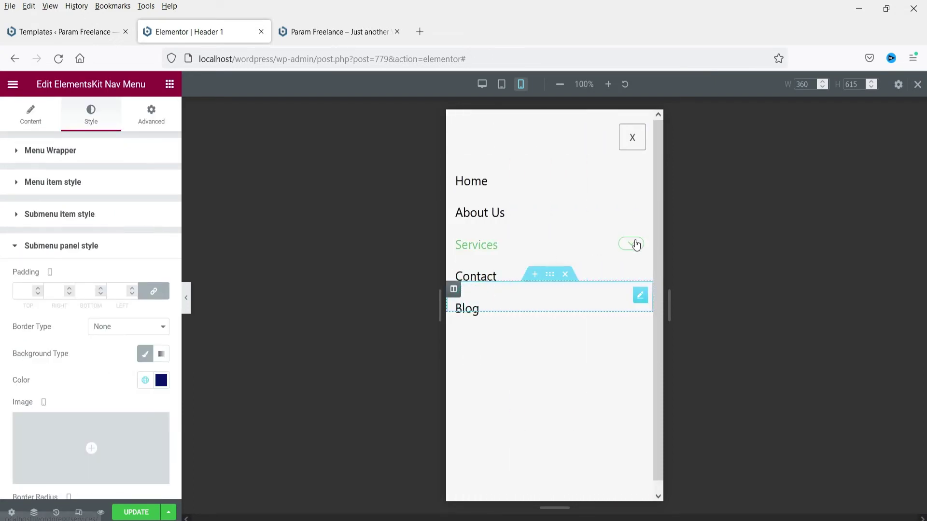
pyautogui.click(633, 243)
pyautogui.click(634, 244)
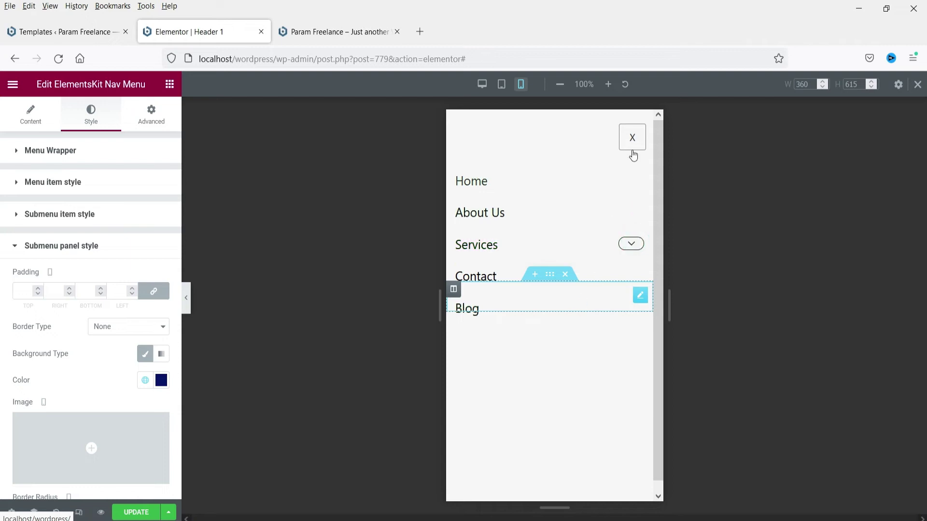
# Return the preview to desktop, update the Header 1 template, and check the header and Services submenu on the reloaded live site.
pyautogui.click(482, 84)
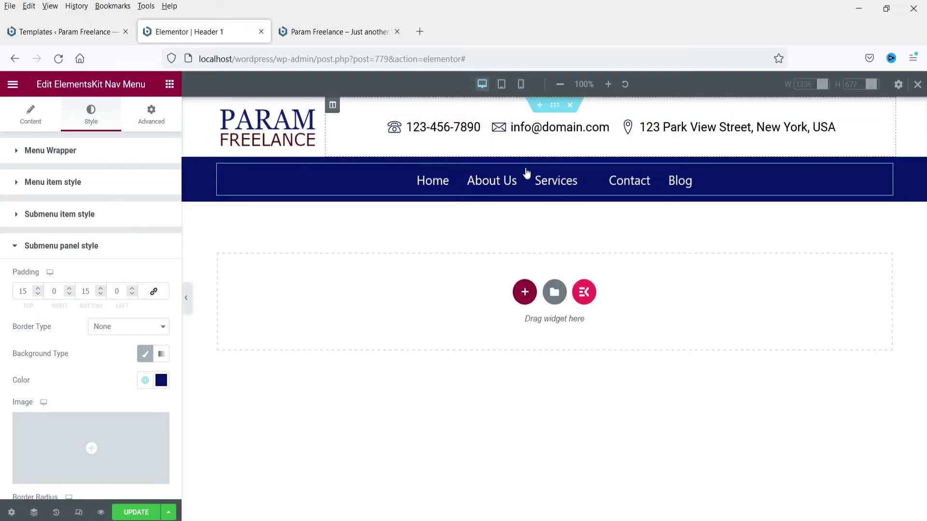
pyautogui.moveTo(560, 183)
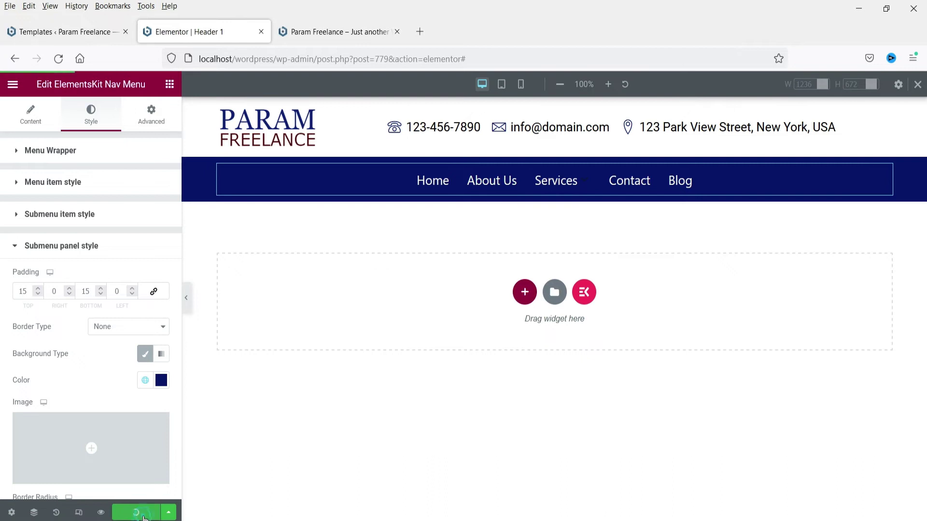
pyautogui.click(337, 32)
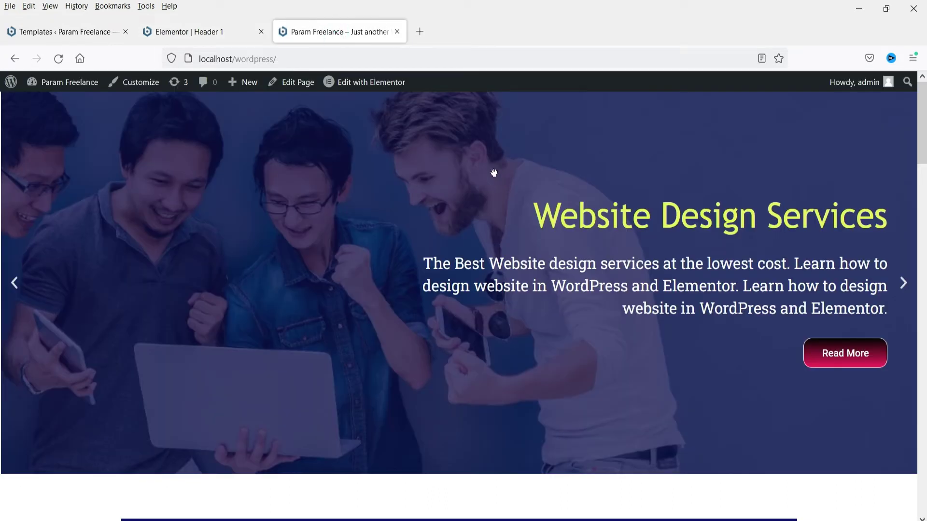
pyautogui.click(61, 60)
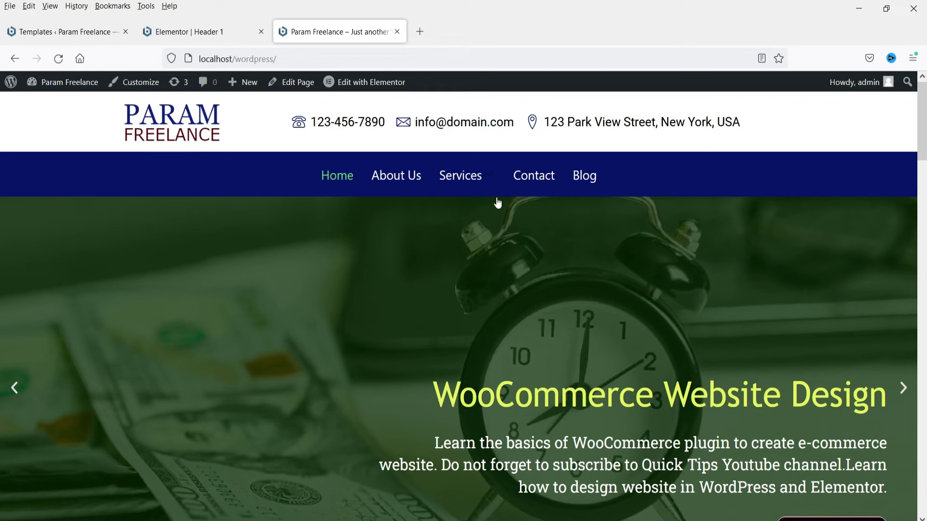
pyautogui.moveTo(491, 182)
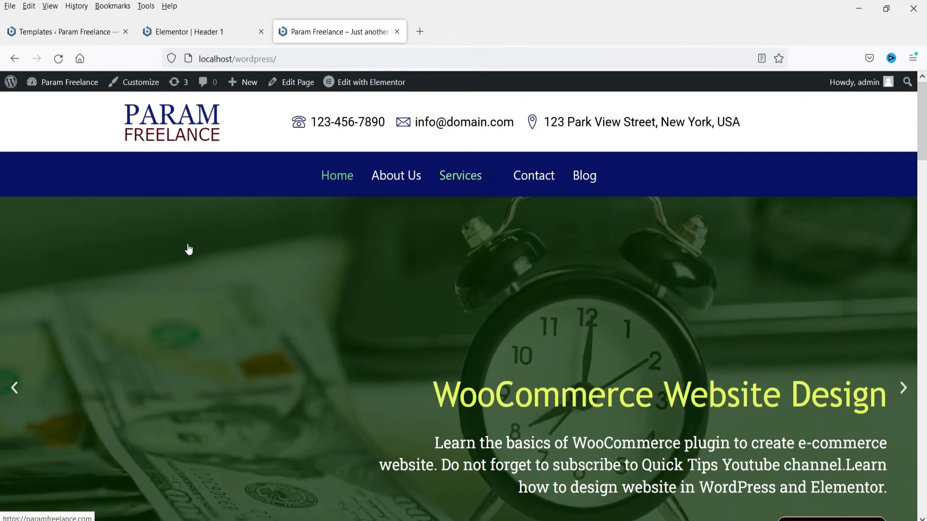
# Create an ElementsKit template titled Footer 1 with type Footer and condition Entire Site, and save it.
pyautogui.click(84, 35)
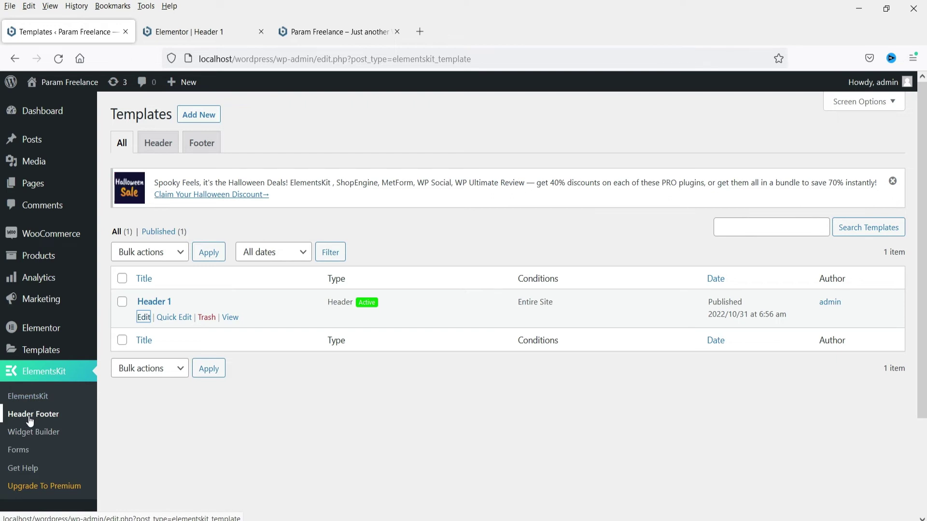
pyautogui.click(209, 117)
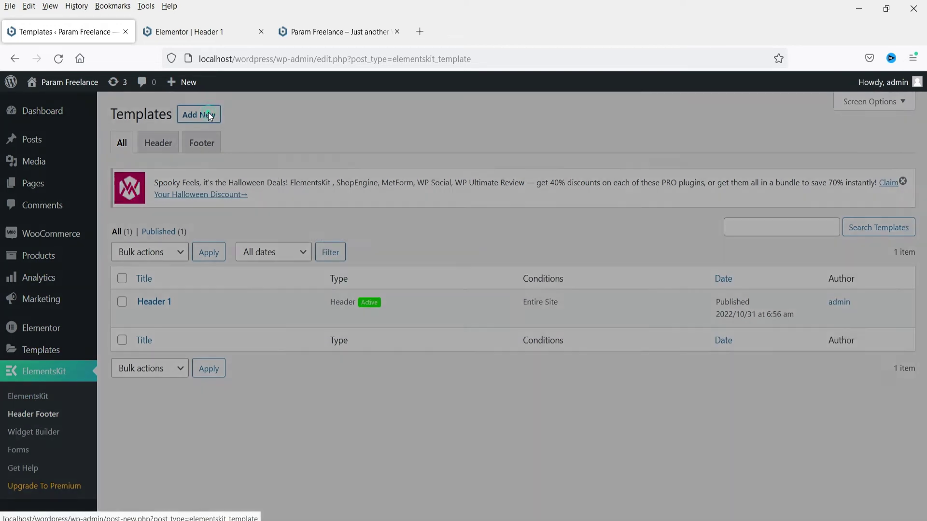
pyautogui.click(448, 202)
pyautogui.write('Footer 1')
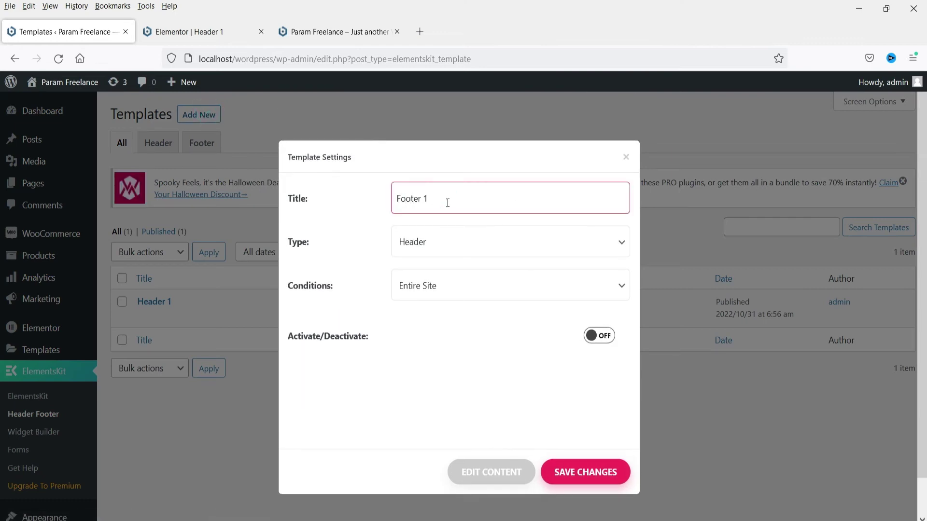
pyautogui.click(425, 243)
pyautogui.click(432, 285)
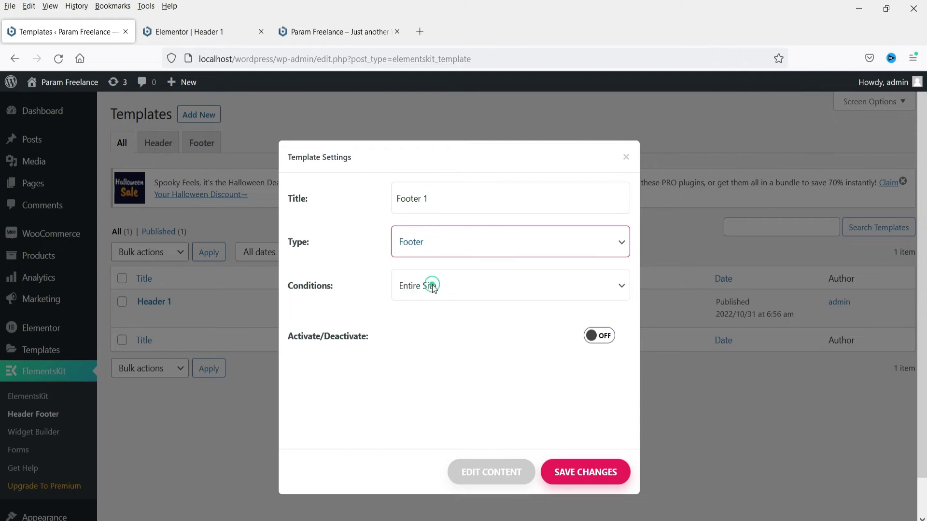
pyautogui.click(432, 287)
pyautogui.click(427, 314)
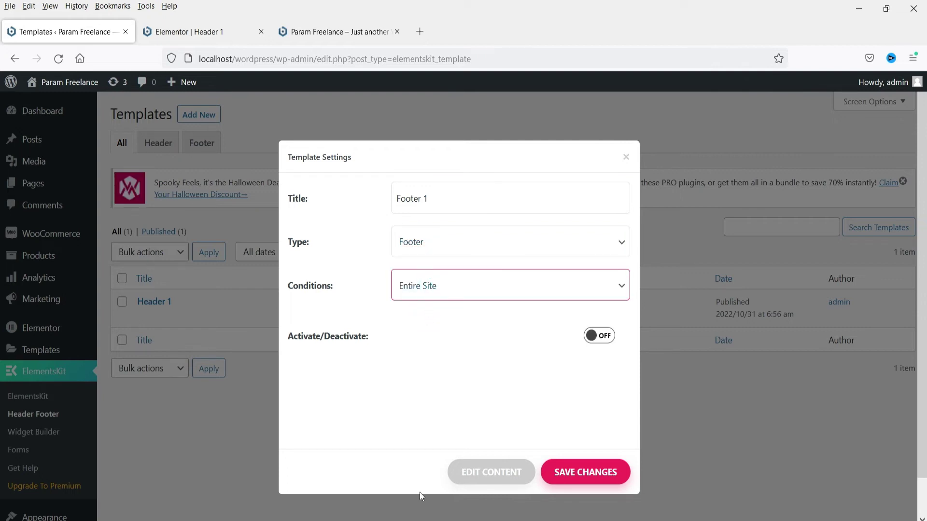
pyautogui.click(584, 478)
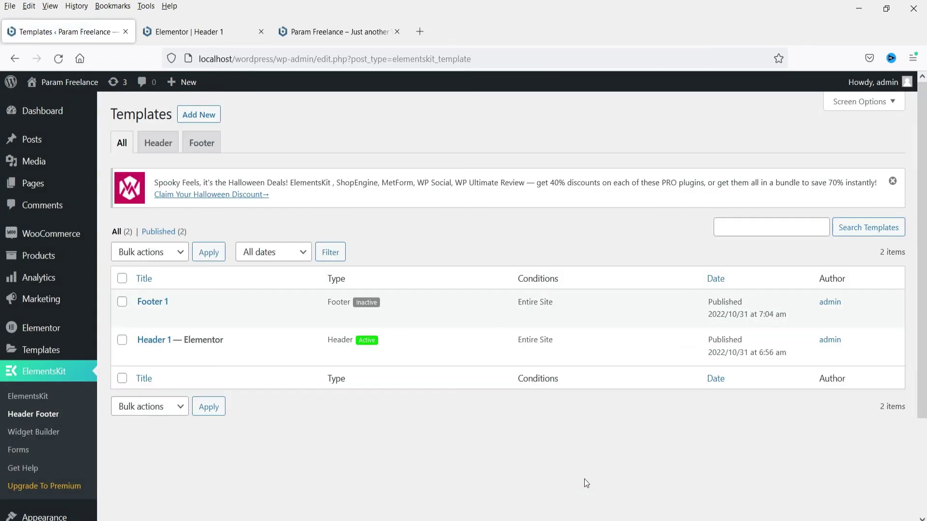
# Open the Footer 1 template for editing in a new browser tab and switch to the Header 1 editor tab.
pyautogui.rightClick(143, 317)
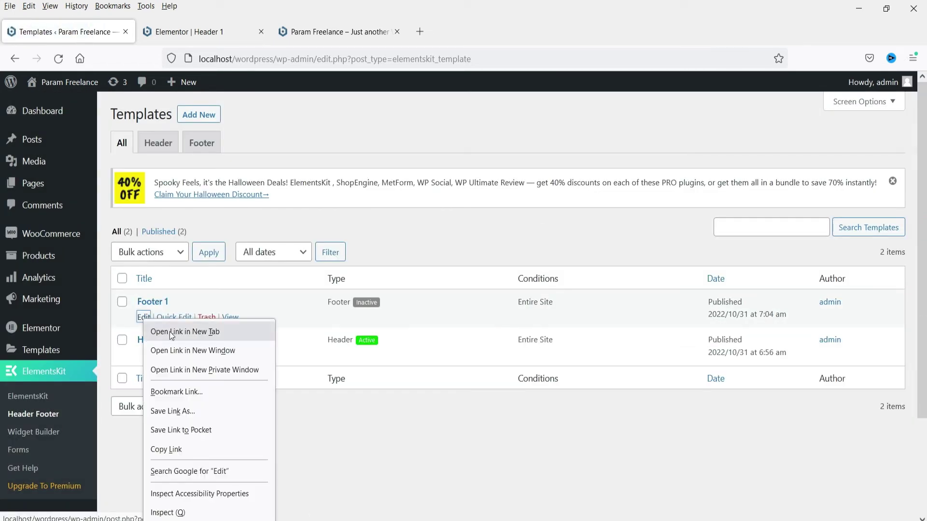
pyautogui.click(170, 332)
pyautogui.click(356, 33)
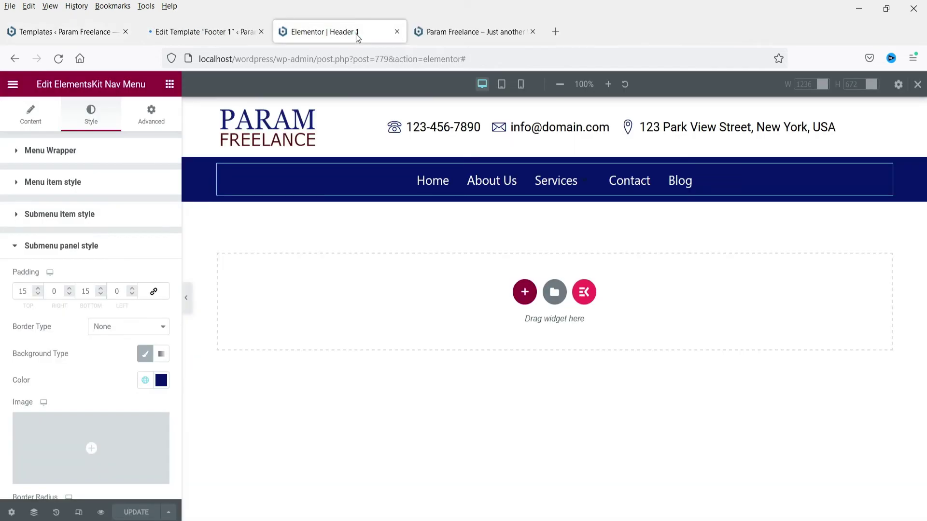
# Close the Header 1 editor tab and open the Footer 1 template in the Elementor editor.
pyautogui.click(397, 32)
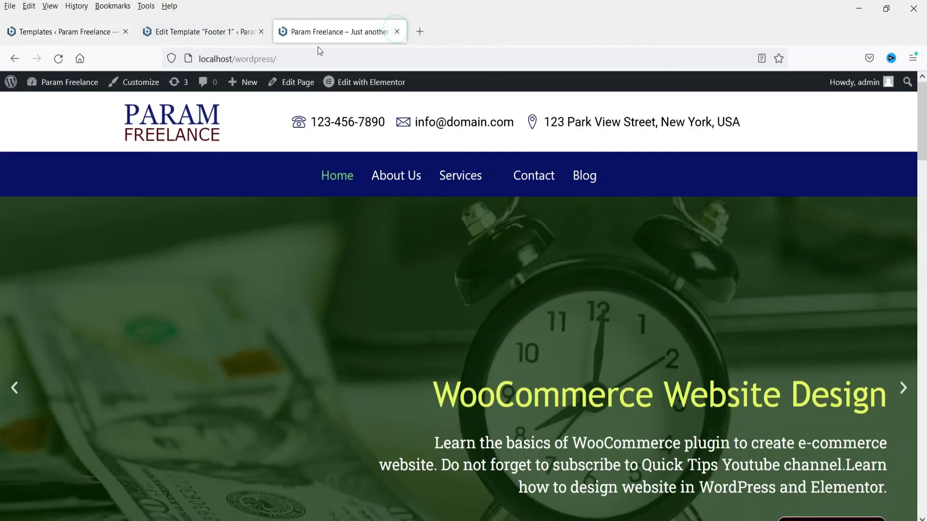
pyautogui.click(203, 32)
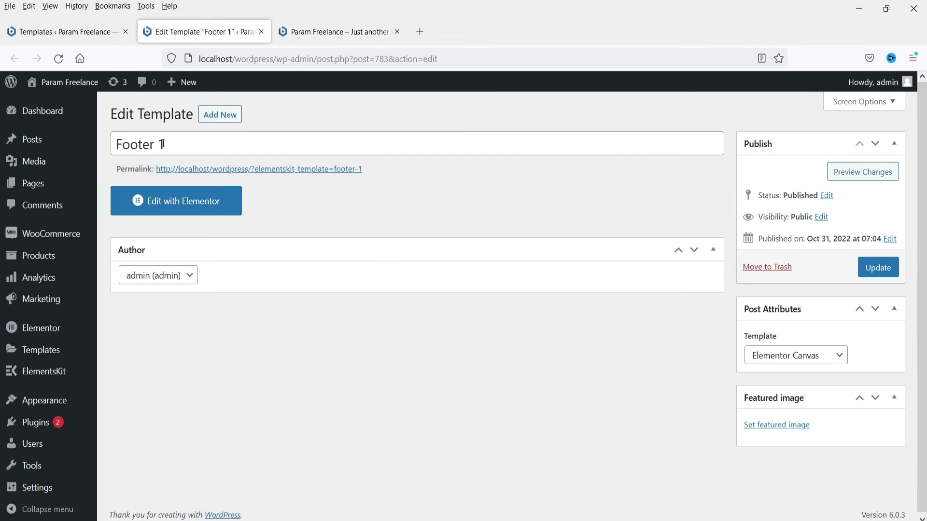
pyautogui.click(185, 208)
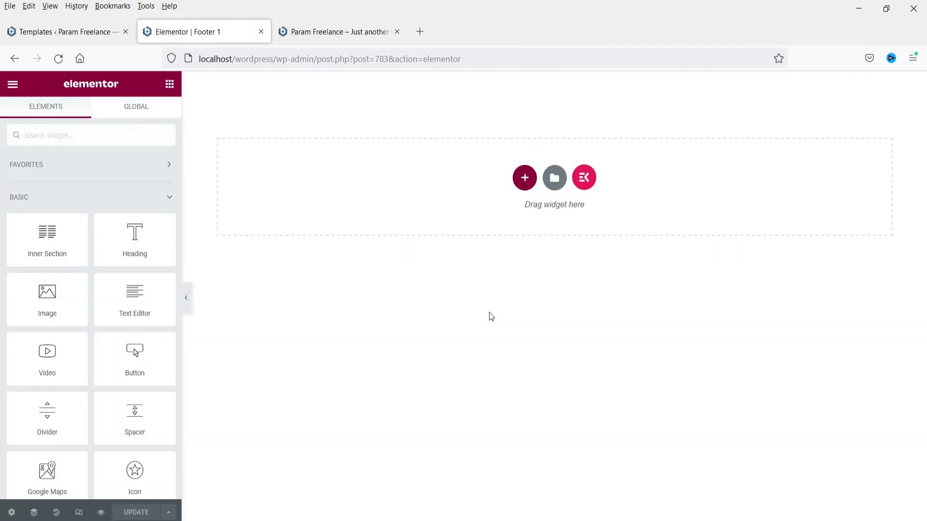
# Add a section with three equal columns and give it a classic background in the global dark blue colour.
pyautogui.click(525, 180)
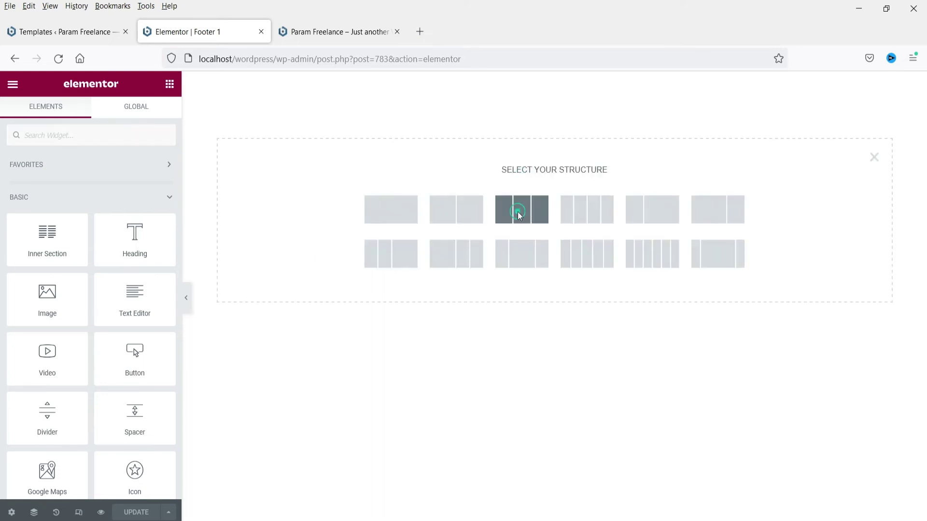
pyautogui.click(518, 212)
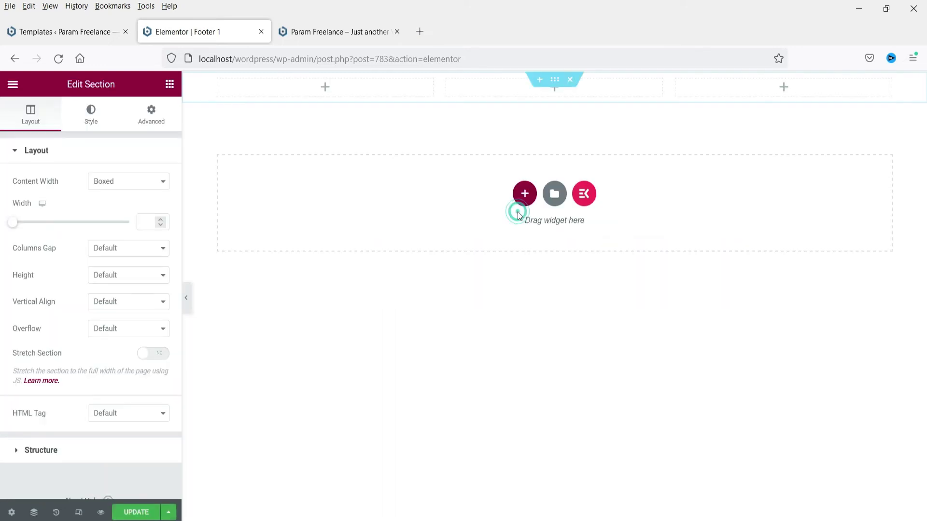
pyautogui.click(152, 120)
pyautogui.click(90, 118)
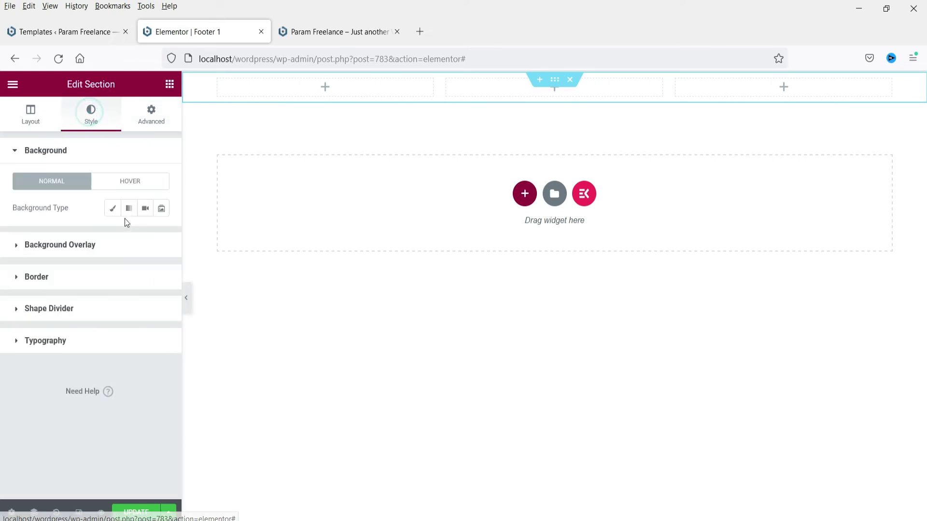
pyautogui.click(113, 209)
pyautogui.click(145, 236)
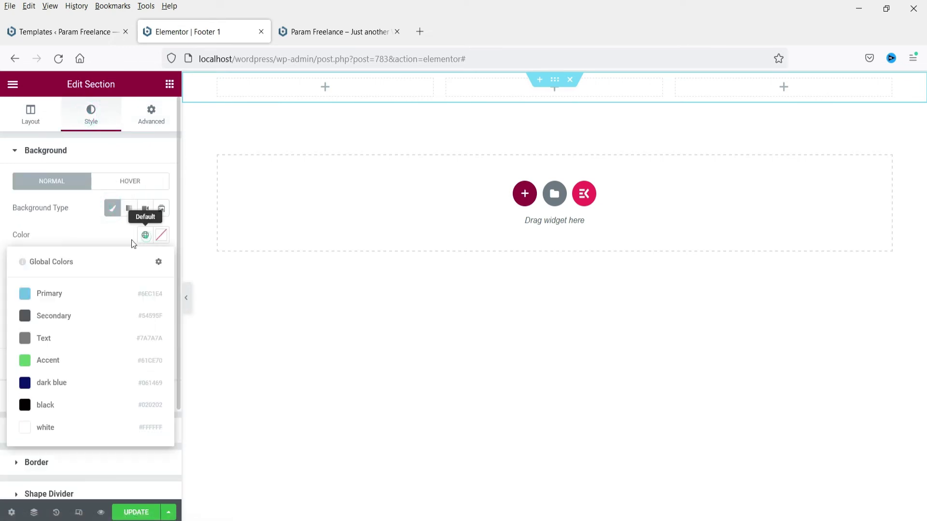
pyautogui.click(60, 381)
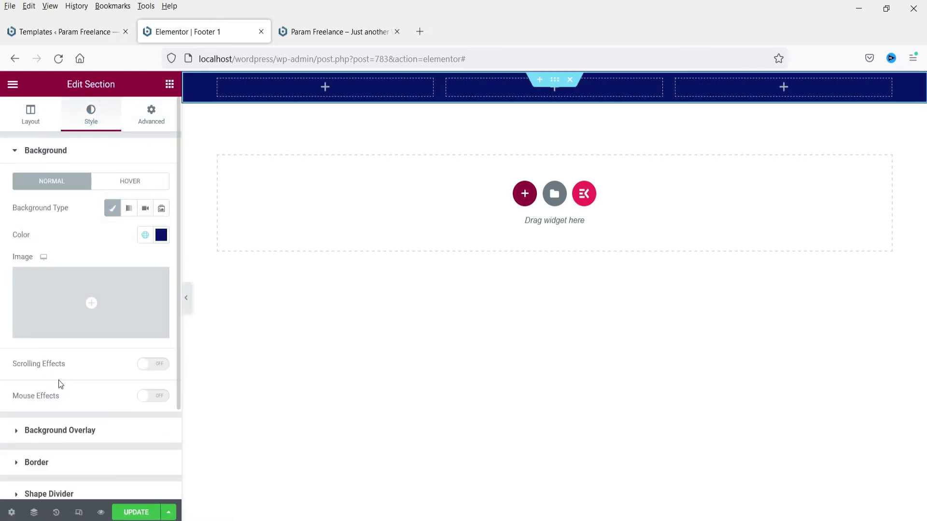
# Unlink the section's padding values and set the top and bottom padding to 40 px.
pyautogui.click(152, 123)
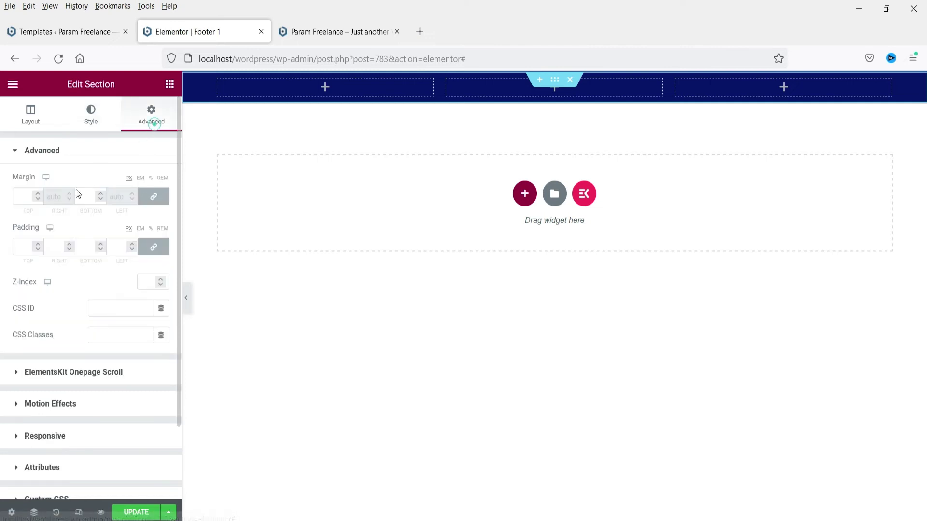
pyautogui.click(154, 248)
pyautogui.write('40')
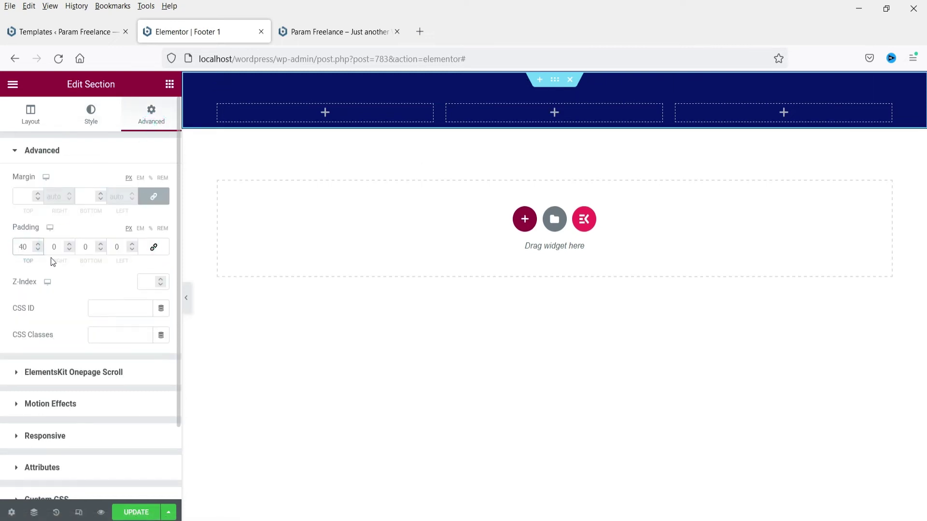
pyautogui.doubleClick(87, 247)
pyautogui.write('40')
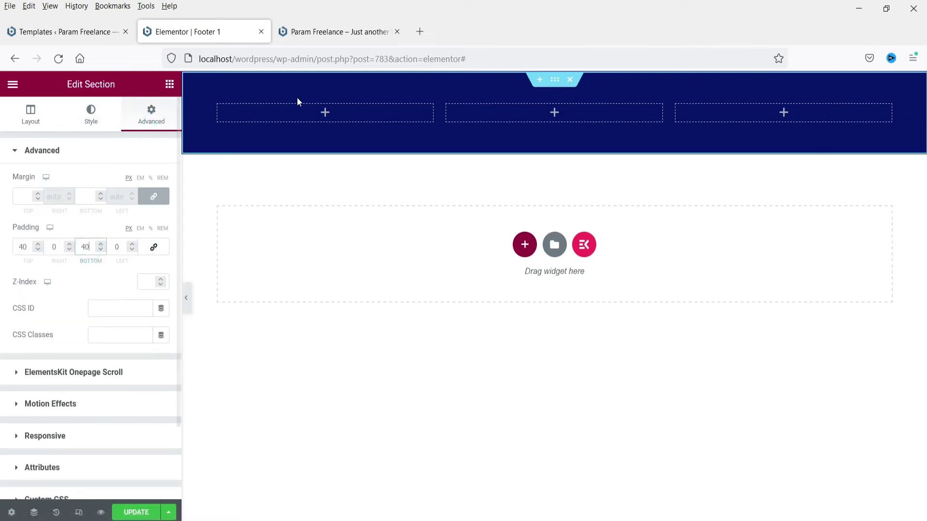
# Add an Image widget to the first column and insert the Param Freelance logo from the media library.
pyautogui.click(303, 110)
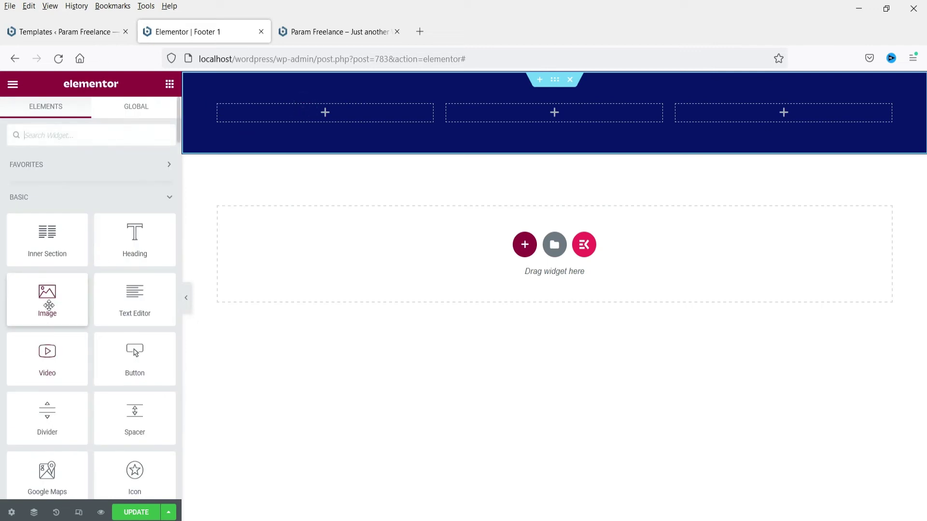
pyautogui.moveTo(48, 296); pyautogui.dragTo(271, 119)
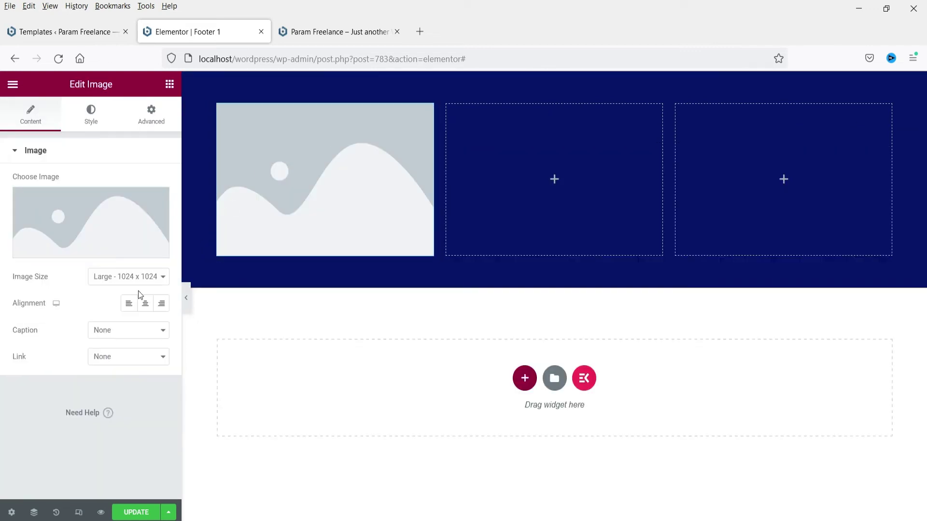
pyautogui.click(233, 196)
pyautogui.scroll(-10, 394, 301)
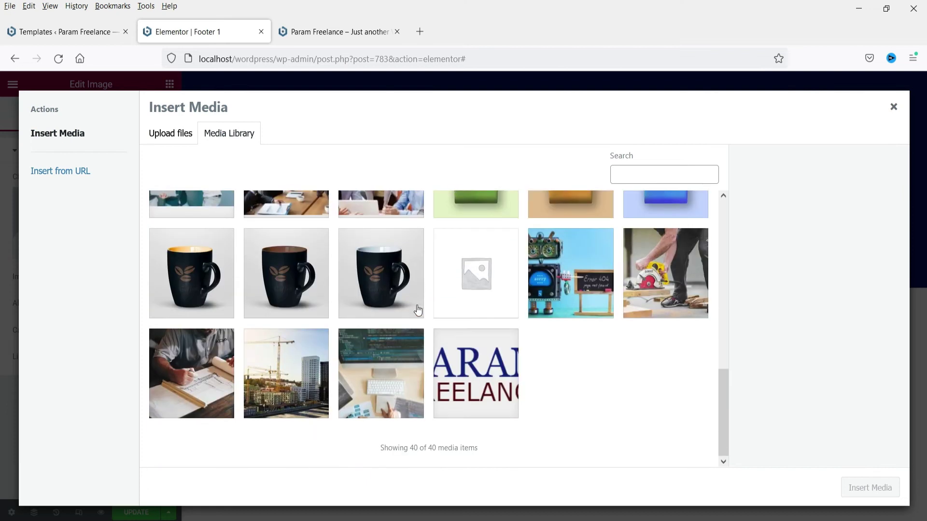
pyautogui.click(479, 372)
pyautogui.click(851, 489)
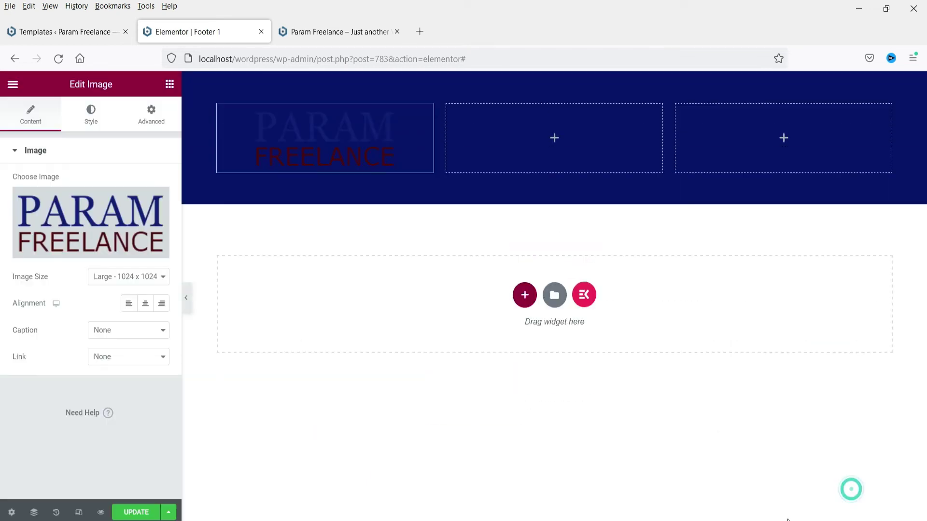
# Add a Text Editor widget below the logo and set its text colour to the global white.
pyautogui.click(169, 86)
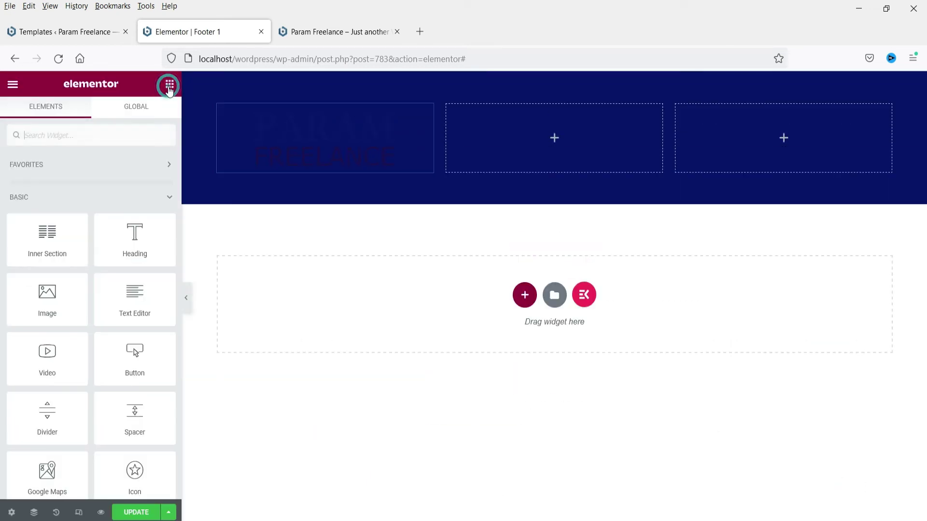
pyautogui.moveTo(149, 306); pyautogui.dragTo(291, 165)
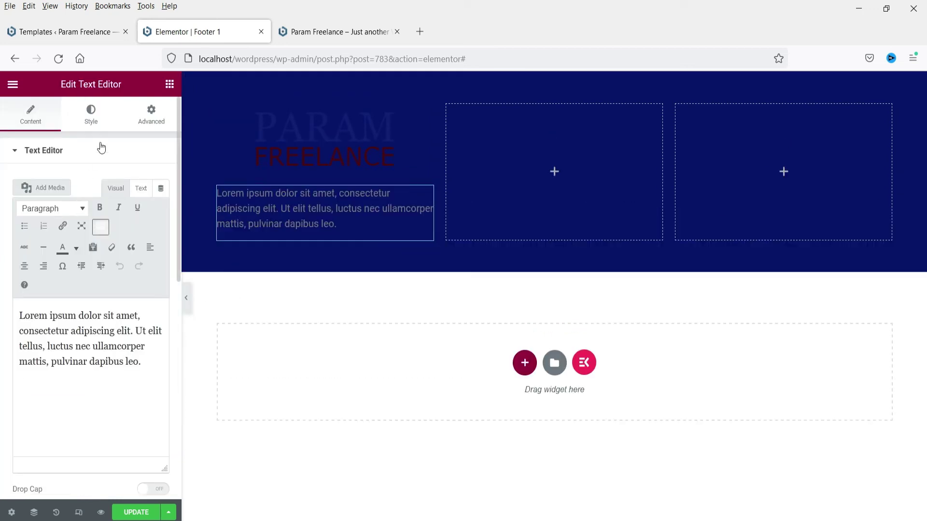
pyautogui.click(91, 119)
pyautogui.click(146, 214)
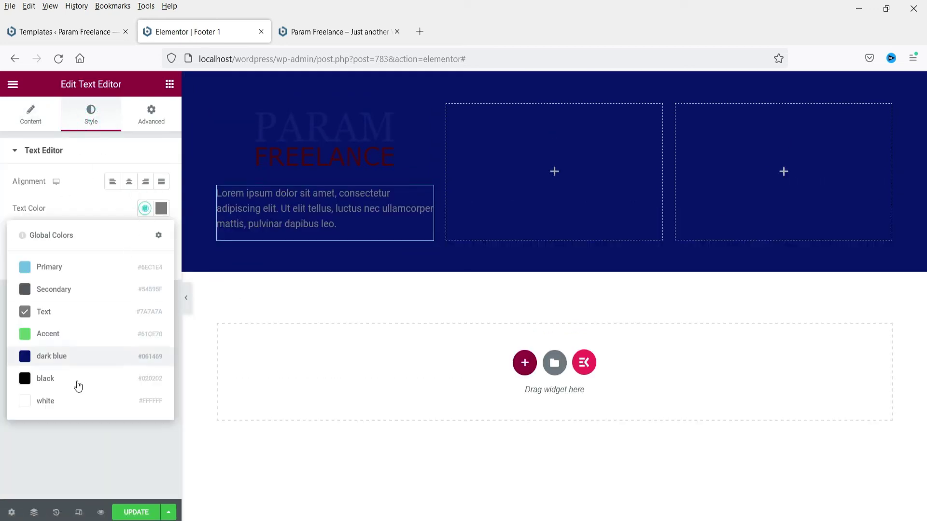
pyautogui.click(63, 400)
pyautogui.click(318, 149)
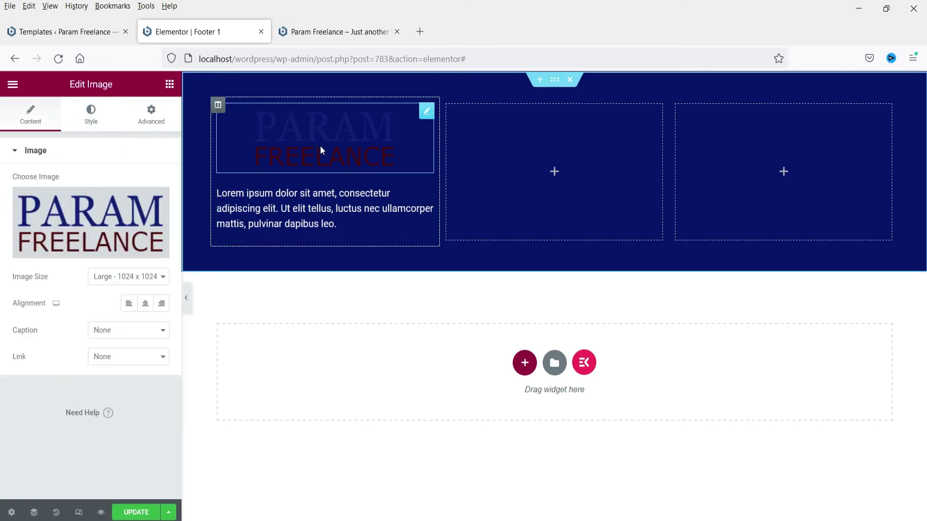
# Add a Nav Menu widget to the middle column and set its layout to Vertical.
pyautogui.click(554, 173)
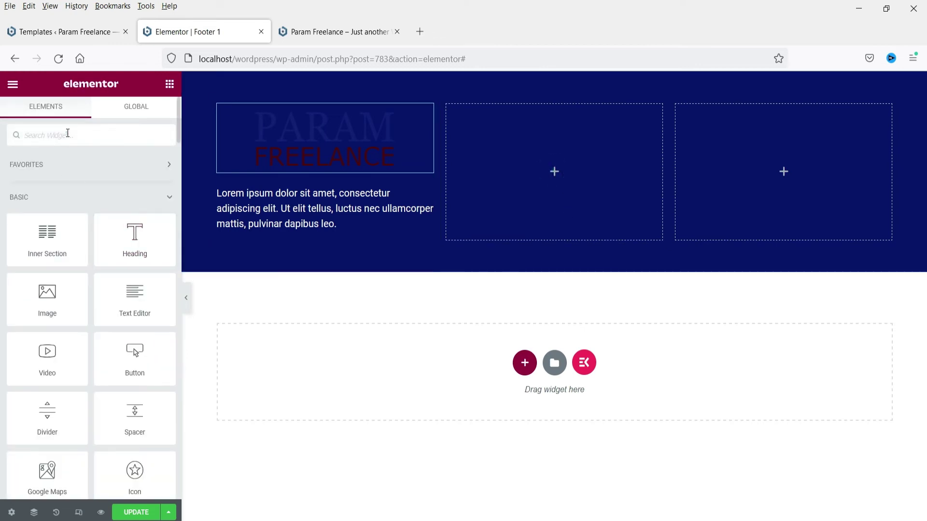
pyautogui.write('na')
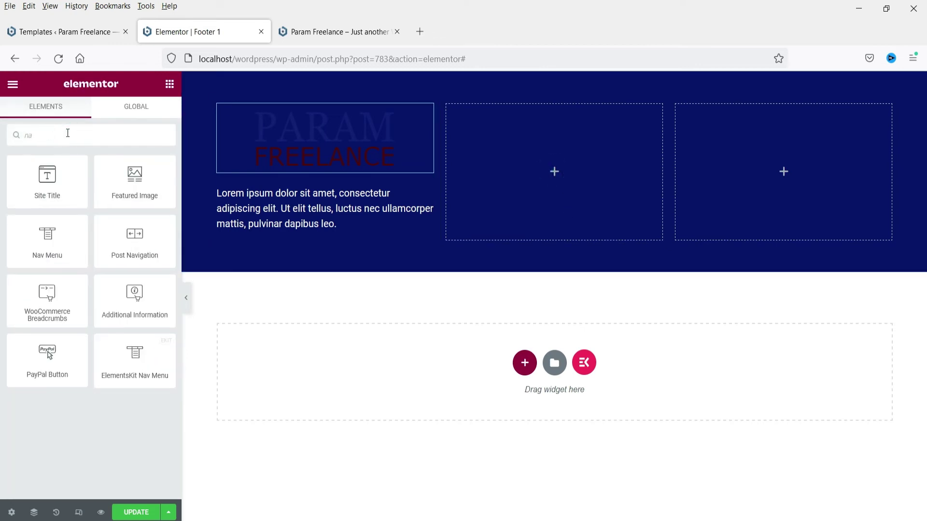
pyautogui.moveTo(83, 228); pyautogui.dragTo(527, 175)
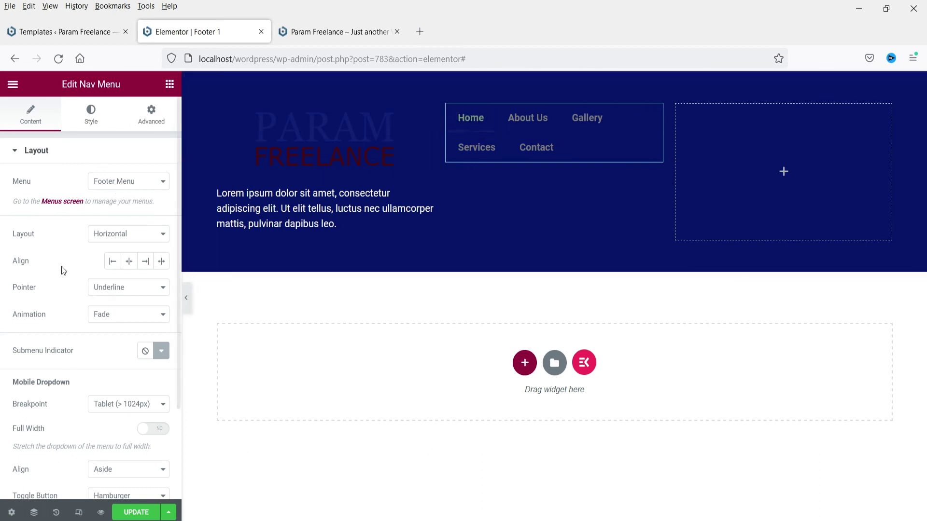
pyautogui.click(102, 240)
pyautogui.click(107, 268)
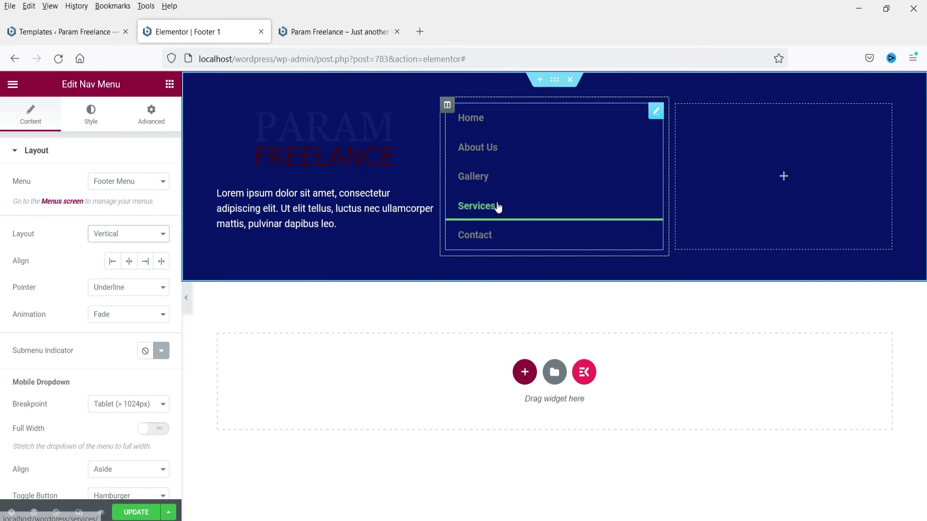
# Add a Heading widget above the navigation menu with the title Quick Links.
pyautogui.click(170, 85)
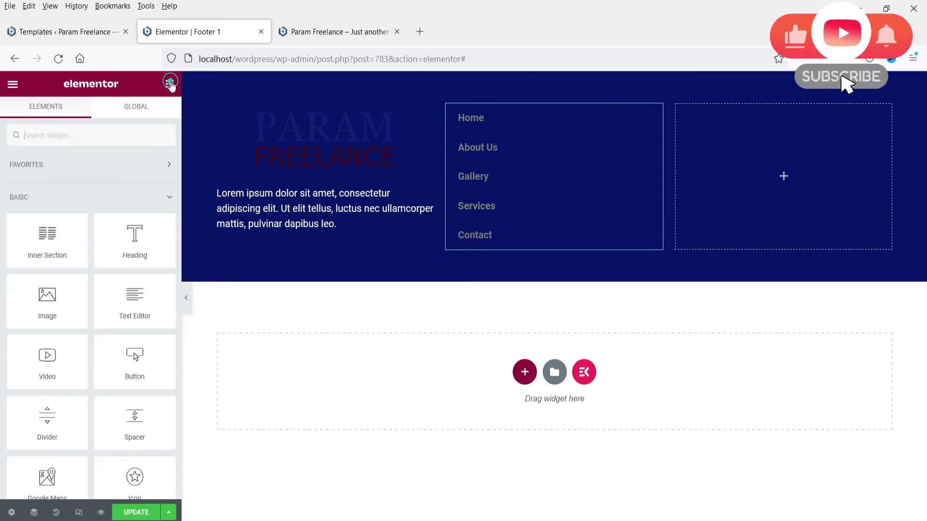
pyautogui.moveTo(129, 250); pyautogui.dragTo(483, 121)
pyautogui.tripleClick(113, 193)
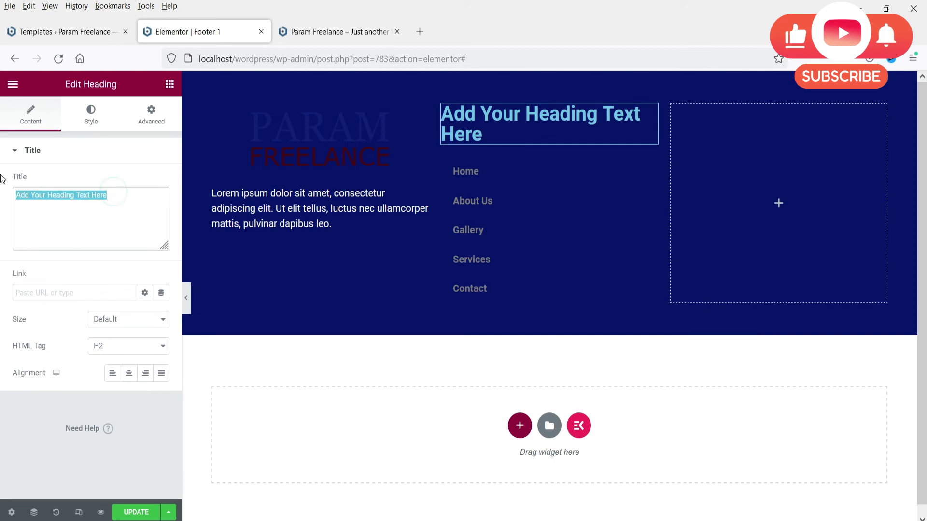
pyautogui.write('Quick Links')
# Style the Quick Links heading with the global white text colour, font weight 400 and size 20 px.
pyautogui.click(92, 114)
pyautogui.click(37, 377)
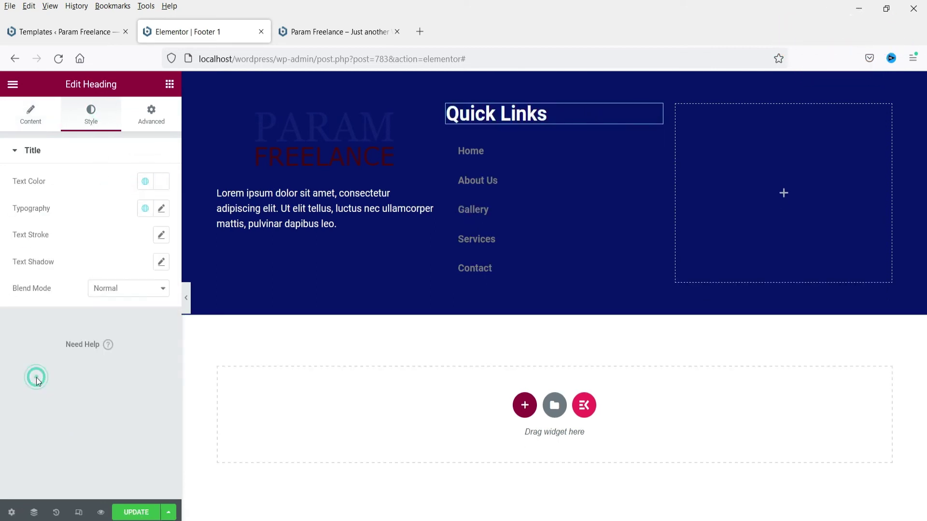
pyautogui.click(161, 209)
pyautogui.click(120, 333)
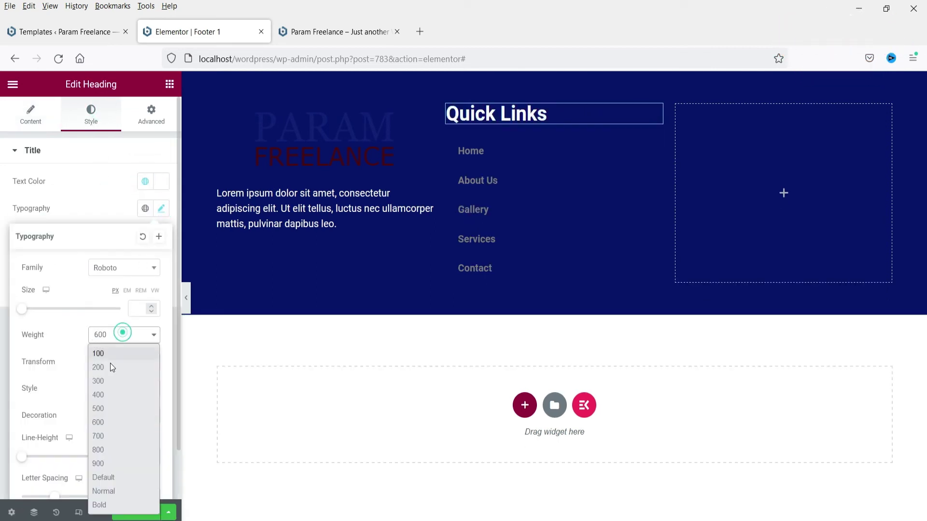
pyautogui.click(110, 398)
pyautogui.click(140, 309)
pyautogui.write('20')
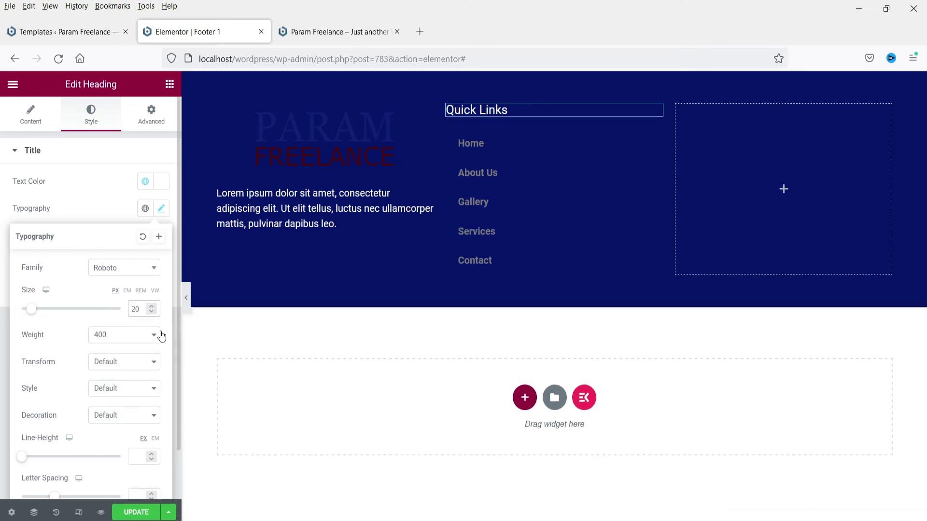
# Set the footer navigation menu's normal text colour to the global white.
pyautogui.click(483, 232)
pyautogui.click(91, 114)
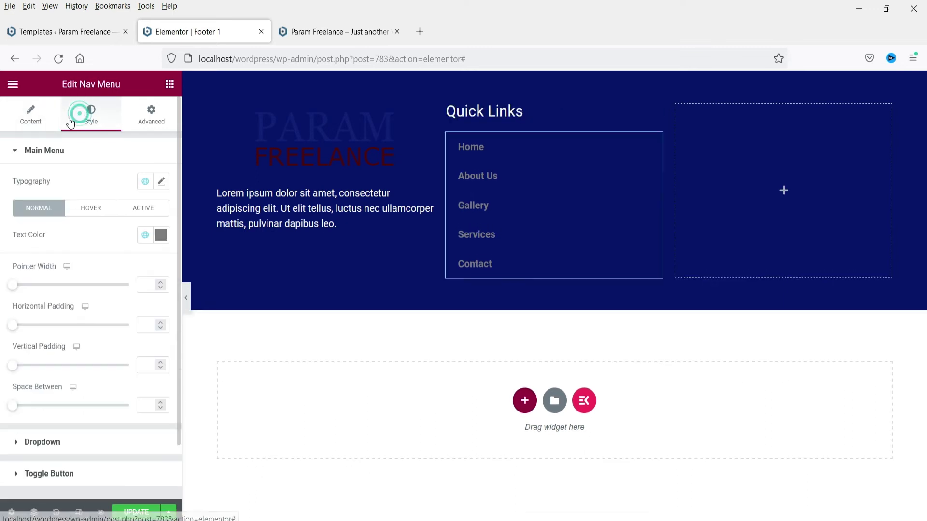
pyautogui.click(145, 235)
pyautogui.click(46, 428)
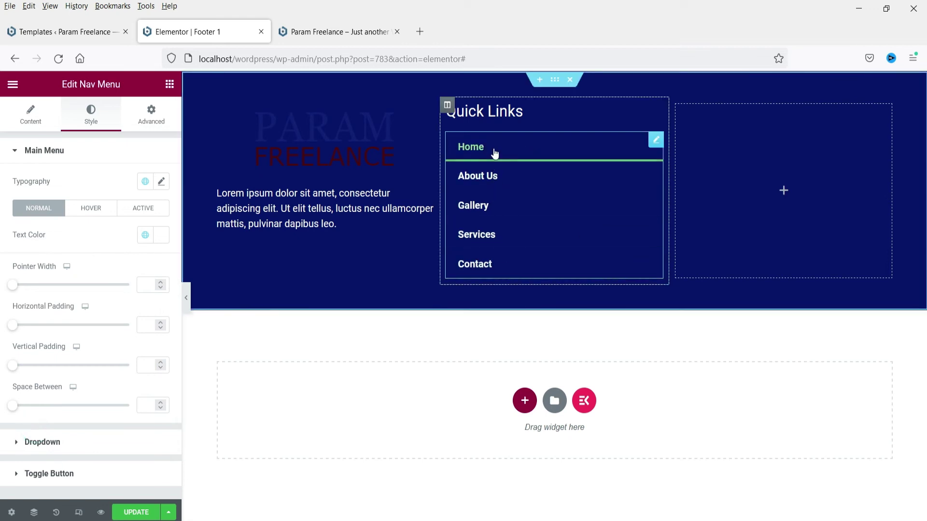
# Align the logo image in the first column to the left.
pyautogui.click(325, 138)
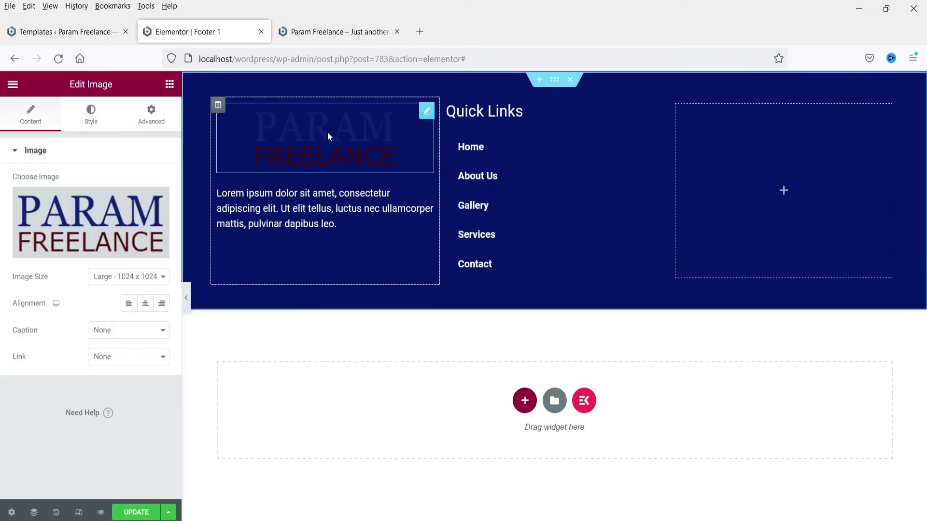
pyautogui.click(128, 303)
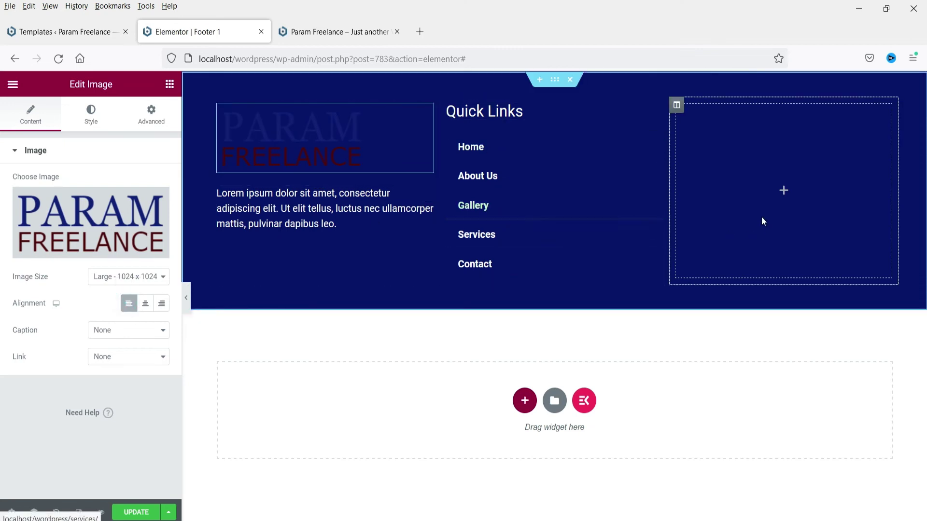
# Search the widgets for icon and add an Icon List widget to the third column.
pyautogui.click(783, 193)
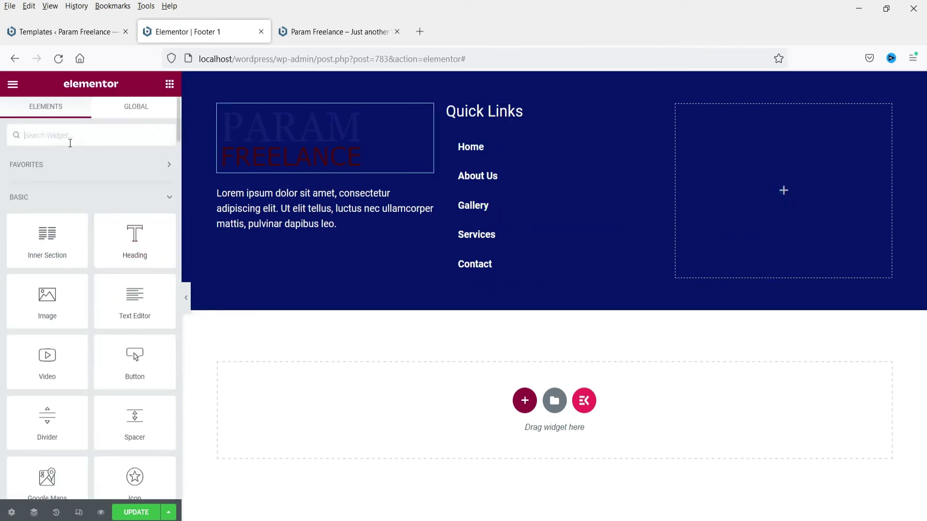
pyautogui.write('icon')
pyautogui.moveTo(47, 239); pyautogui.dragTo(810, 203)
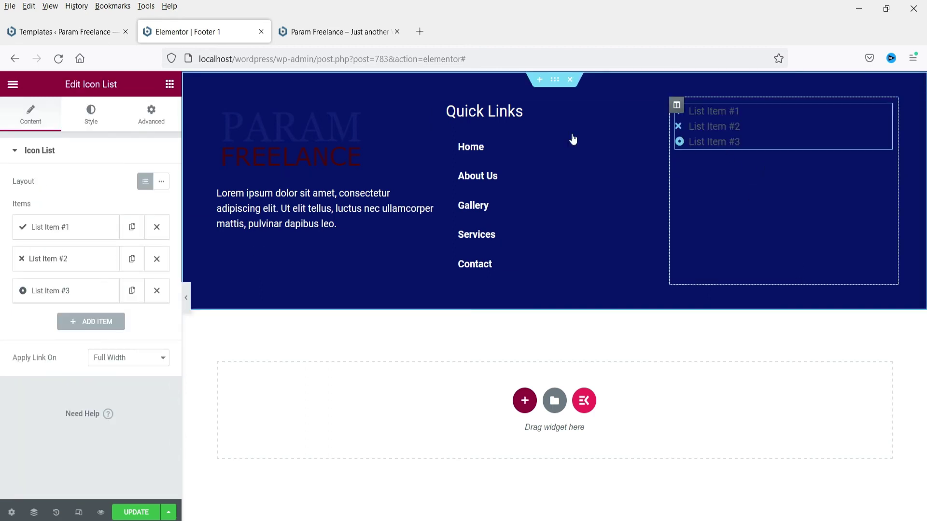
# Copy the Quick Links heading and delete the Icon List widget from the third column.
pyautogui.click(515, 114)
pyautogui.rightClick(525, 112)
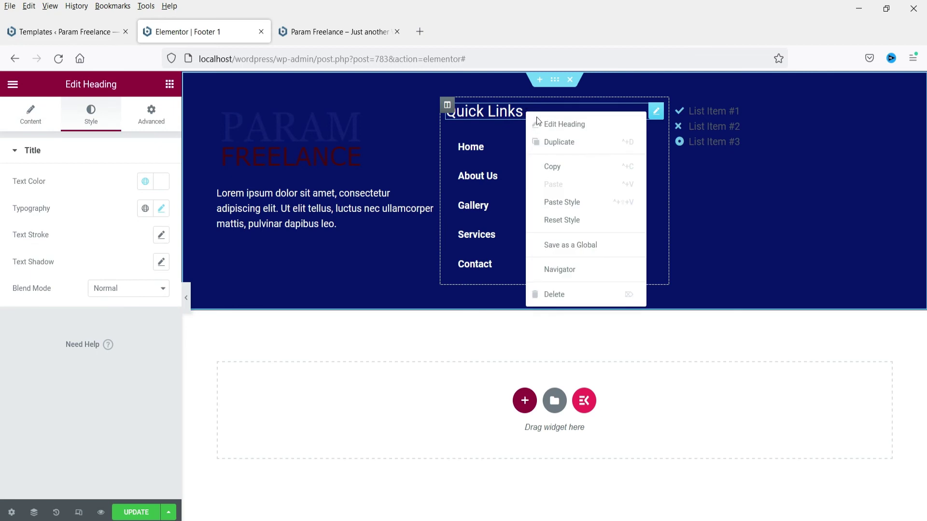
pyautogui.click(567, 164)
pyautogui.click(779, 129)
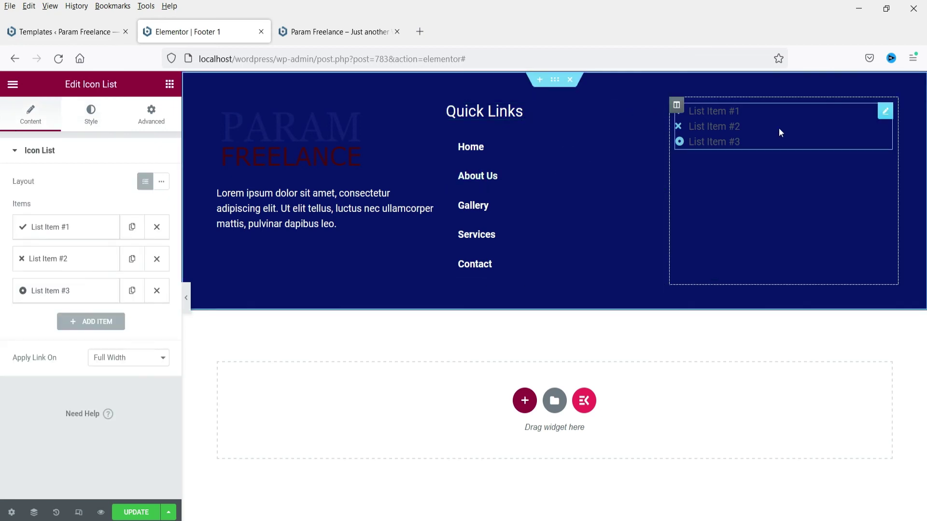
pyautogui.press('Delete')
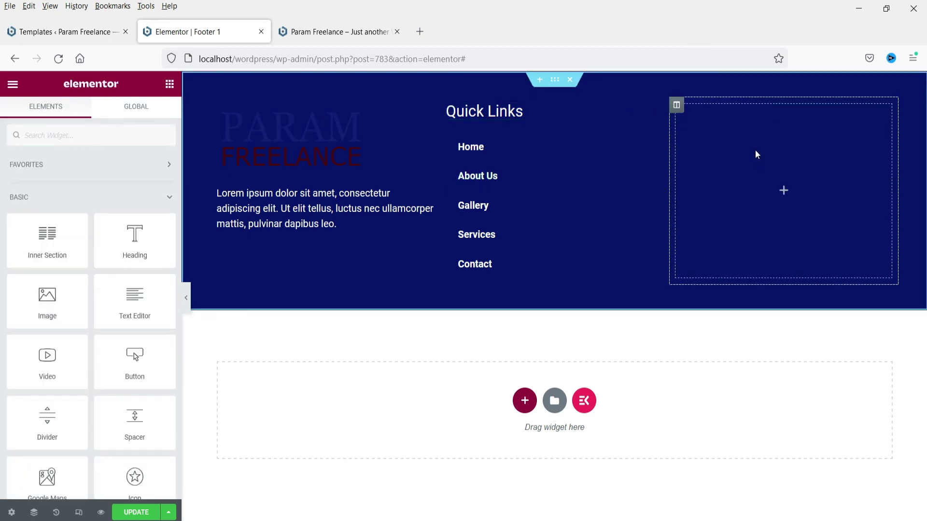
# Paste a copy of the Quick Links heading into the empty third column and change its title to Contact Details.
pyautogui.rightClick(531, 114)
pyautogui.click(580, 173)
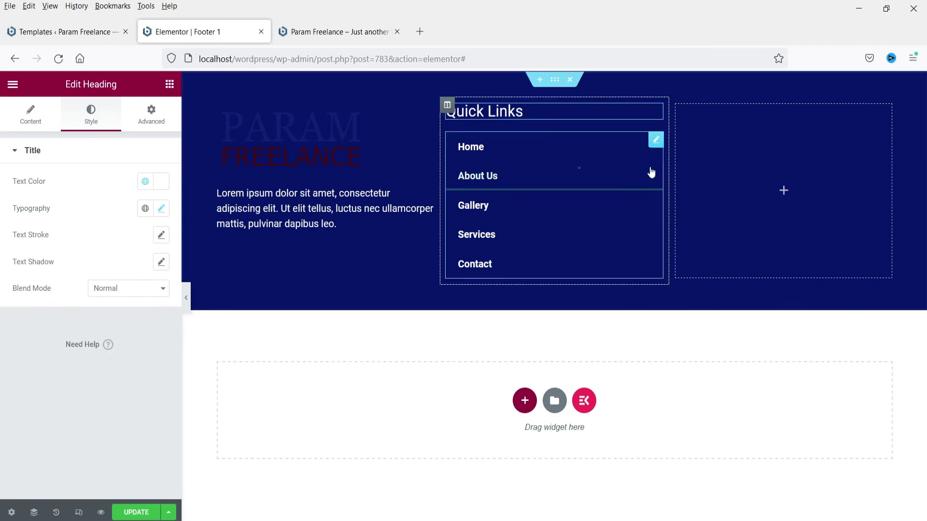
pyautogui.rightClick(734, 148)
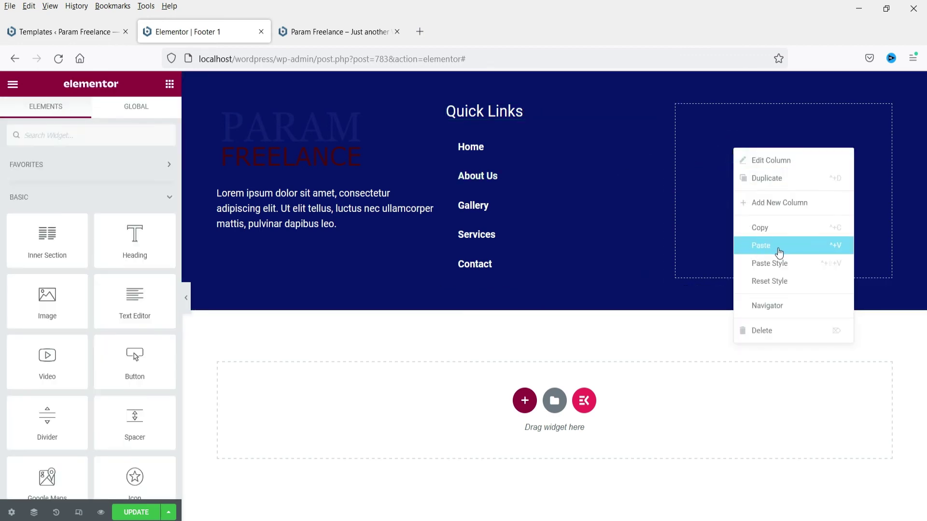
pyautogui.click(775, 246)
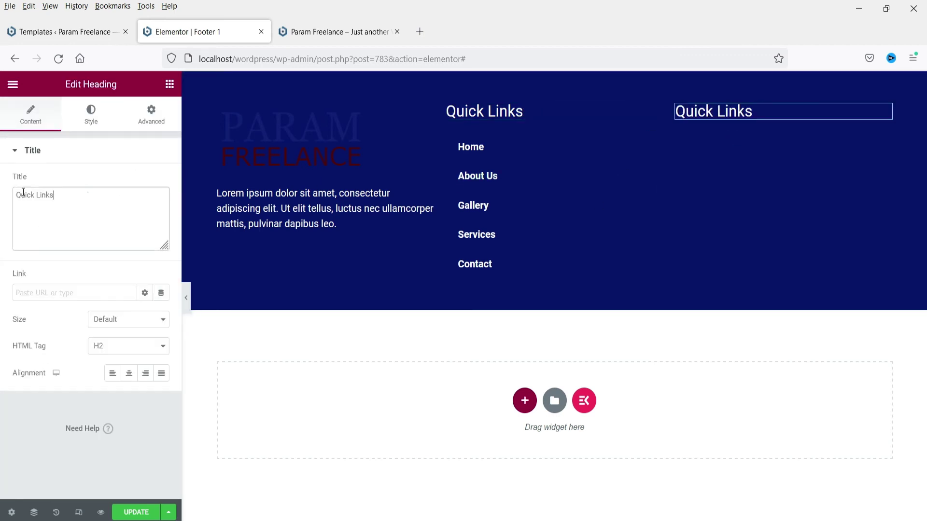
pyautogui.tripleClick(86, 193)
pyautogui.write('Contact Details')
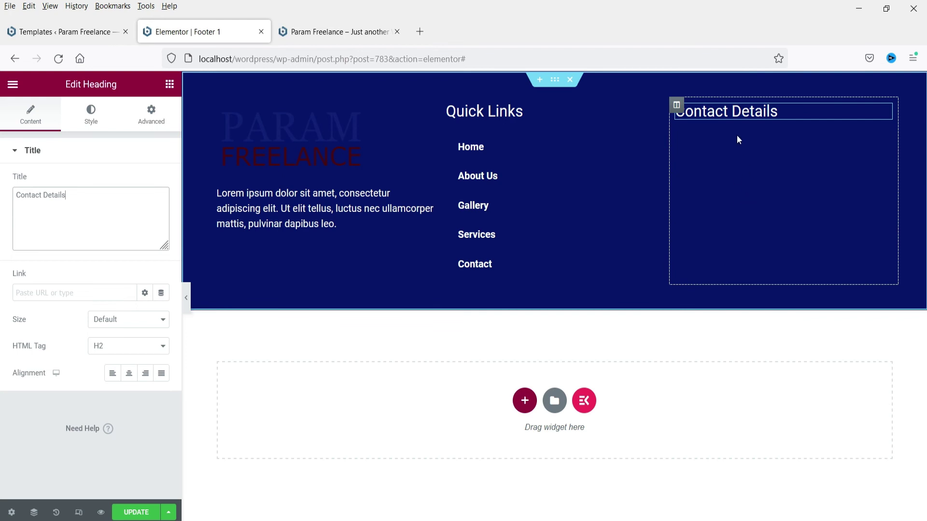
# Open the Header 1 template for Elementor editing in a new browser tab from the ElementsKit templates list.
pyautogui.click(343, 31)
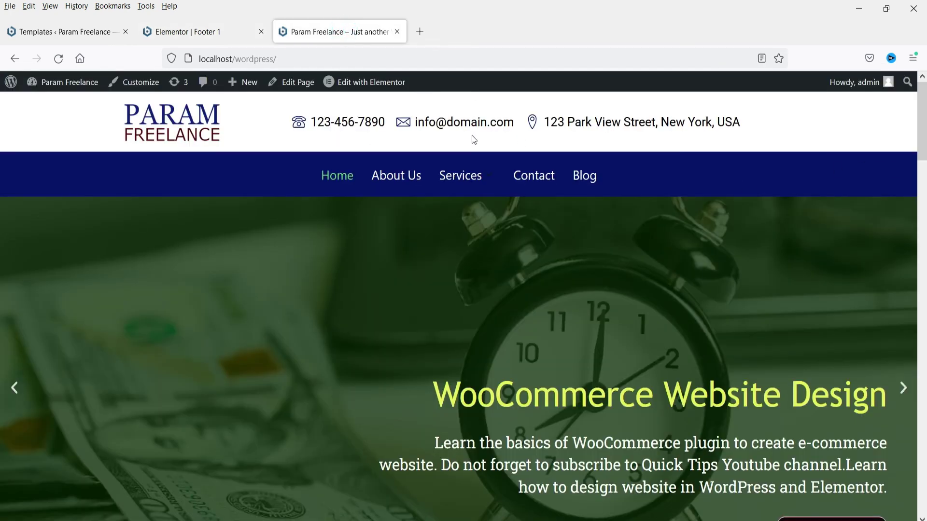
pyautogui.click(35, 28)
pyautogui.rightClick(145, 355)
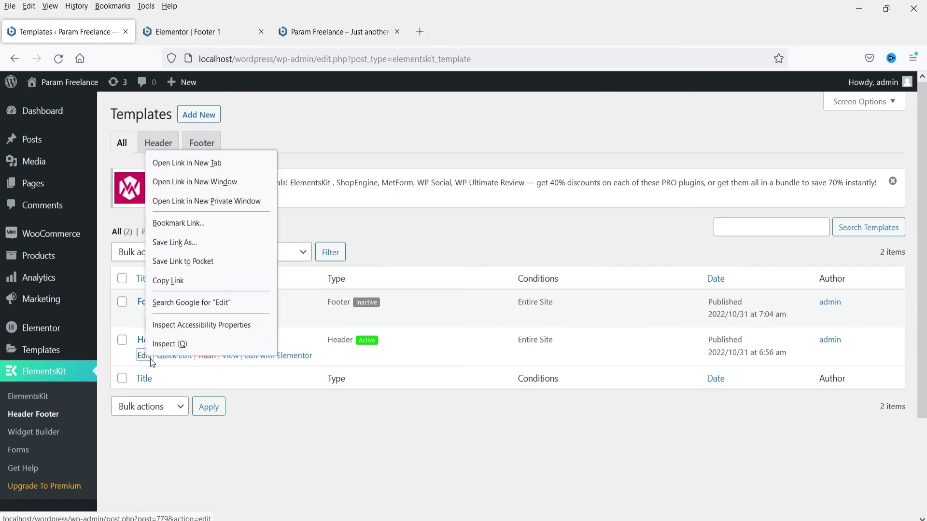
pyautogui.click(306, 419)
pyautogui.rightClick(271, 359)
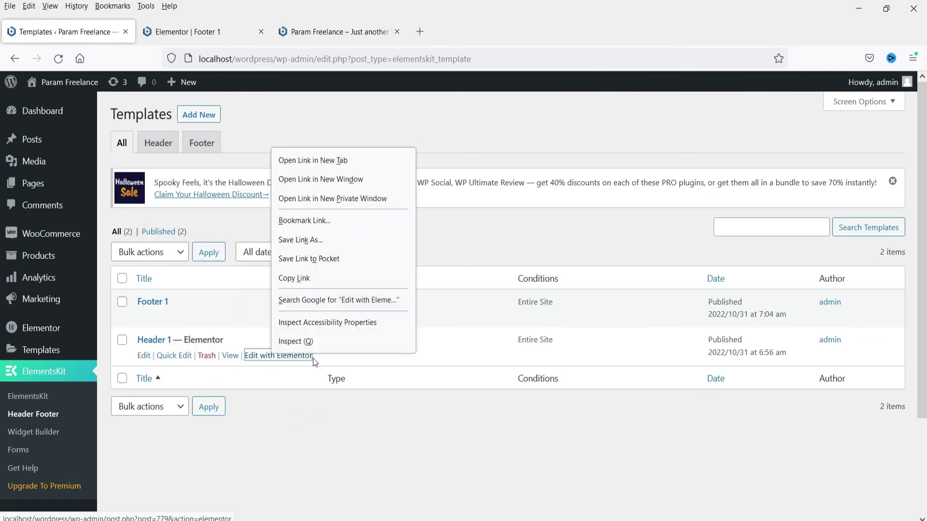
pyautogui.click(321, 159)
pyautogui.click(318, 32)
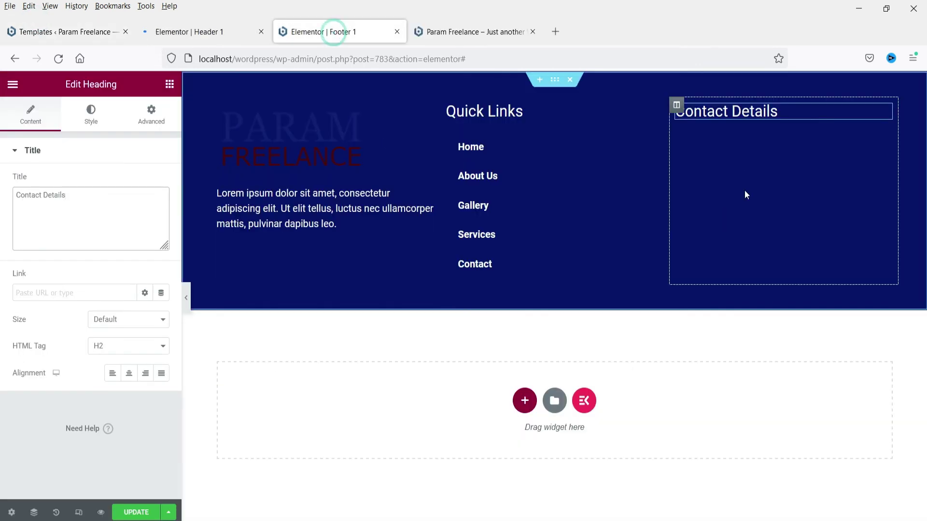
pyautogui.click(192, 34)
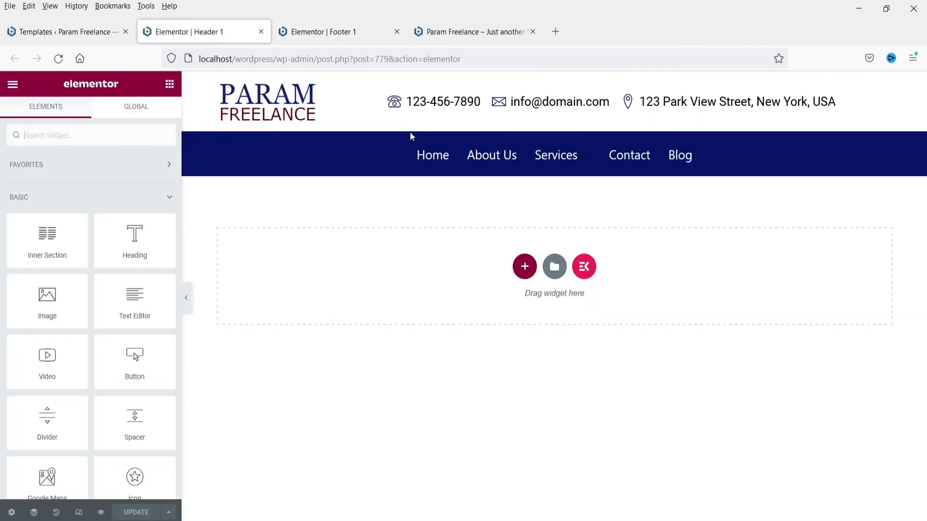
# Copy the contact icon list from Header 1 and paste it under the Contact Details heading in Footer 1.
pyautogui.click(882, 100)
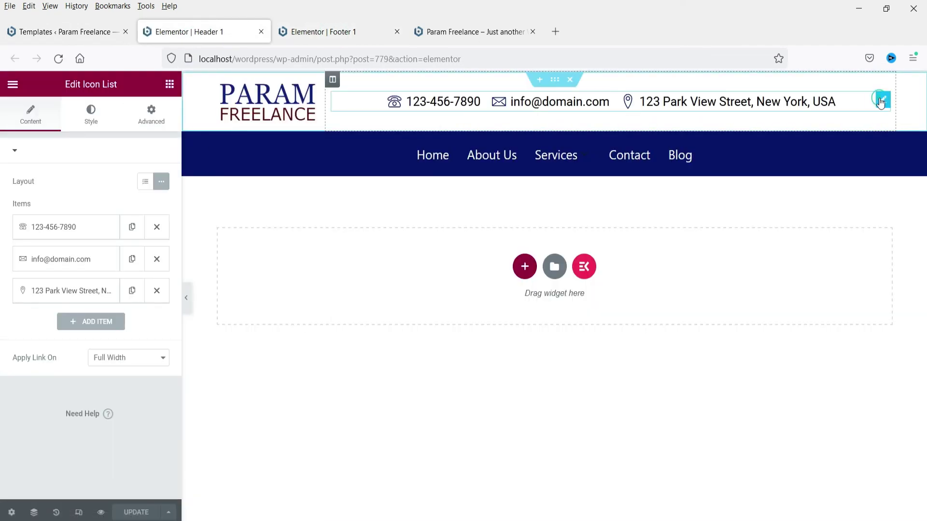
pyautogui.rightClick(882, 101)
pyautogui.click(856, 152)
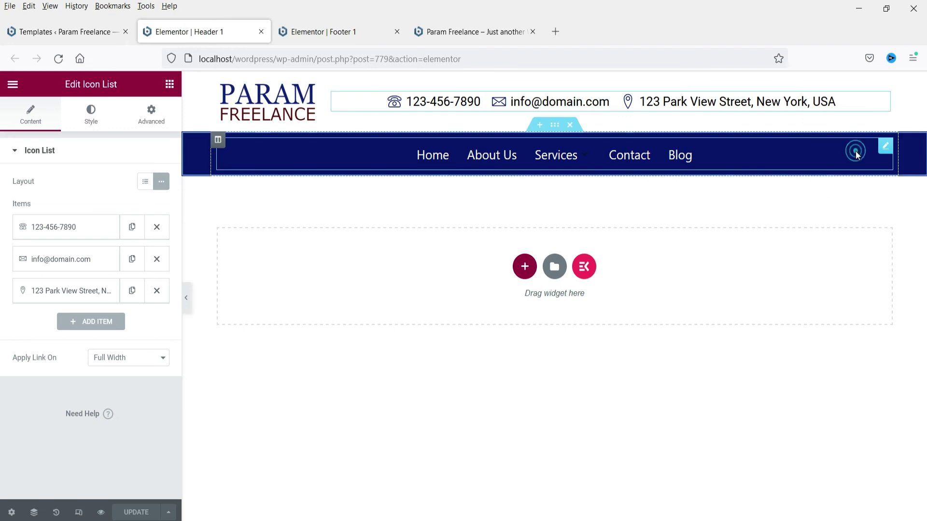
pyautogui.click(347, 32)
pyautogui.click(773, 171)
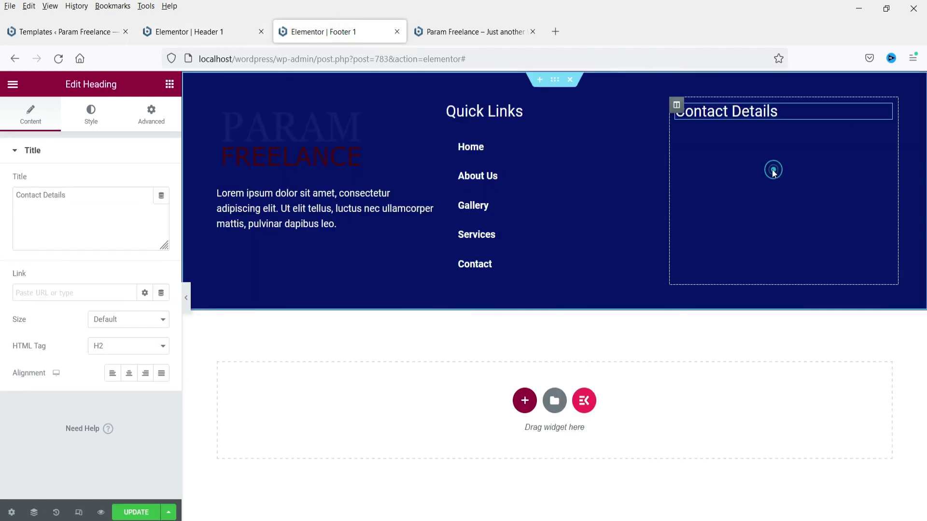
pyautogui.rightClick(740, 157)
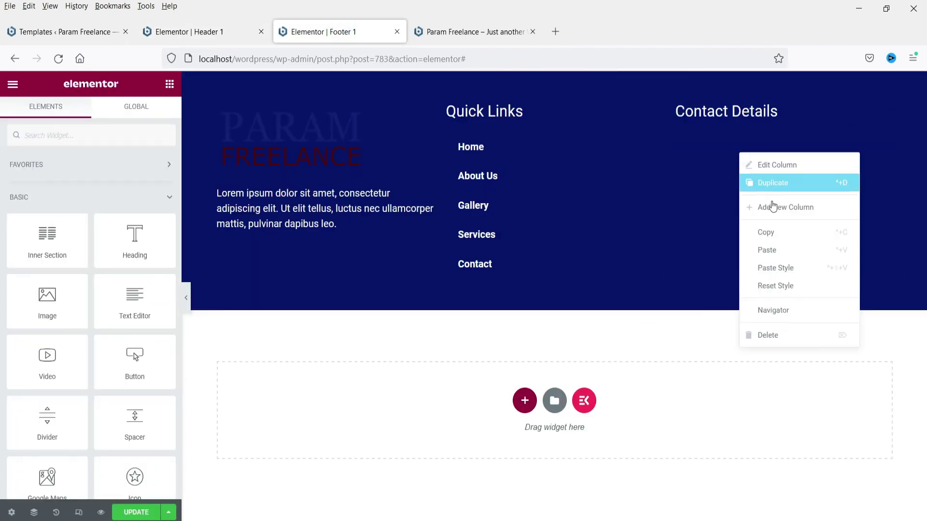
pyautogui.click(777, 253)
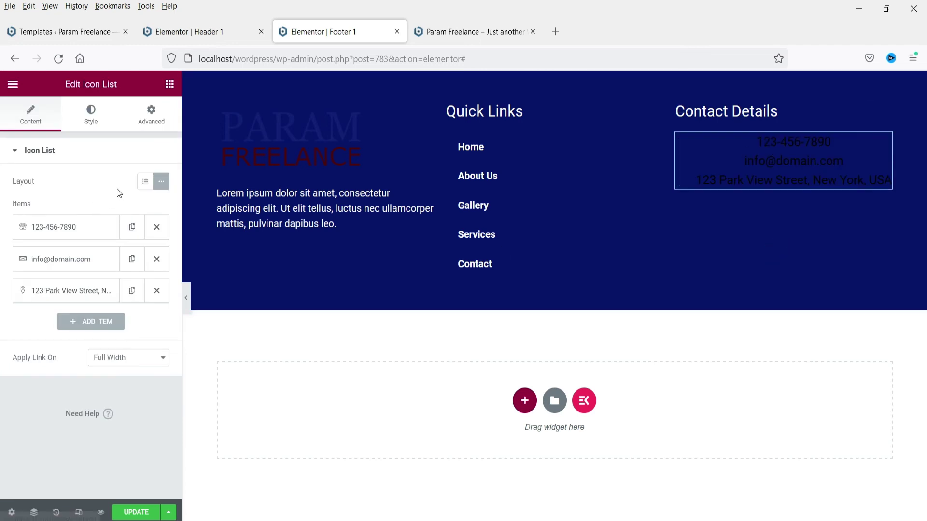
# Switch the pasted contact list to the default layout and colour its icons and text with the global white.
pyautogui.click(145, 185)
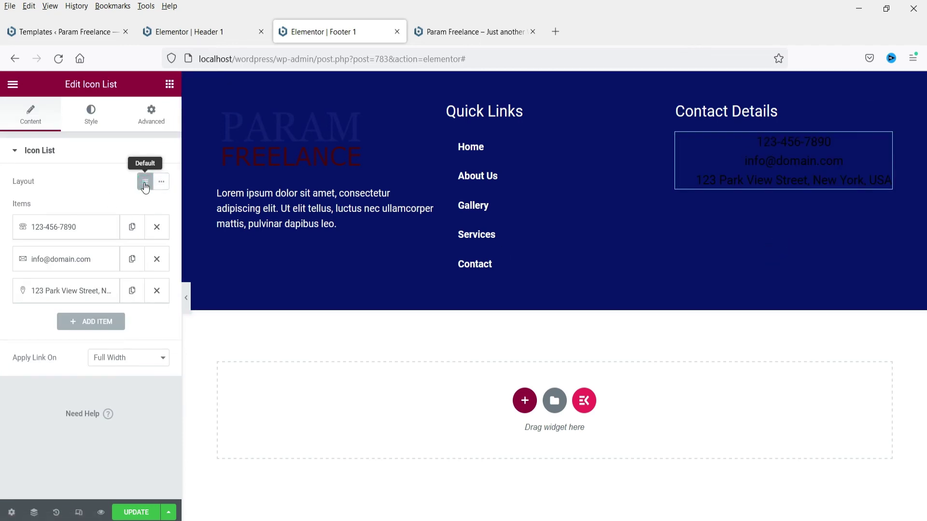
pyautogui.click(92, 114)
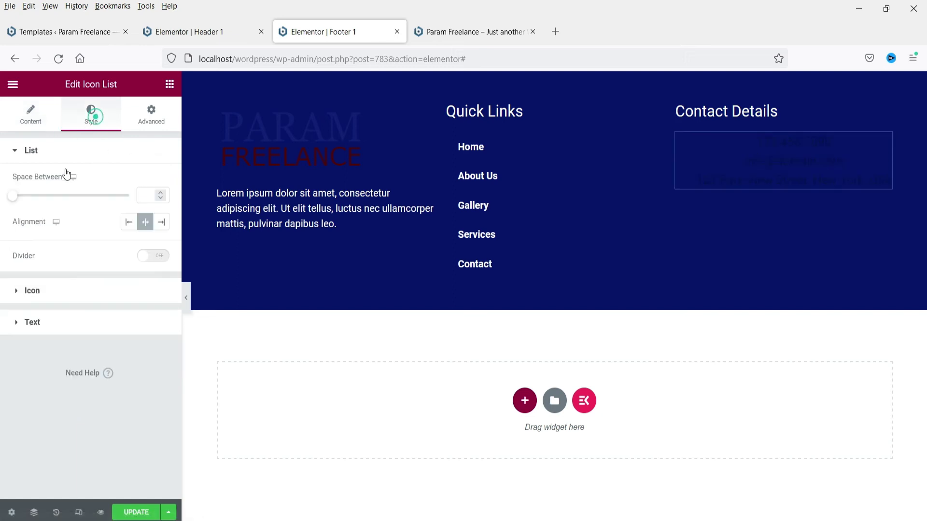
pyautogui.click(110, 291)
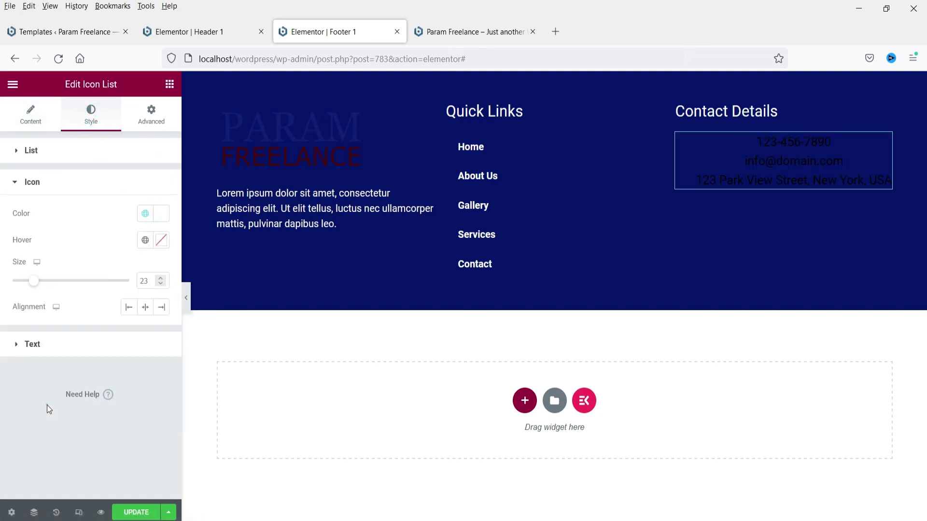
pyautogui.click(90, 348)
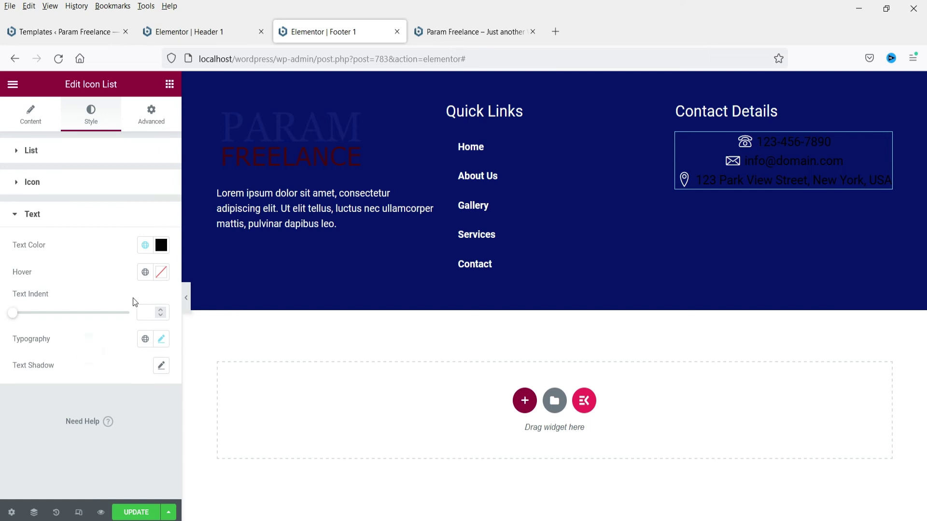
pyautogui.click(145, 247)
pyautogui.click(48, 435)
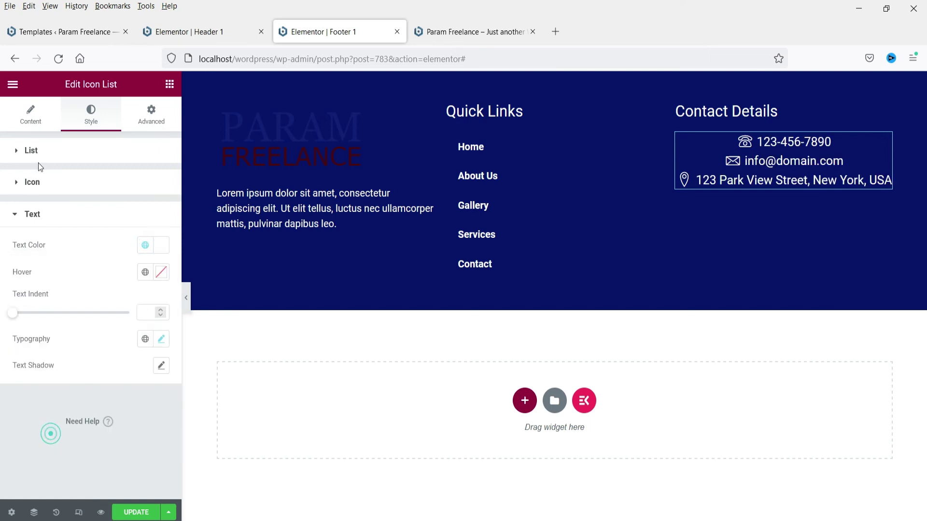
# Align the contact list to the left and set the space between its items to 10.
pyautogui.click(27, 126)
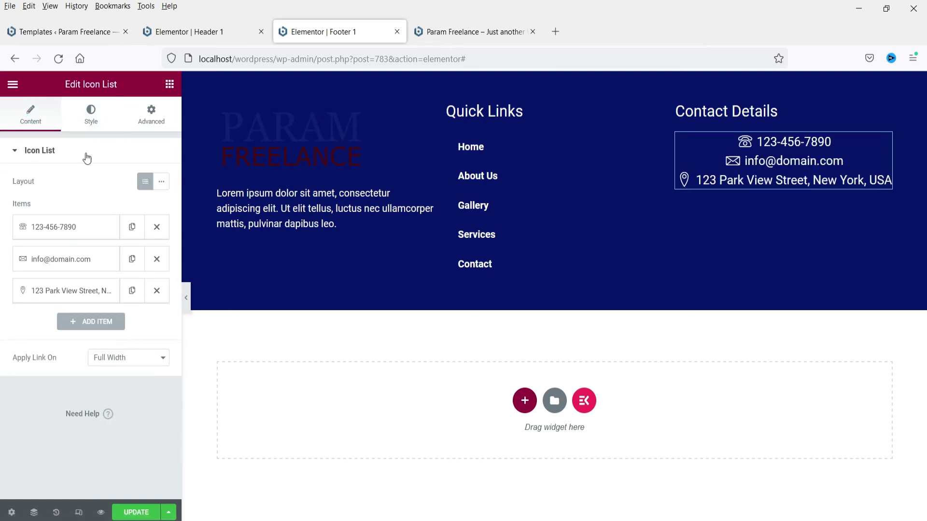
pyautogui.click(90, 119)
pyautogui.click(129, 223)
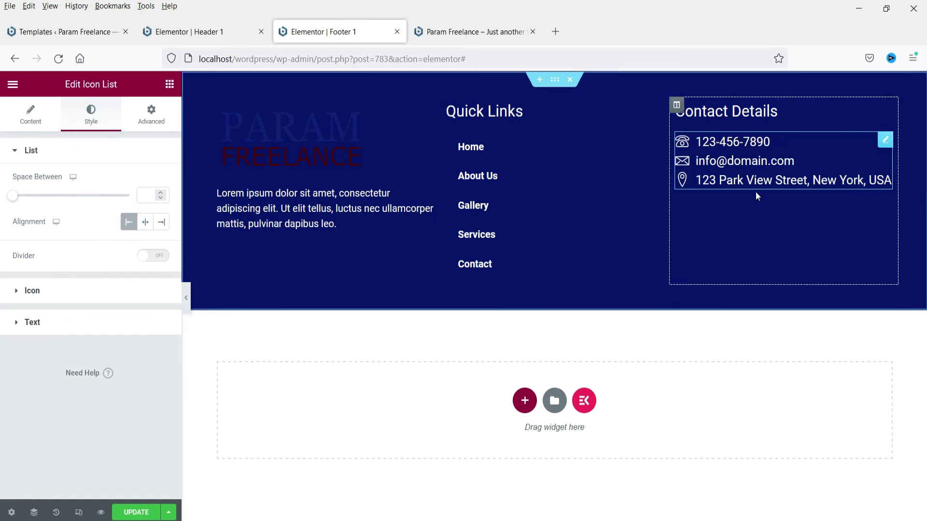
pyautogui.click(36, 195)
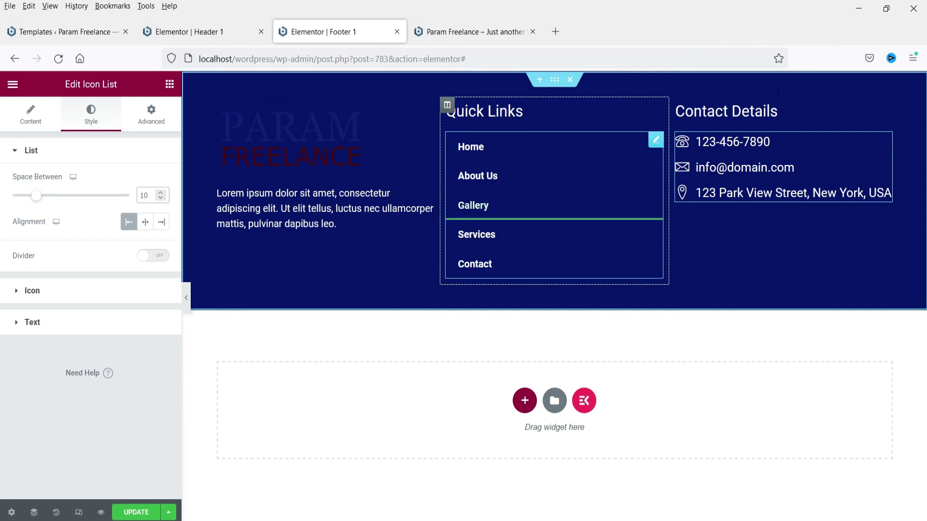
# Add a single-column section below the three footer columns and give it the global black background colour.
pyautogui.click(525, 403)
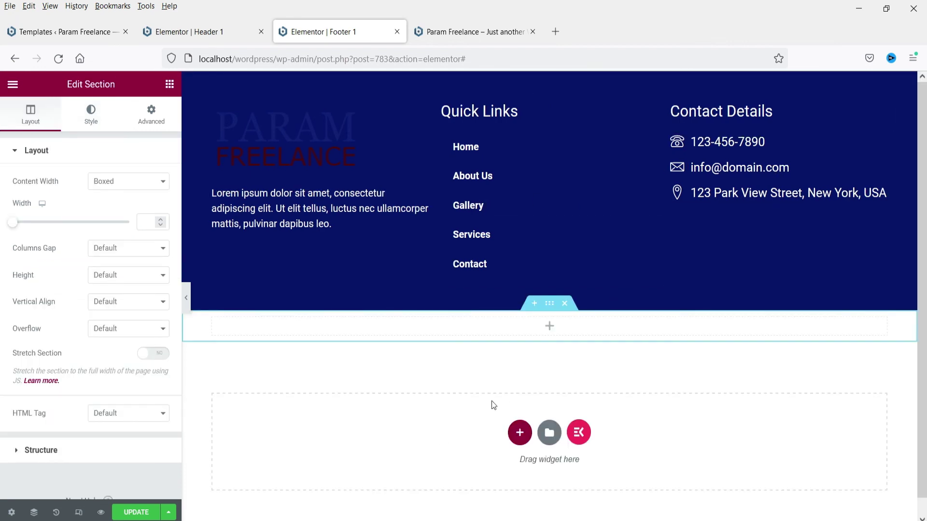
pyautogui.click(91, 111)
pyautogui.click(111, 209)
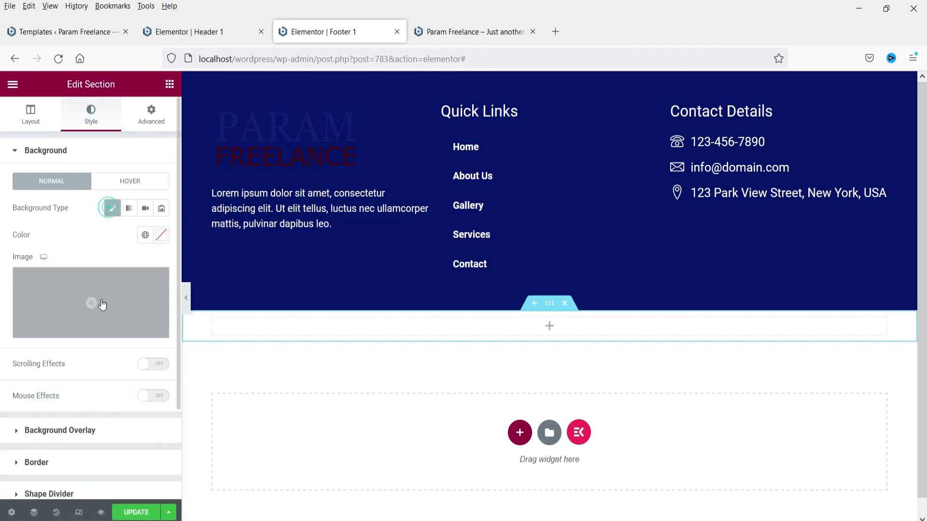
pyautogui.click(144, 235)
pyautogui.click(45, 406)
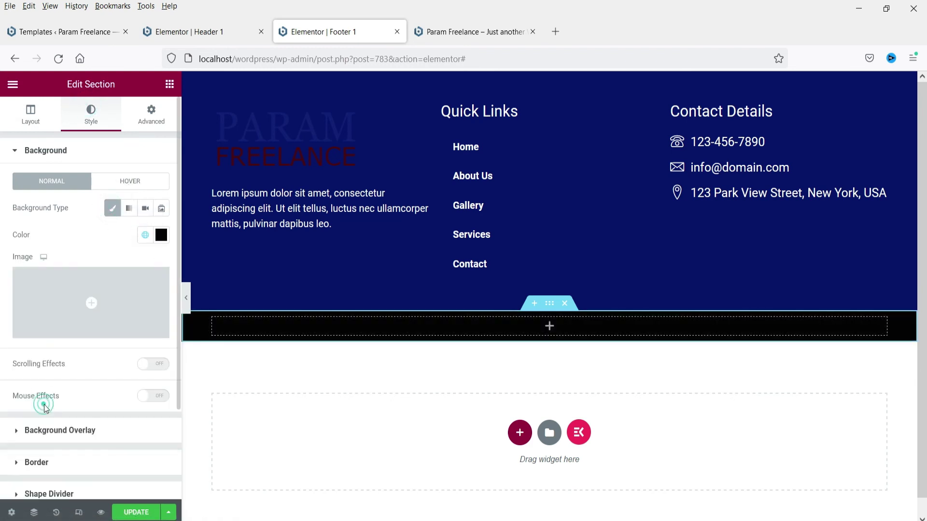
# Add a Heading widget to the black section and set its HTML tag to p.
pyautogui.click(170, 84)
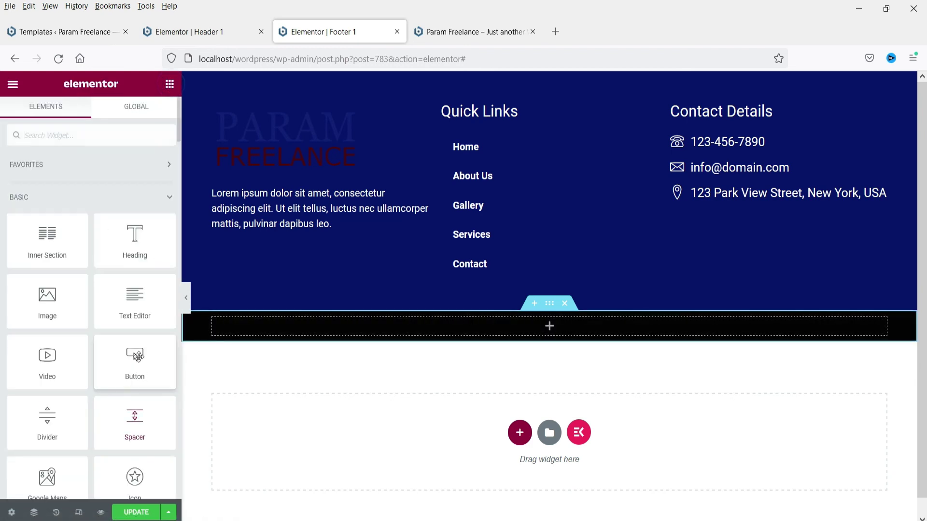
pyautogui.moveTo(145, 246); pyautogui.dragTo(315, 332)
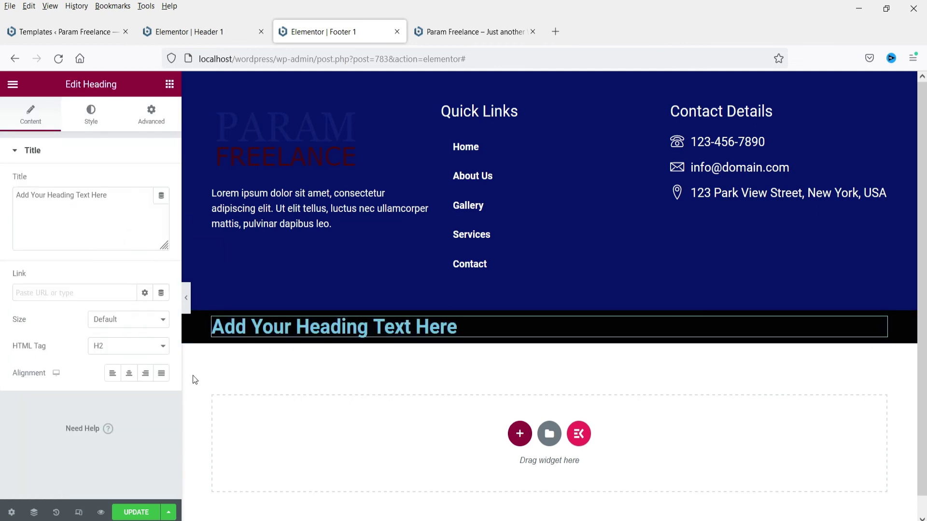
pyautogui.click(115, 345)
pyautogui.click(110, 476)
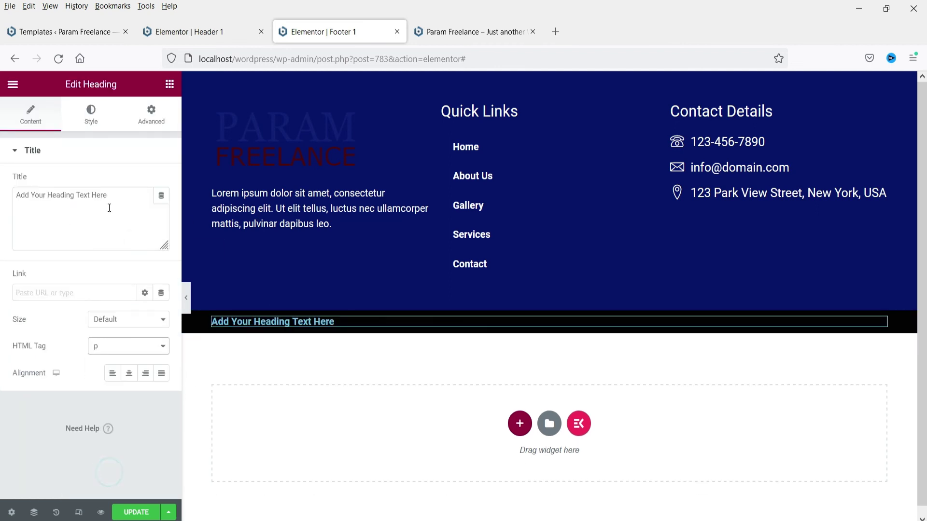
# Change the black section's heading title to "&copy; All Rights Reserved." and centre it.
pyautogui.tripleClick(122, 198)
pyautogui.write('Copy; All Rights Reserve')
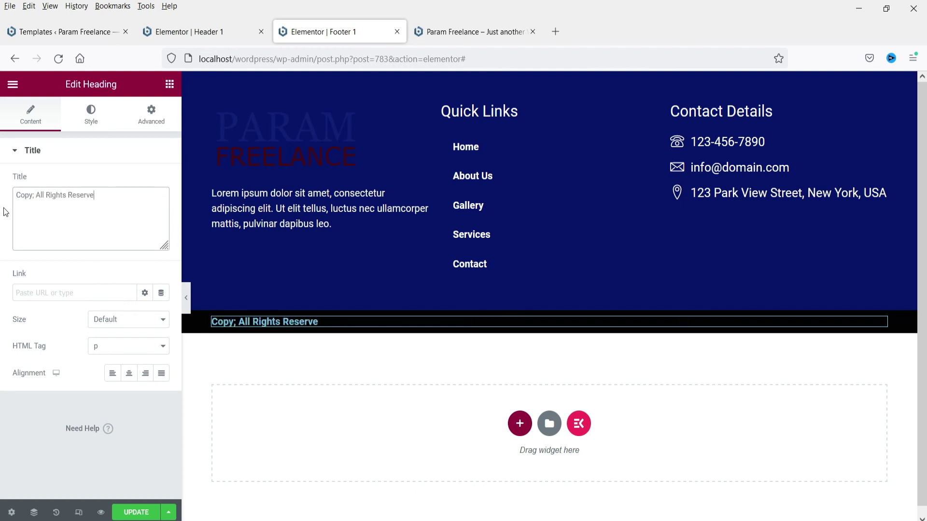
pyautogui.write('&copy')
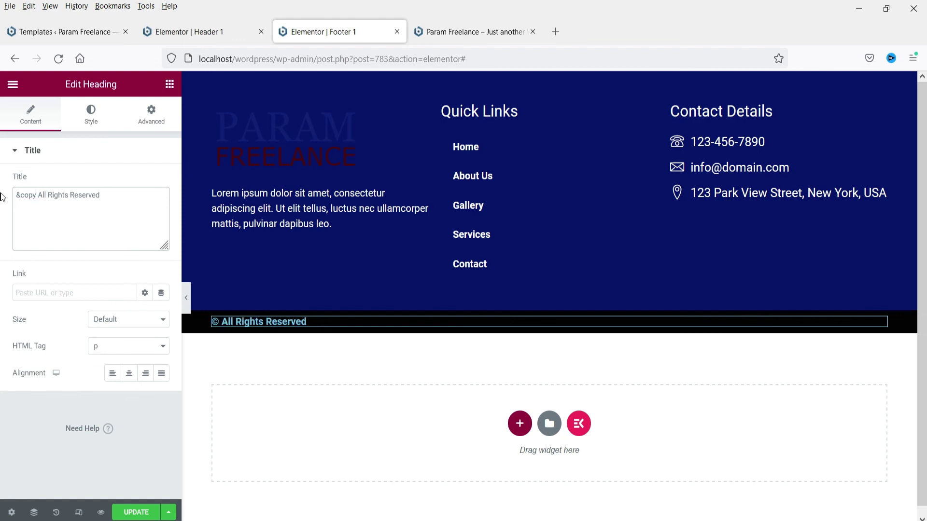
pyautogui.click(113, 203)
pyautogui.click(129, 373)
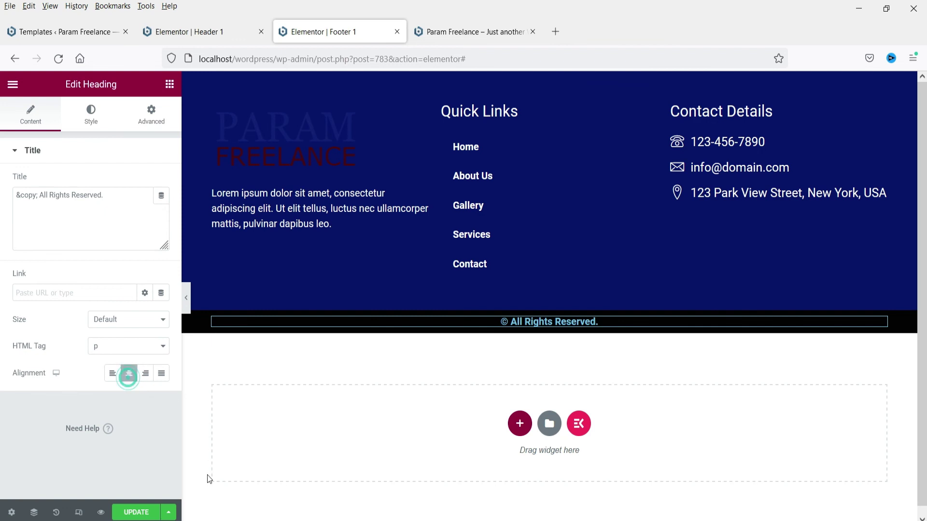
# Set the copyright heading's text colour to the global white and its font weight to 400.
pyautogui.click(89, 116)
pyautogui.click(147, 181)
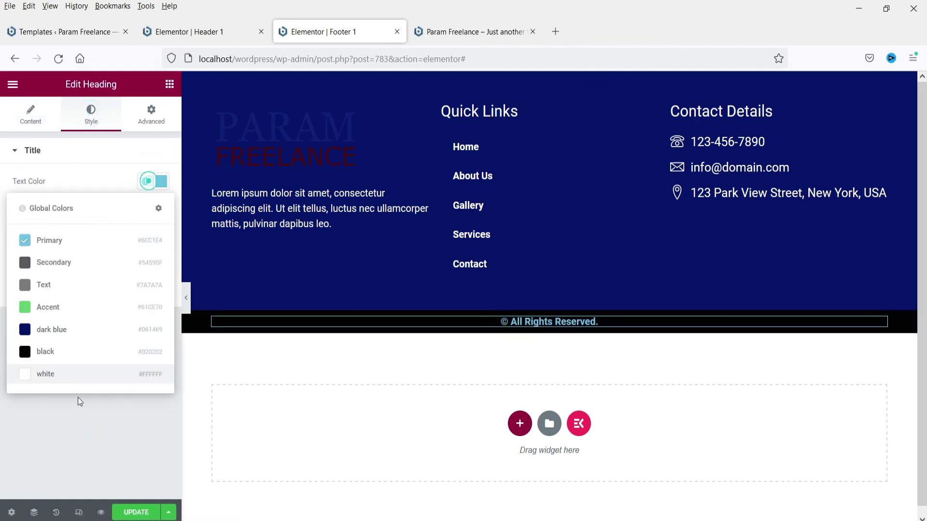
pyautogui.click(60, 373)
pyautogui.click(161, 208)
pyautogui.click(106, 338)
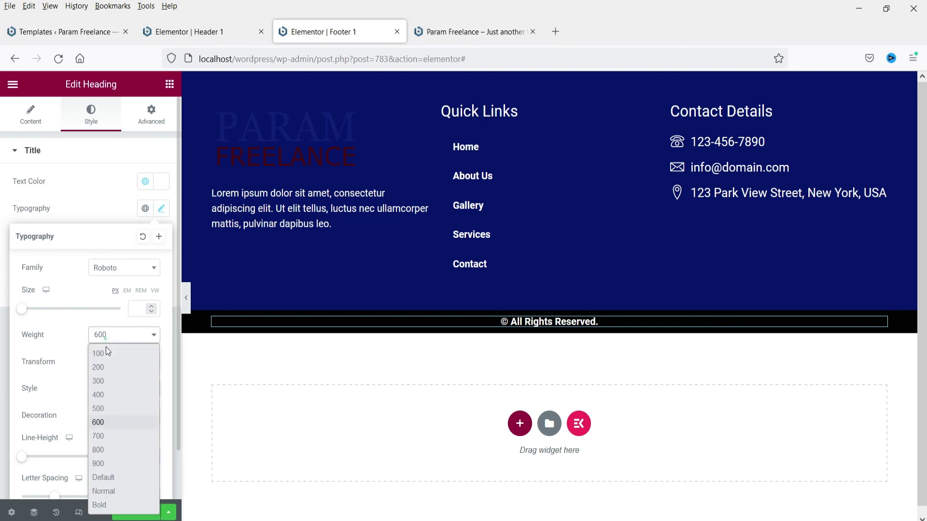
pyautogui.click(99, 395)
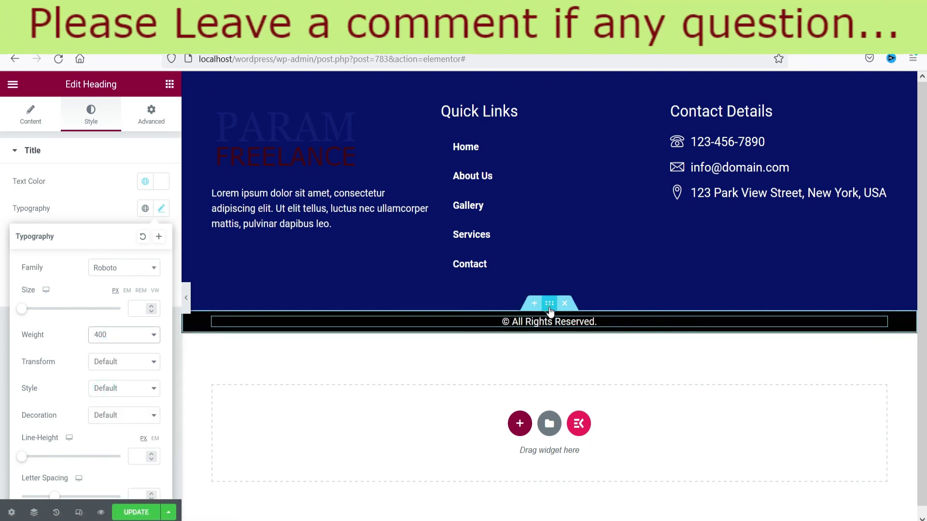
# Give the black copyright section 10 px of padding on all sides and update the footer.
pyautogui.click(549, 303)
pyautogui.click(151, 116)
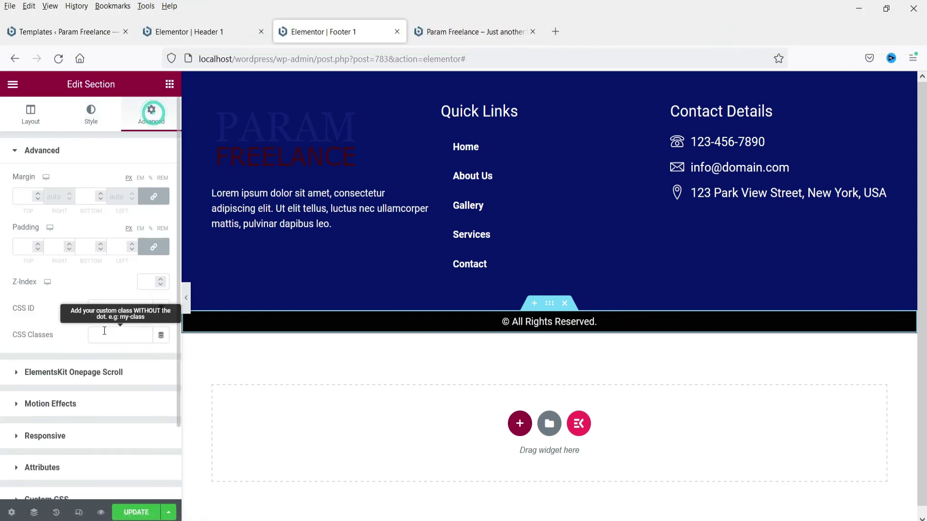
pyautogui.write('10')
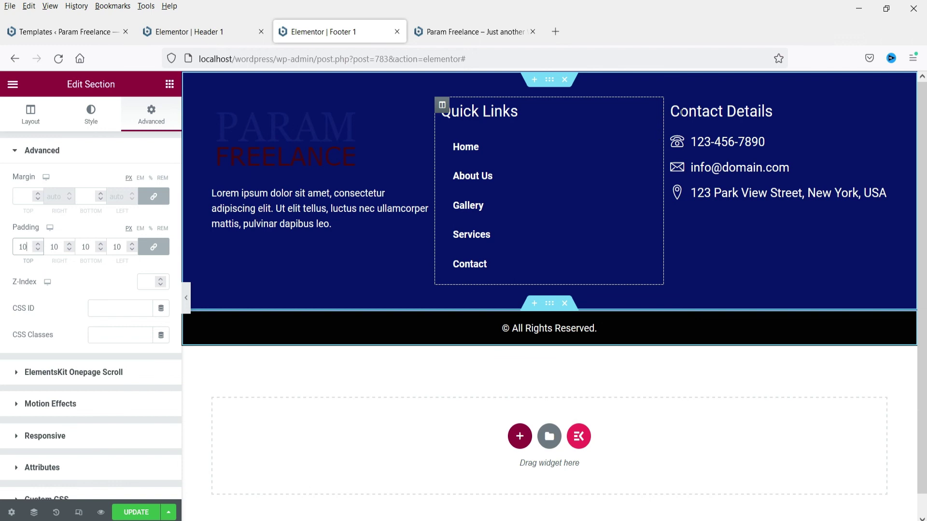
pyautogui.click(137, 513)
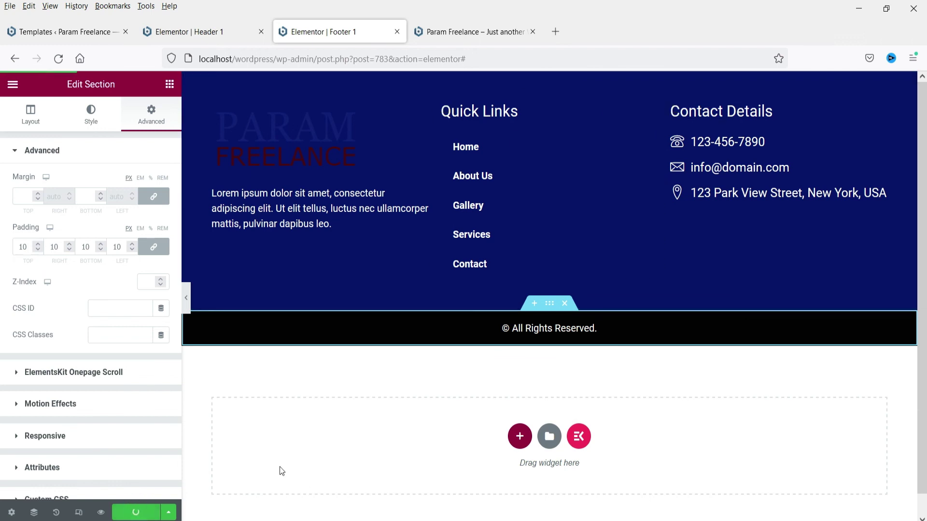
# Check the end of the live homepage for the new footer and reload the page.
pyautogui.click(474, 27)
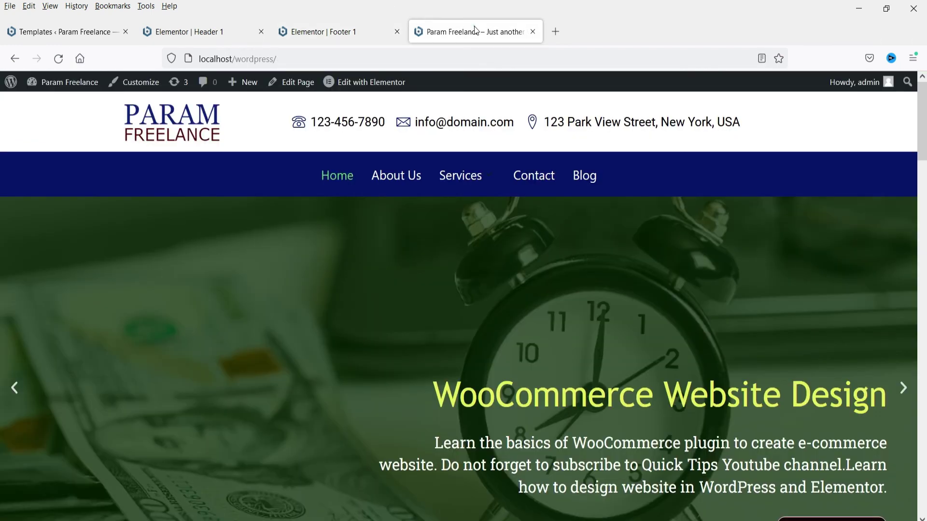
pyautogui.scroll(-20, 2, 306)
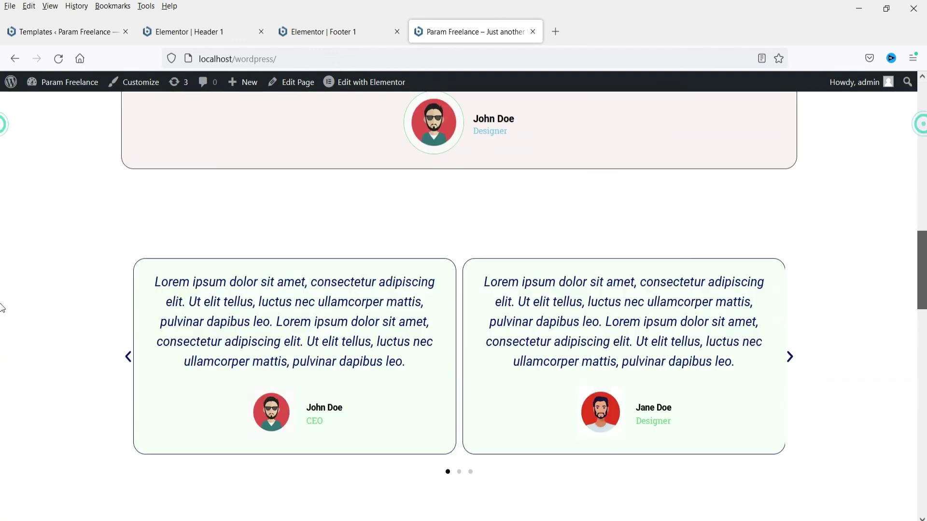
pyautogui.scroll(-2, 2, 482)
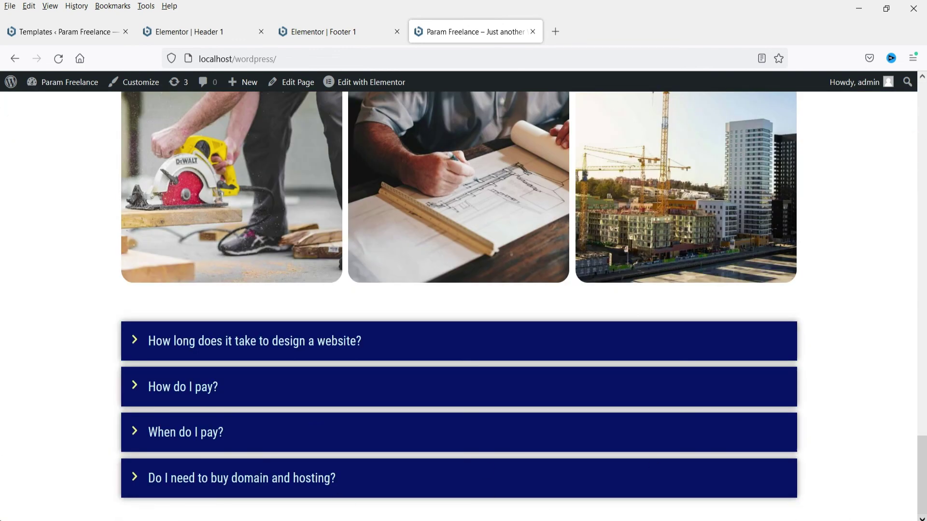
pyautogui.click(59, 59)
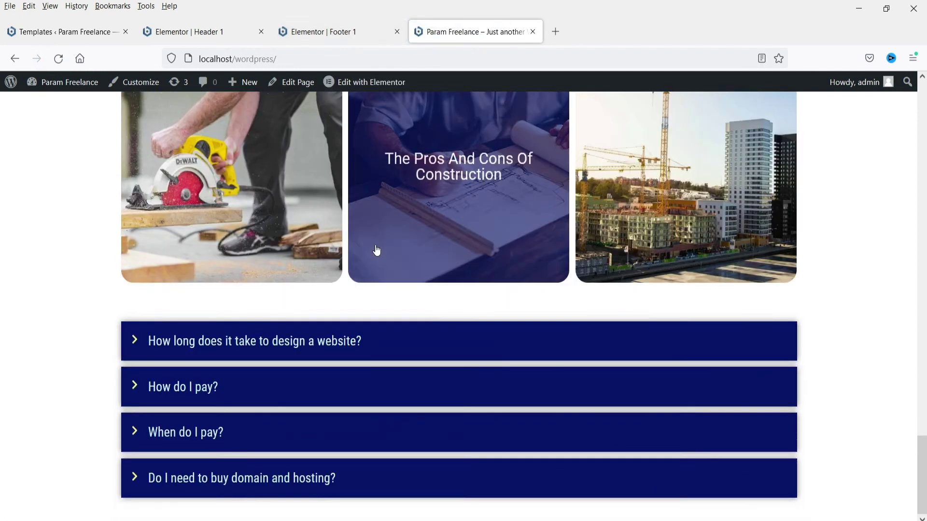
# Activate the Footer 1 template in its ElementsKit template settings, save the changes and close the settings.
pyautogui.hotkey('ctrl', 'shift', 'Tab')
pyautogui.click(79, 34)
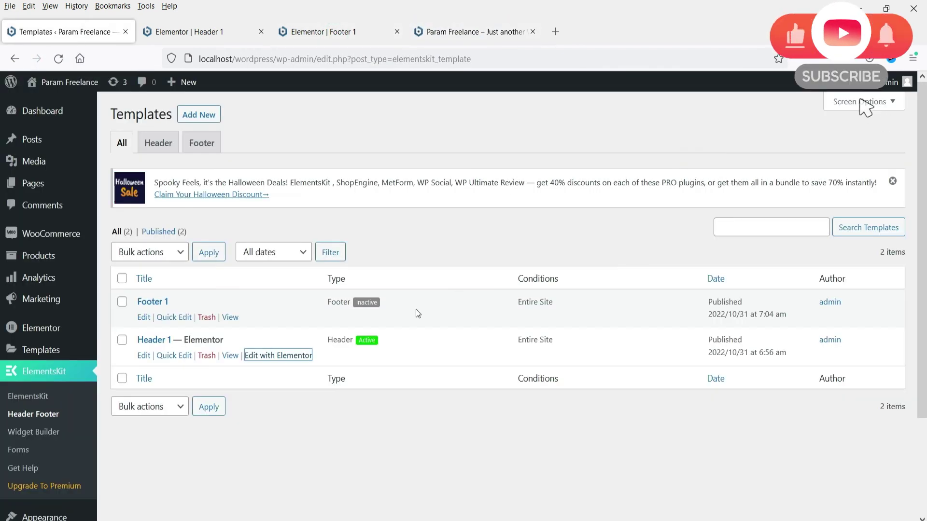
pyautogui.click(145, 318)
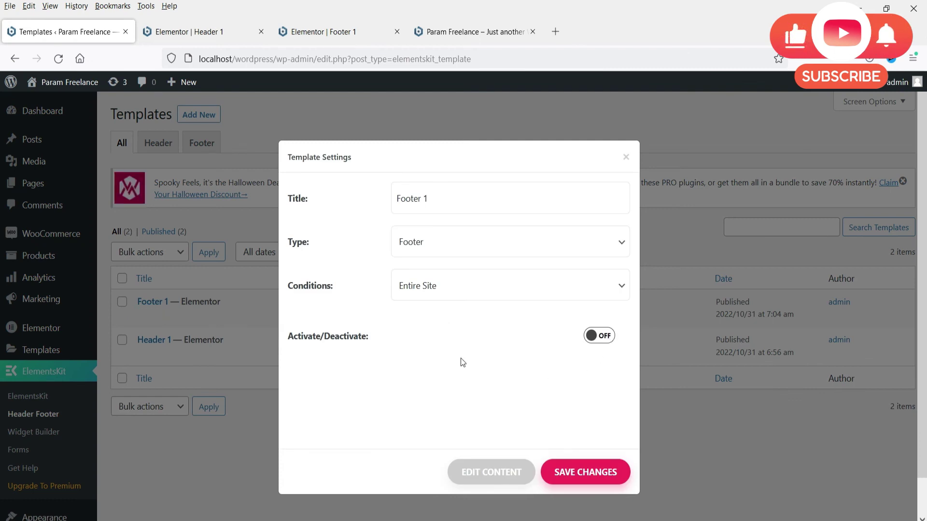
pyautogui.click(602, 341)
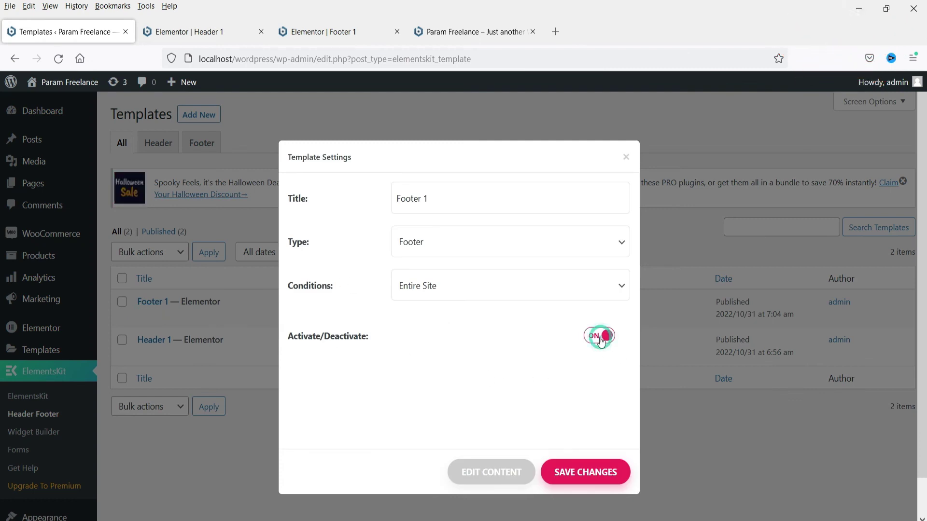
pyautogui.click(586, 473)
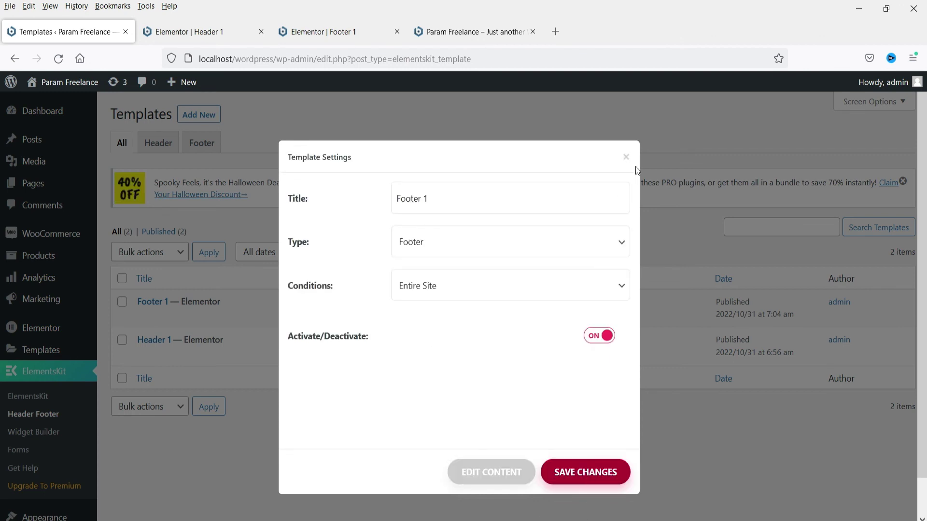
pyautogui.click(595, 474)
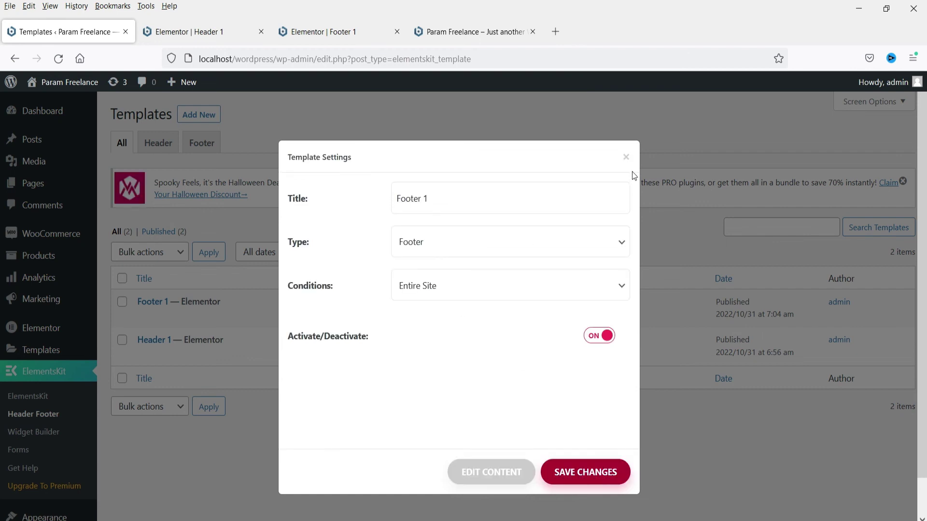
pyautogui.click(626, 158)
# Return to the live homepage and reload it to check the activated footer.
pyautogui.click(486, 29)
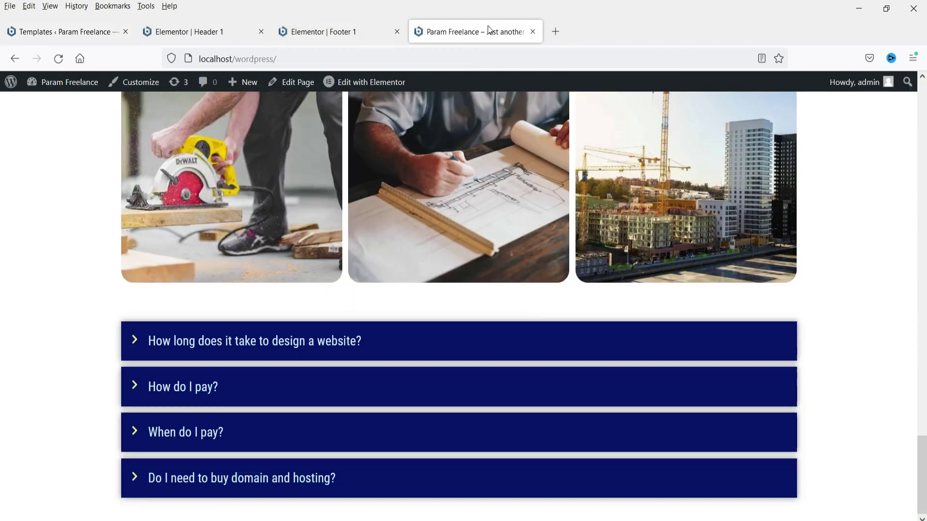
pyautogui.click(58, 58)
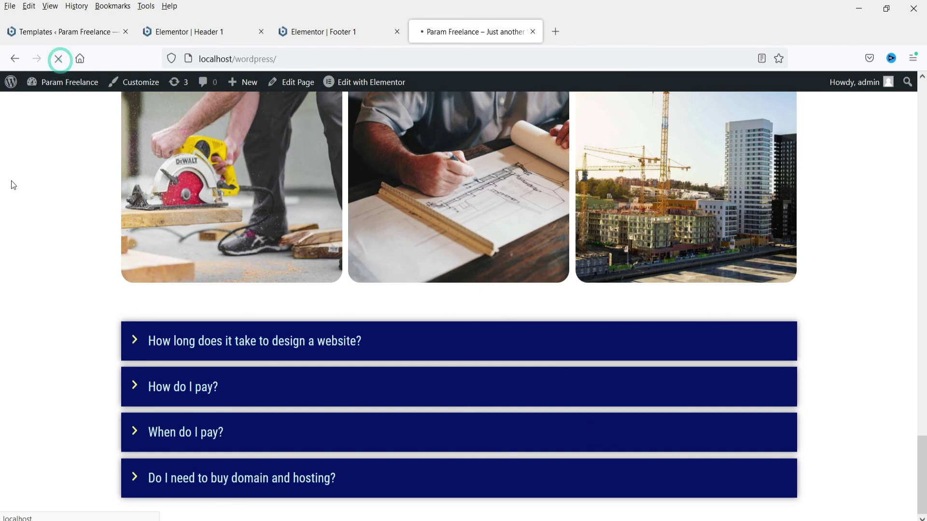